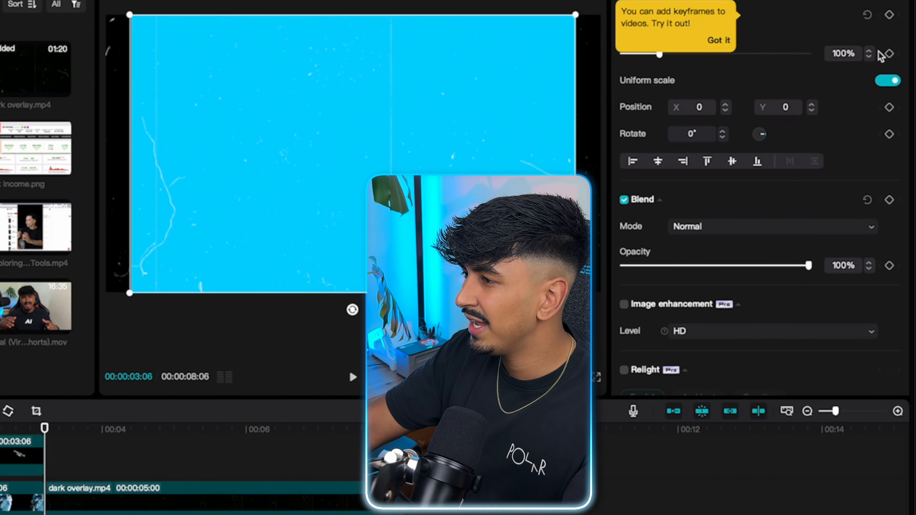
# Scale the blue background clip to 115% and lower its opacity to 85%
pyautogui.click(881, 106)
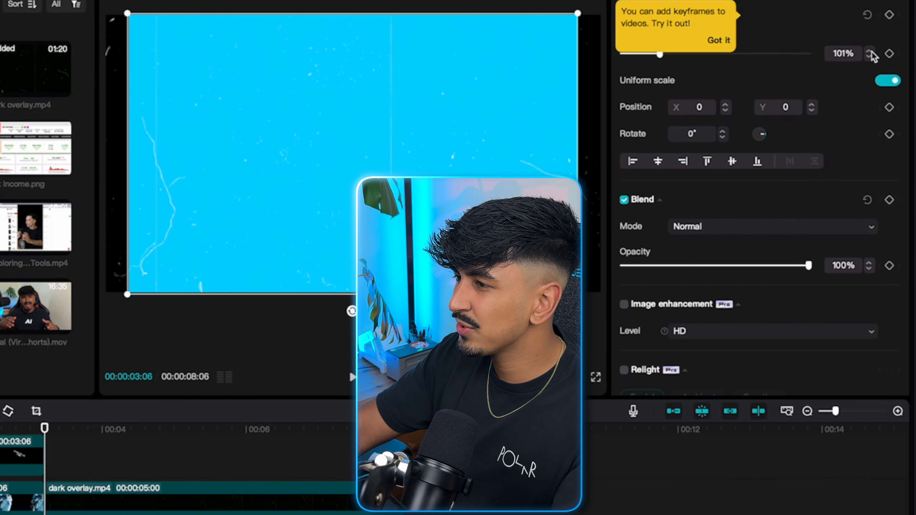
pyautogui.click(871, 51)
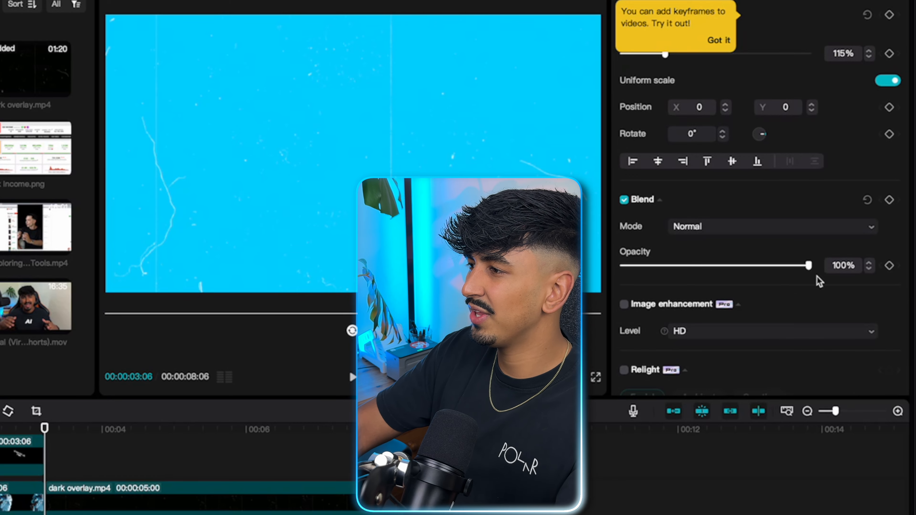
pyautogui.moveTo(810, 266); pyautogui.dragTo(784, 270)
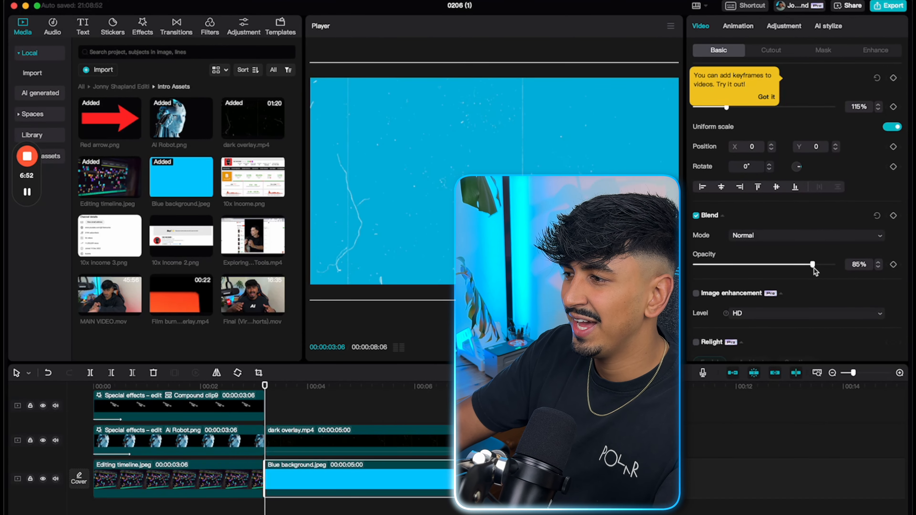
# Apply the Vignette effect to the blue background clip, set its texture to 50, and play the result
pyautogui.click(146, 26)
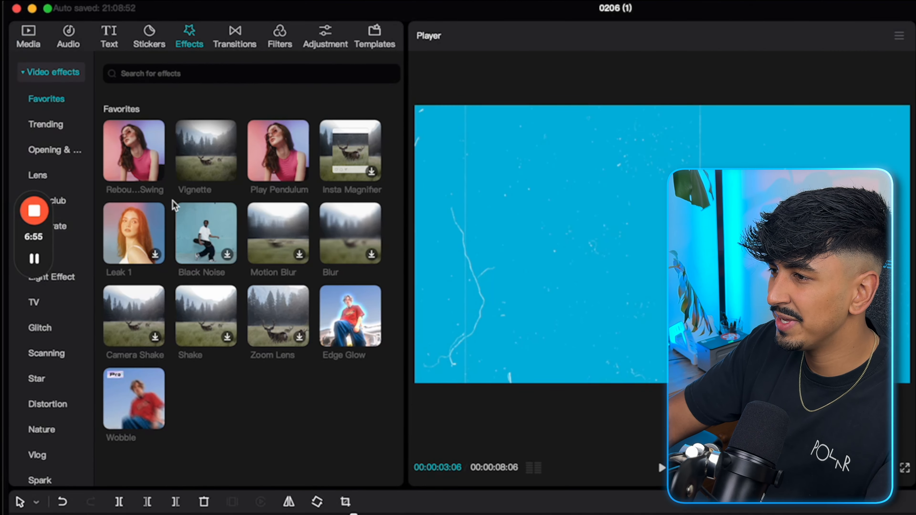
pyautogui.click(322, 321)
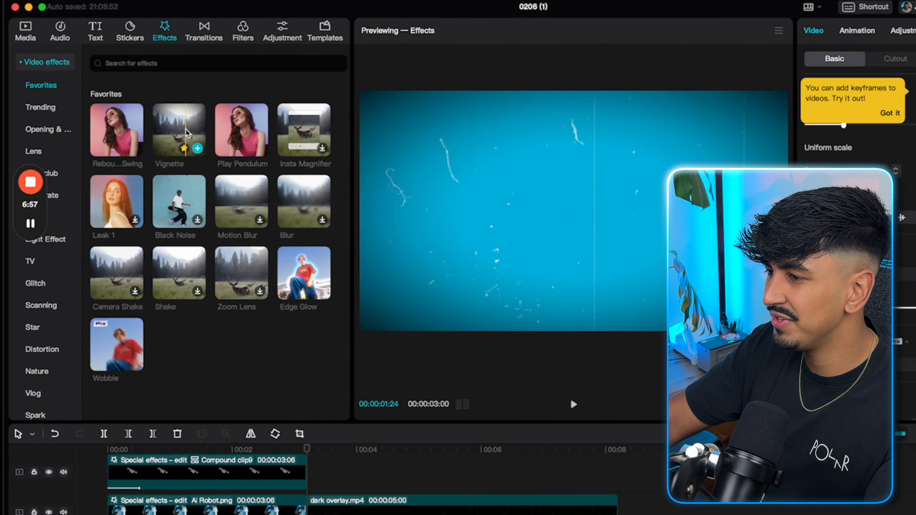
pyautogui.moveTo(210, 157); pyautogui.dragTo(270, 471)
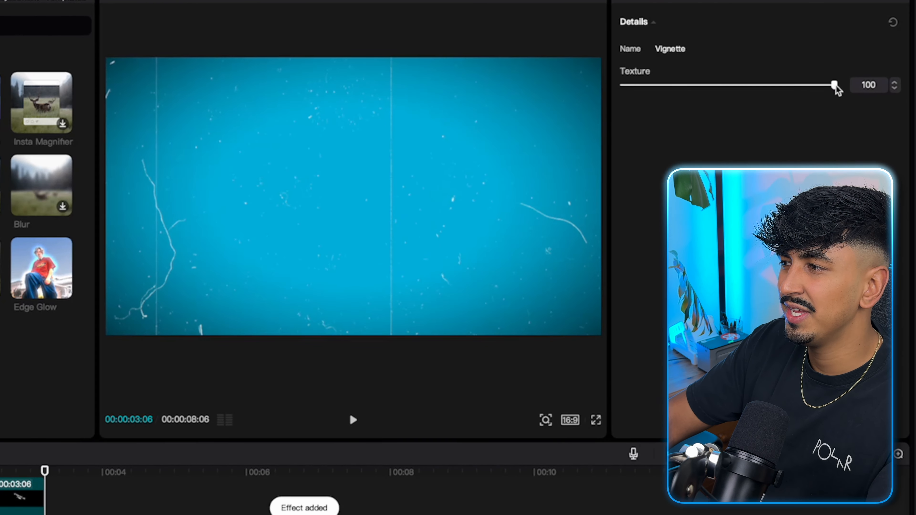
pyautogui.moveTo(842, 90); pyautogui.dragTo(727, 86)
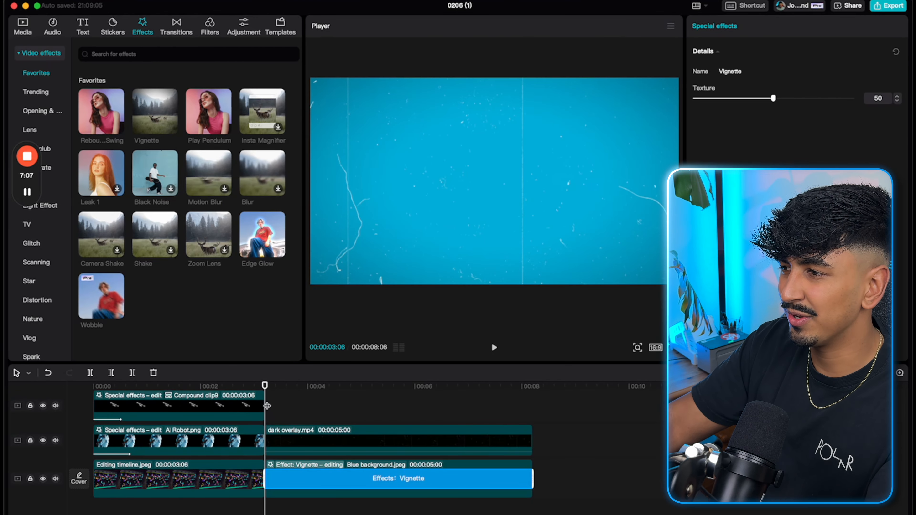
pyautogui.press('space')
pyautogui.press('space')
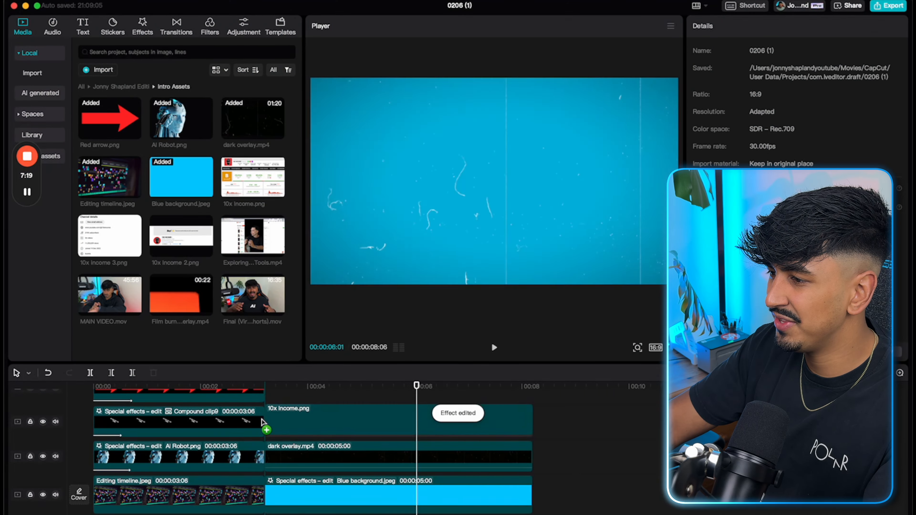
# Place 10x income.png above the dark overlay, starting where the first scene ends, and scale it down to 76%
pyautogui.click(268, 410)
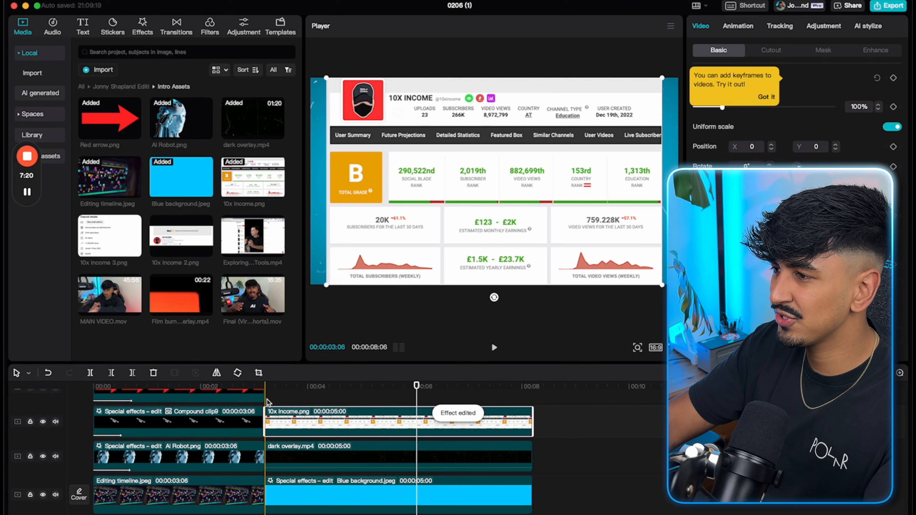
pyautogui.scroll(1, 260, 396)
pyautogui.press('space')
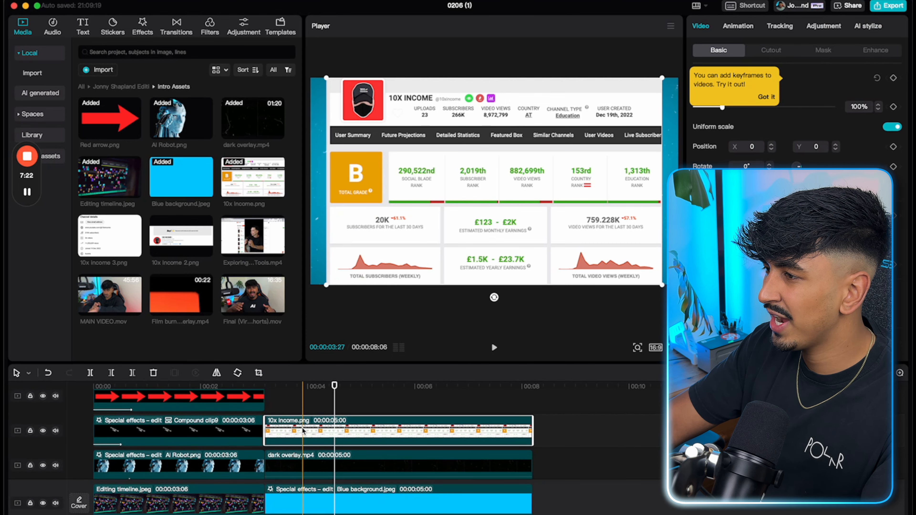
pyautogui.moveTo(667, 81); pyautogui.dragTo(622, 104)
pyautogui.moveTo(569, 168); pyautogui.dragTo(567, 173)
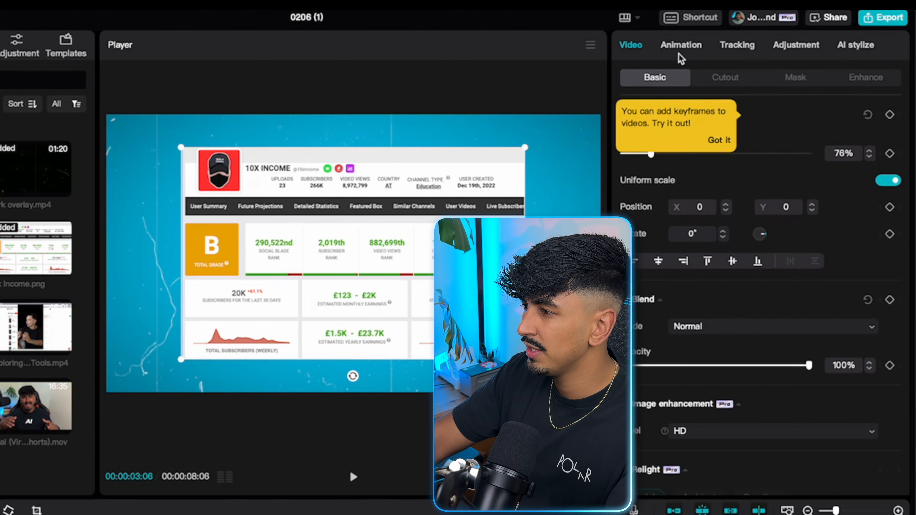
# Apply the Slide Up entrance animation to the 10x income.png clip
pyautogui.click(693, 43)
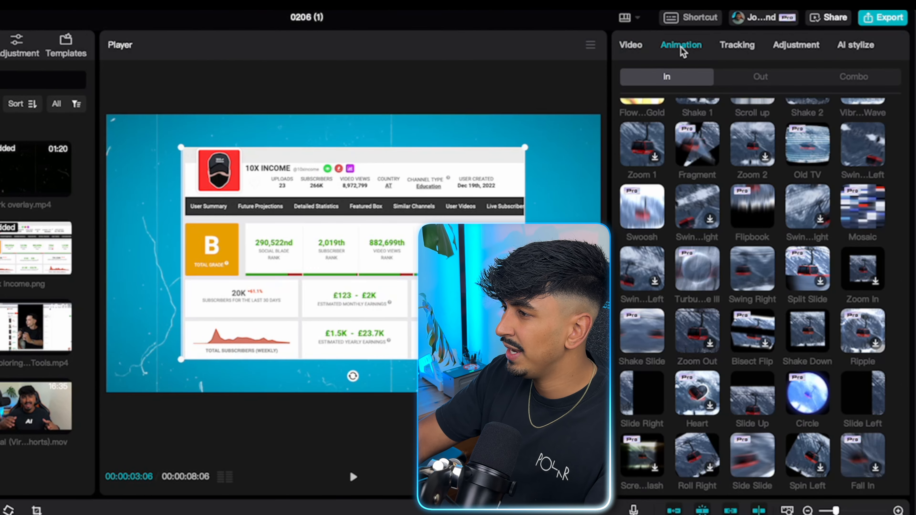
pyautogui.scroll(3, 772, 345)
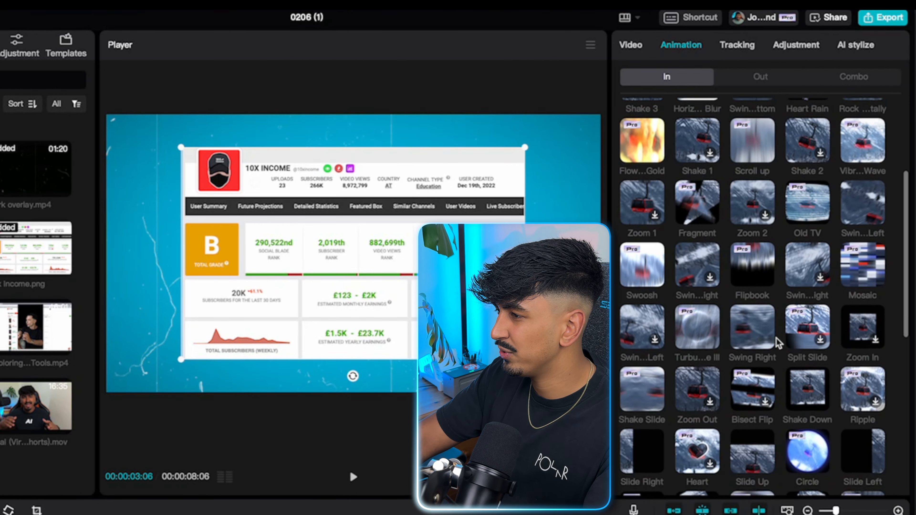
pyautogui.scroll(-3, 777, 345)
pyautogui.click(754, 376)
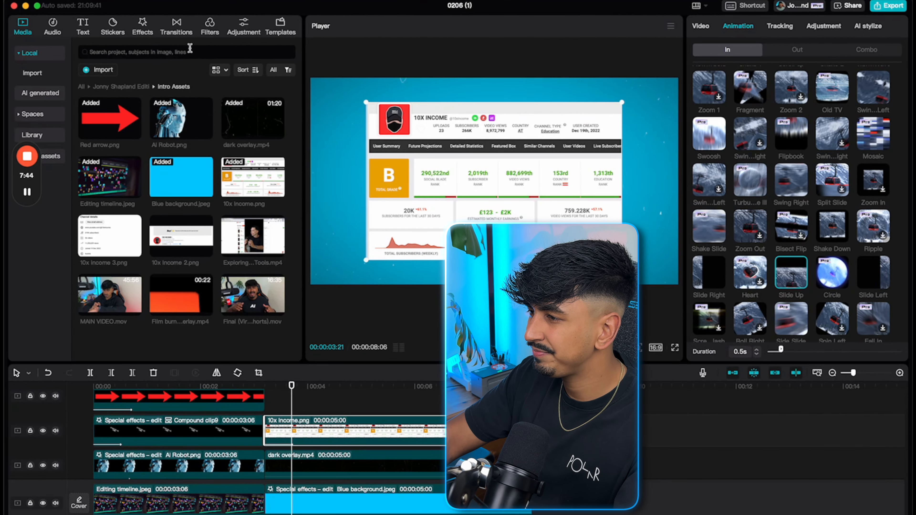
# Try adding the Rebound Swing effect directly to the 10x income.png clip and play it
pyautogui.click(142, 26)
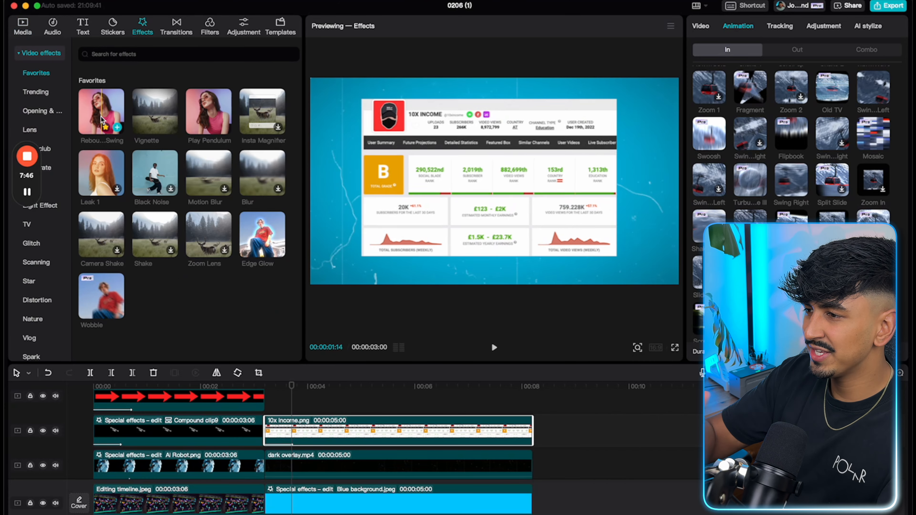
pyautogui.moveTo(94, 128); pyautogui.dragTo(139, 227)
pyautogui.moveTo(167, 273); pyautogui.dragTo(311, 438)
pyautogui.press('space')
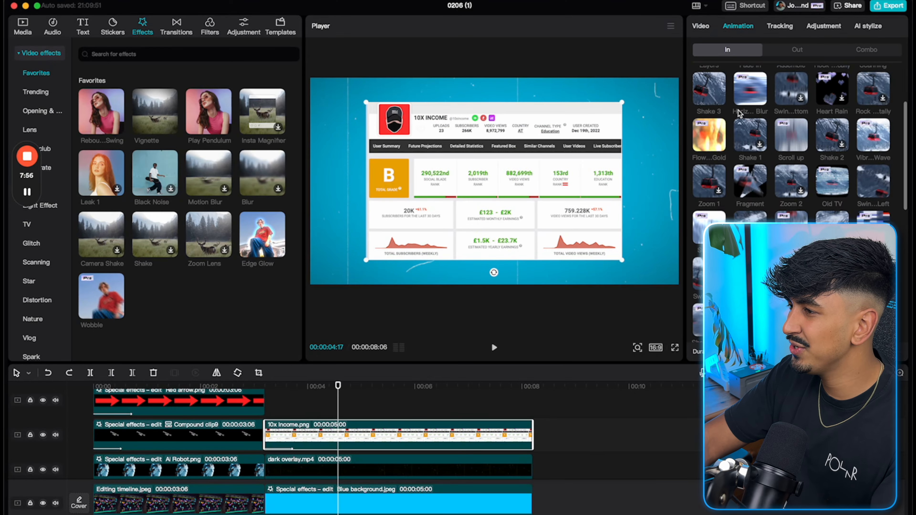
# Remove the entrance animation from the 10x income.png clip and convert the clip into a compound clip
pyautogui.scroll(3, 739, 113)
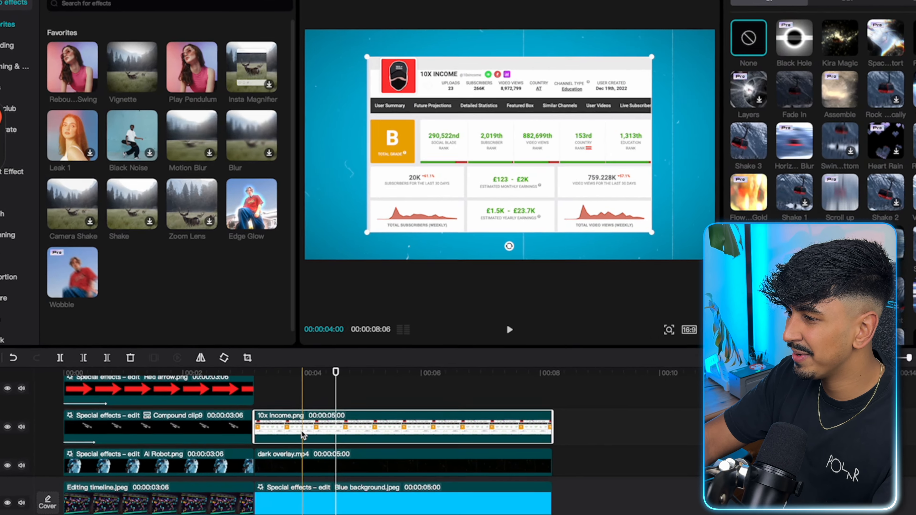
pyautogui.rightClick(318, 435)
pyautogui.click(336, 386)
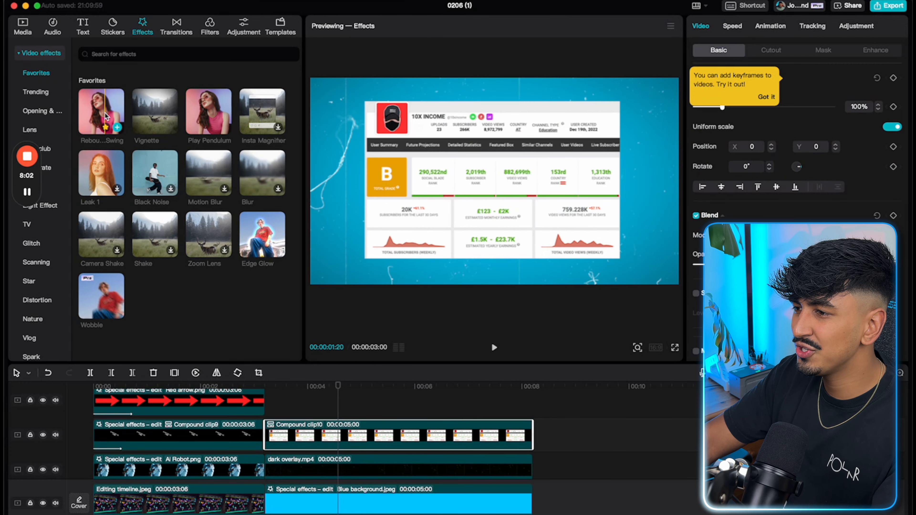
# Apply the Rebound Swing effect to the income compound clip with size 15 and speed 15, and preview the motion
pyautogui.moveTo(200, 113); pyautogui.dragTo(241, 303)
pyautogui.moveTo(311, 394); pyautogui.dragTo(344, 435)
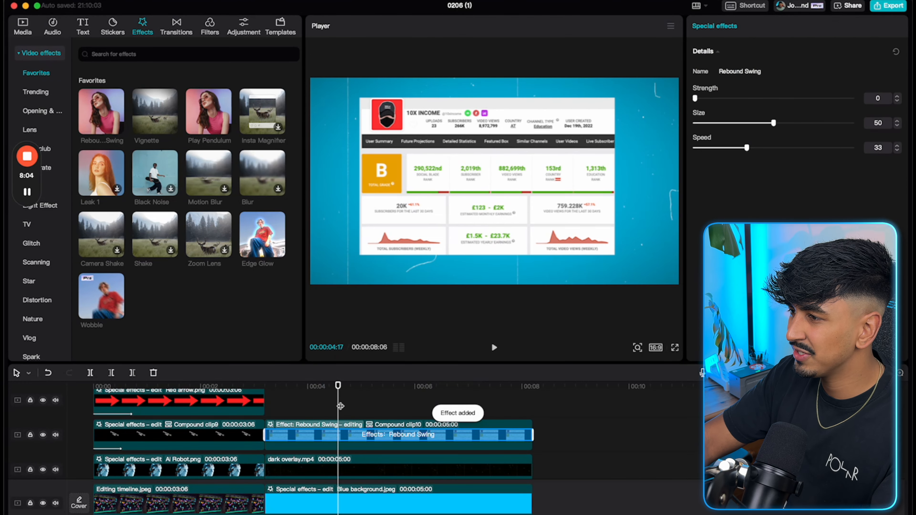
pyautogui.moveTo(724, 125); pyautogui.dragTo(721, 132)
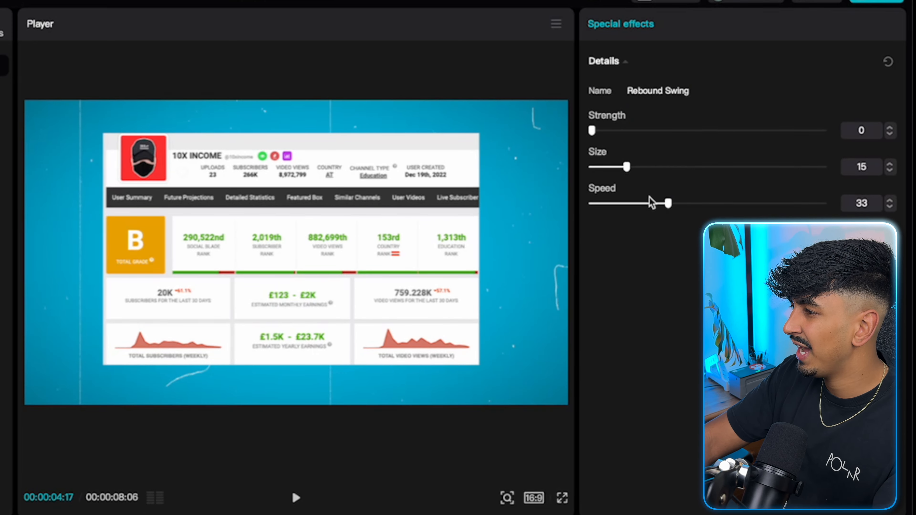
pyautogui.moveTo(668, 206); pyautogui.dragTo(627, 209)
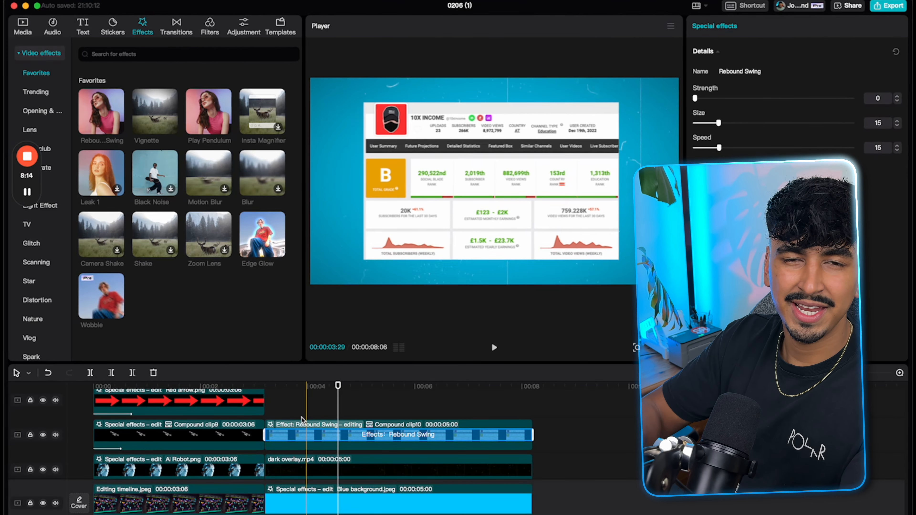
pyautogui.click(270, 413)
pyautogui.press('space')
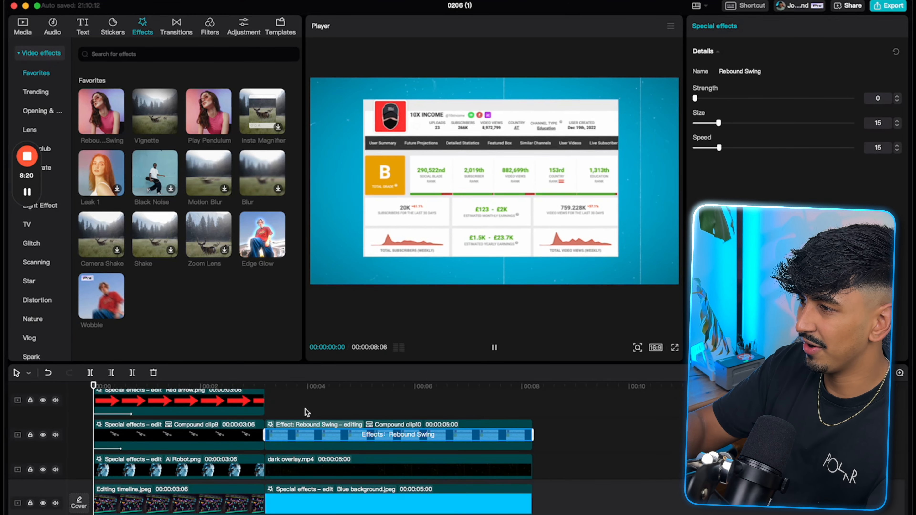
# Apply the Slide Up entrance animation to the income compound clip
pyautogui.click(292, 429)
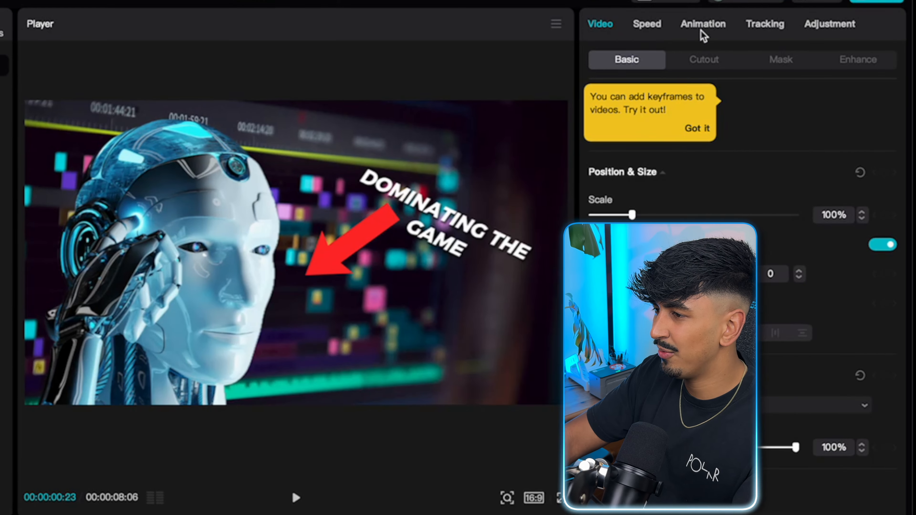
pyautogui.click(771, 26)
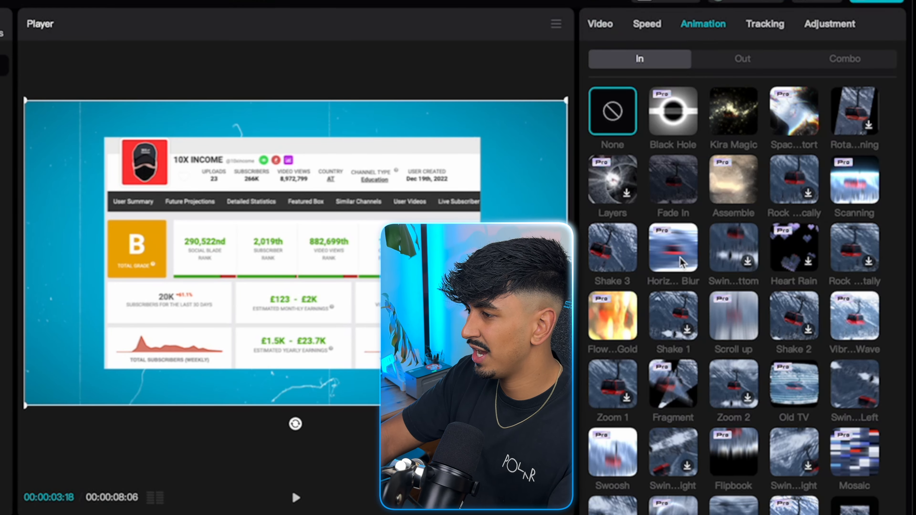
pyautogui.scroll(-2, 723, 307)
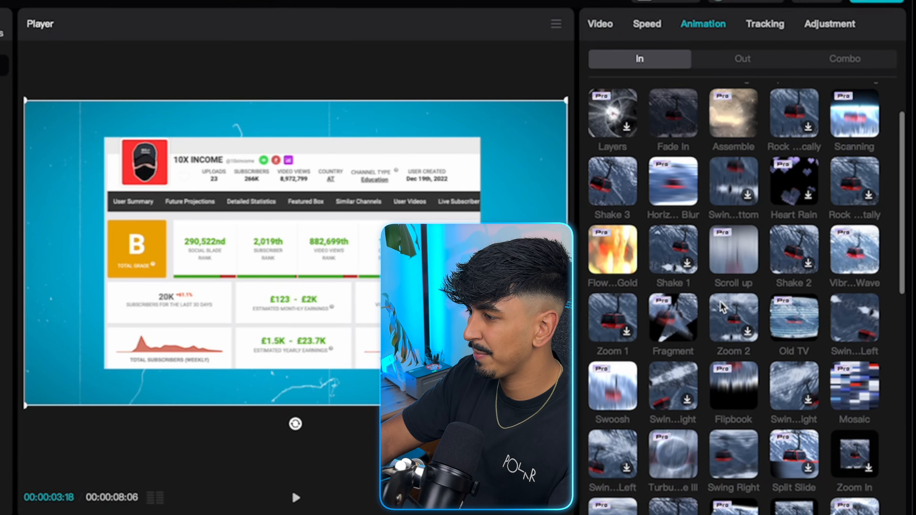
pyautogui.scroll(-4, 724, 307)
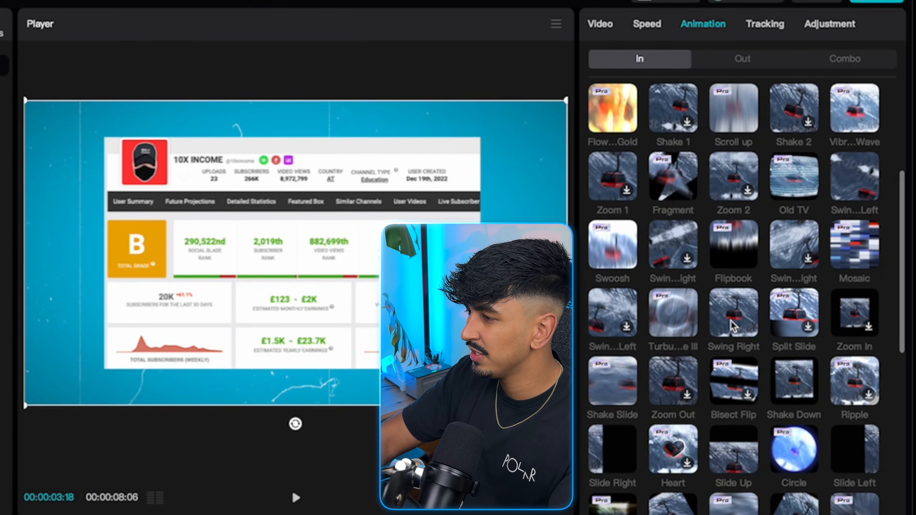
pyautogui.scroll(-2, 733, 326)
pyautogui.click(735, 394)
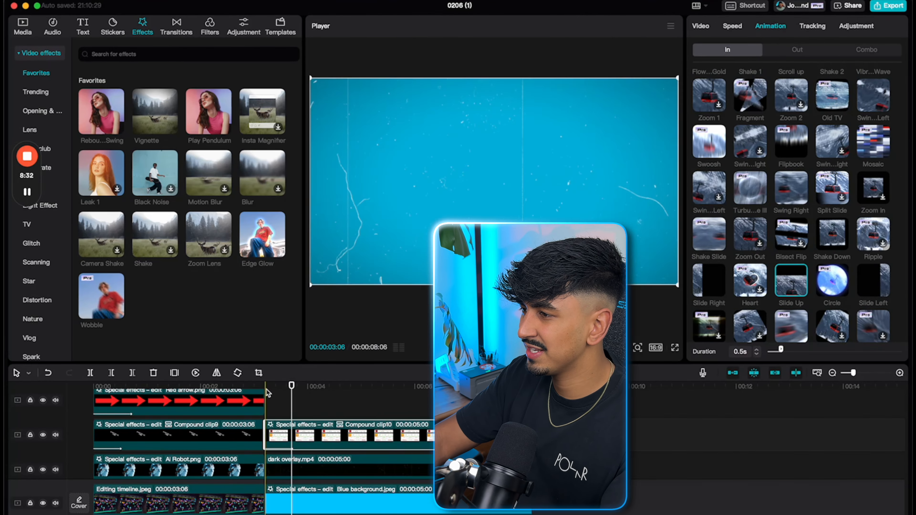
# Preview the slide-in and trim the end of the income compound clip to the playhead, making it 00:00:03:07 long
pyautogui.click(267, 395)
pyautogui.press('space')
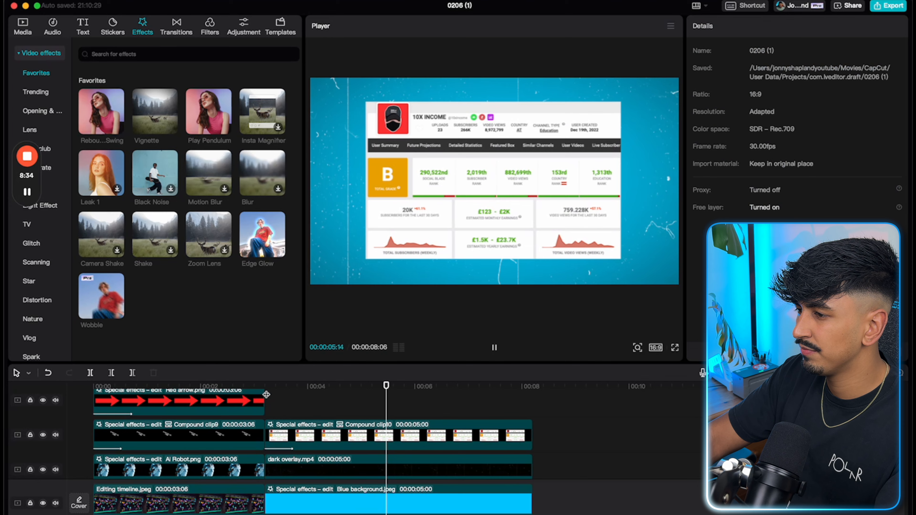
pyautogui.press('space')
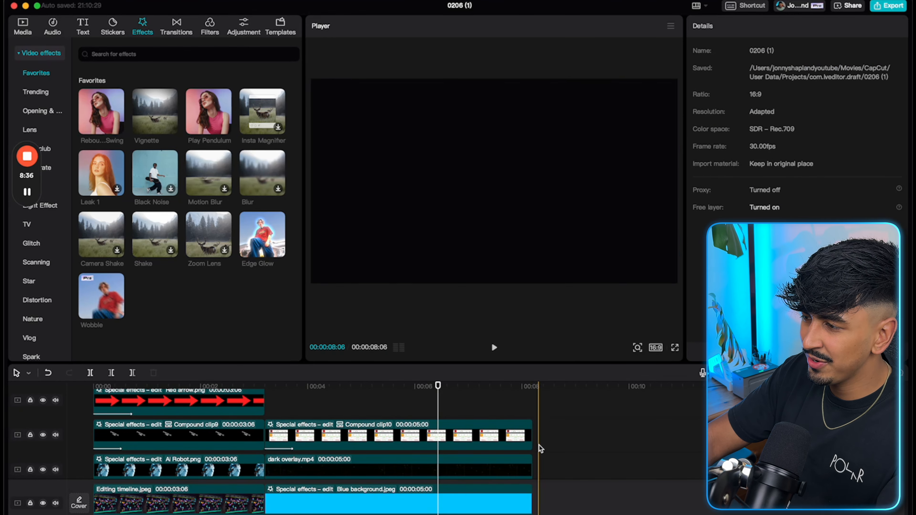
pyautogui.moveTo(532, 436); pyautogui.dragTo(434, 437)
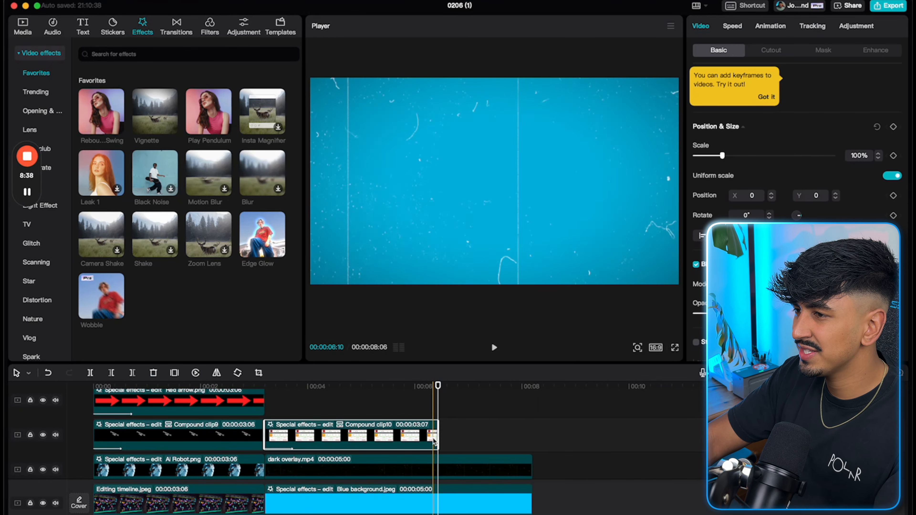
# Add 10x Income 2.png directly after the income compound clip, shrink it, and center it horizontally in the upper frame at Y 354
pyautogui.click(23, 27)
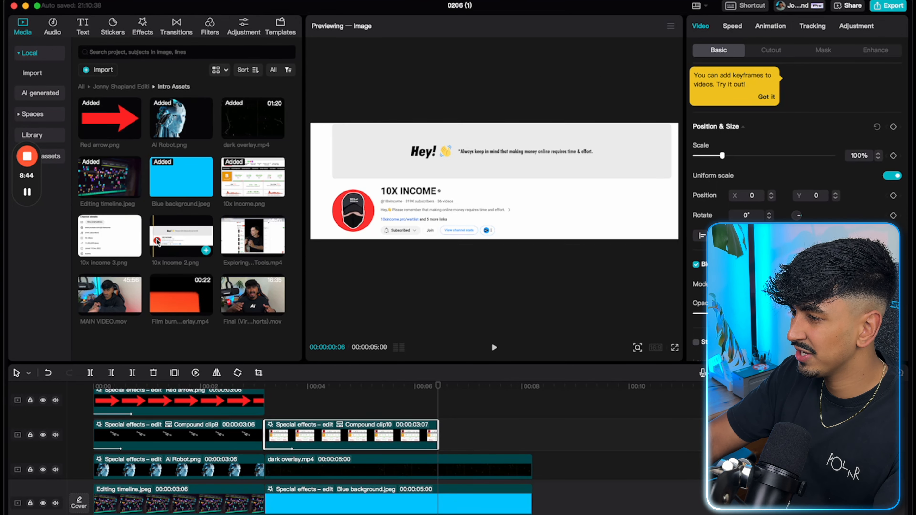
pyautogui.moveTo(166, 242); pyautogui.dragTo(436, 430)
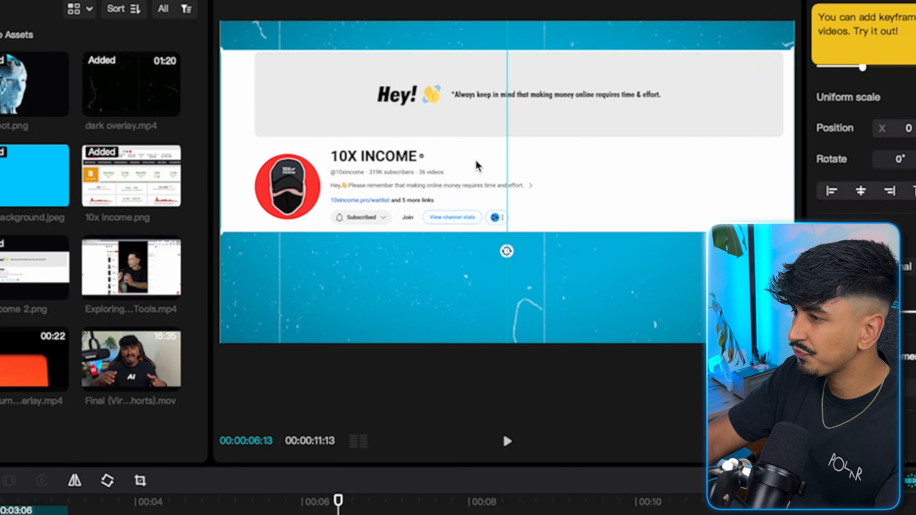
pyautogui.moveTo(224, 52); pyautogui.dragTo(330, 72)
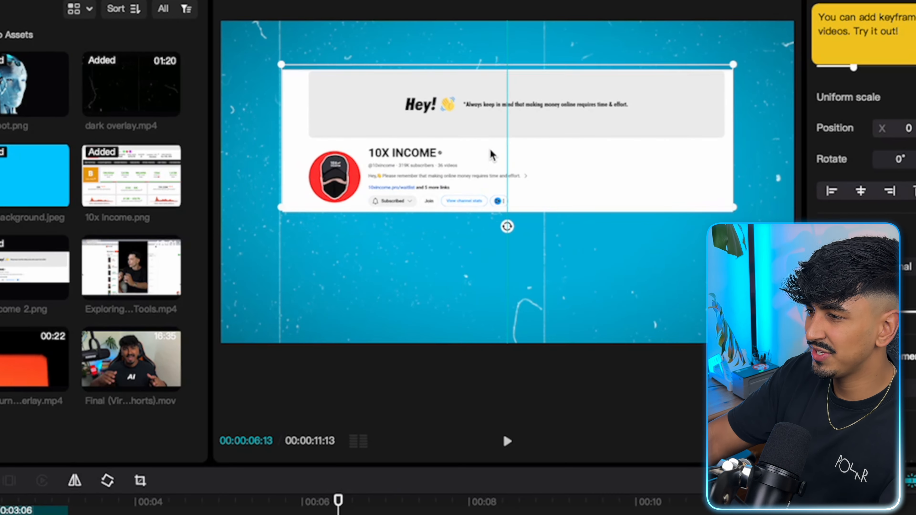
pyautogui.moveTo(493, 155); pyautogui.dragTo(493, 148)
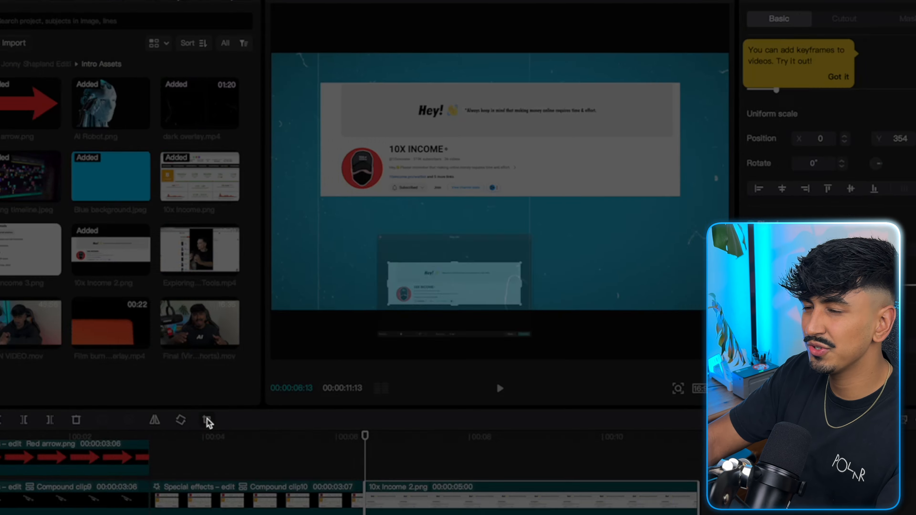
# Crop 10x Income 2.png to the channel name and profile details, and trim its end to make the clip 00:00:01:23 long
pyautogui.click(140, 482)
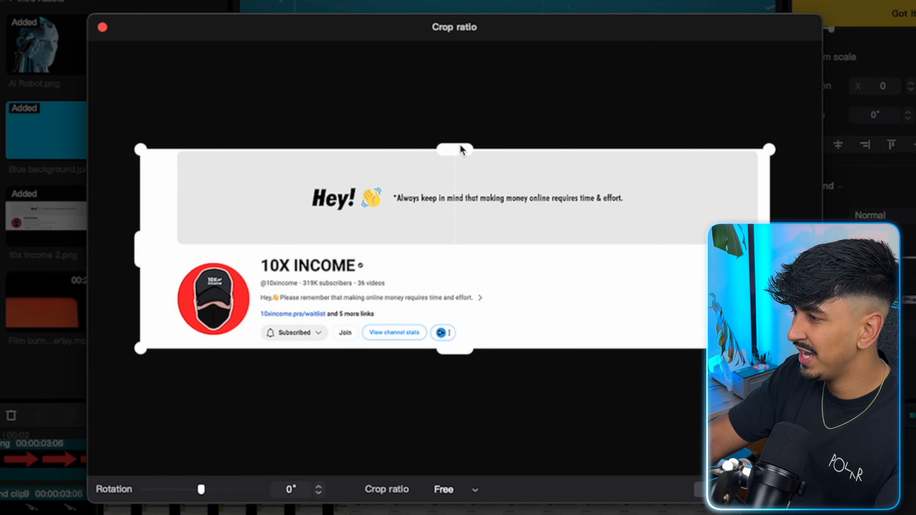
pyautogui.moveTo(463, 191); pyautogui.dragTo(458, 260)
pyautogui.moveTo(702, 309); pyautogui.dragTo(527, 306)
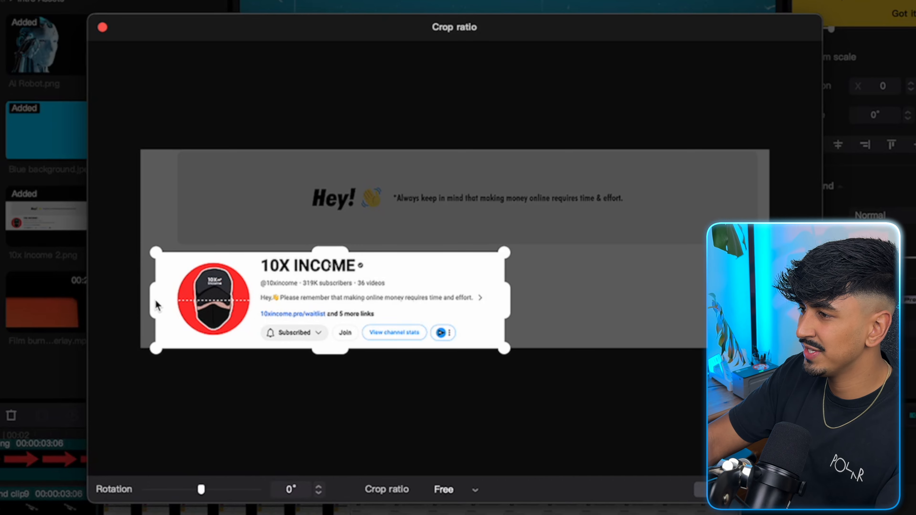
pyautogui.click(787, 490)
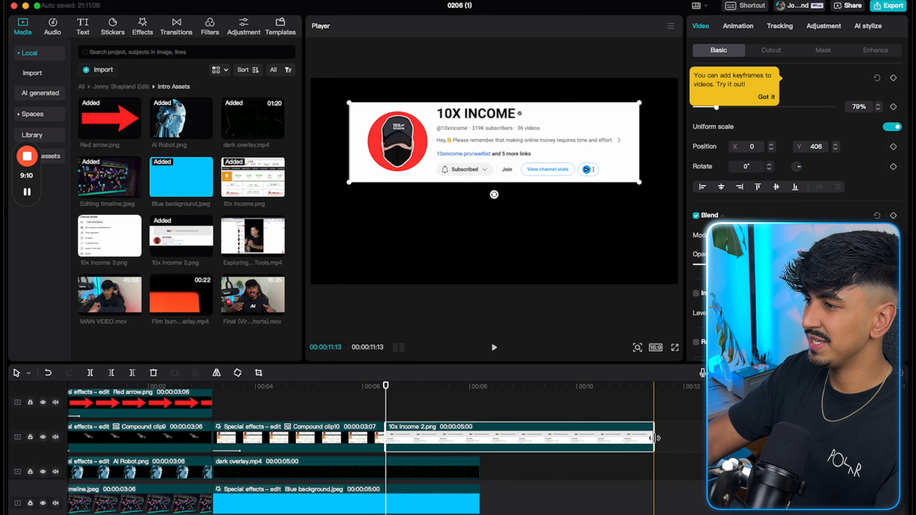
pyautogui.moveTo(524, 440); pyautogui.dragTo(482, 446)
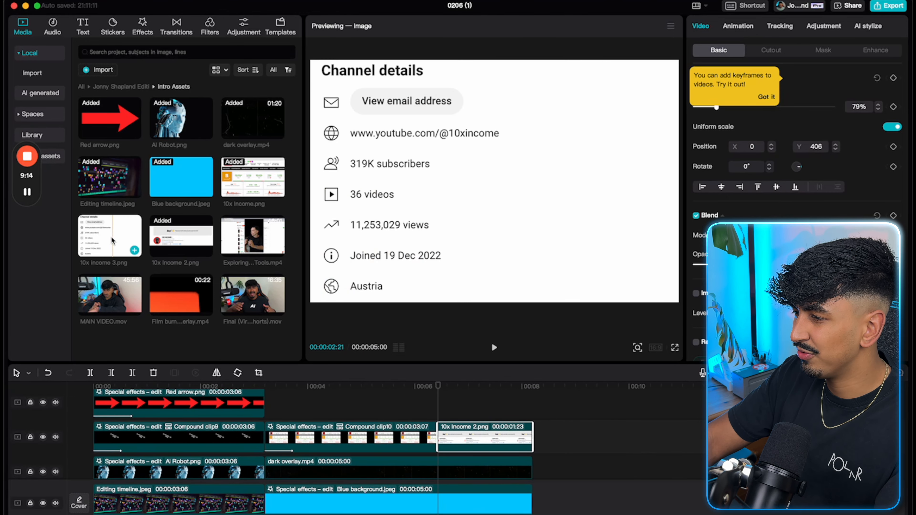
# Add 10x Income 3.png on a new track above the 10x Income 2.png clip
pyautogui.moveTo(113, 243); pyautogui.dragTo(470, 409)
pyautogui.hscroll(5, 470, 408)
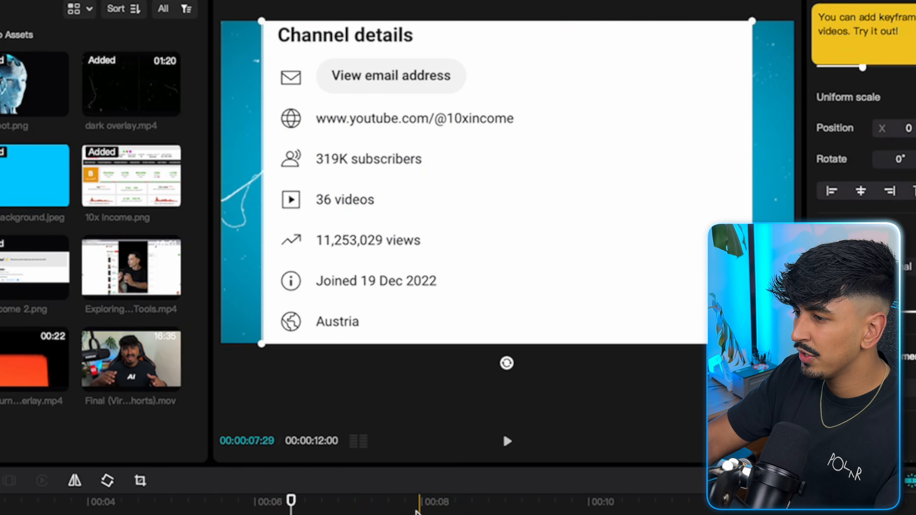
pyautogui.click(417, 513)
pyautogui.click(426, 514)
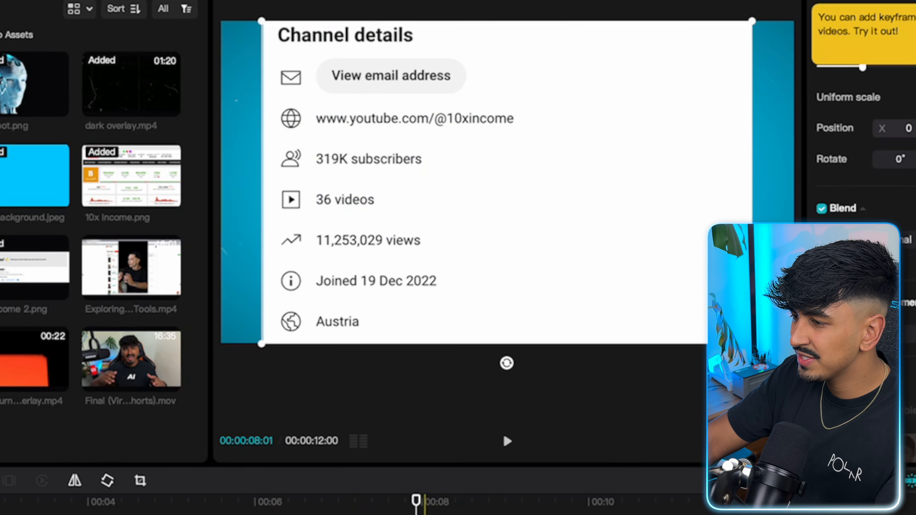
# Crop 10x Income 3.png to the view count and joined date rows, removing the empty space beside the text
pyautogui.click(140, 481)
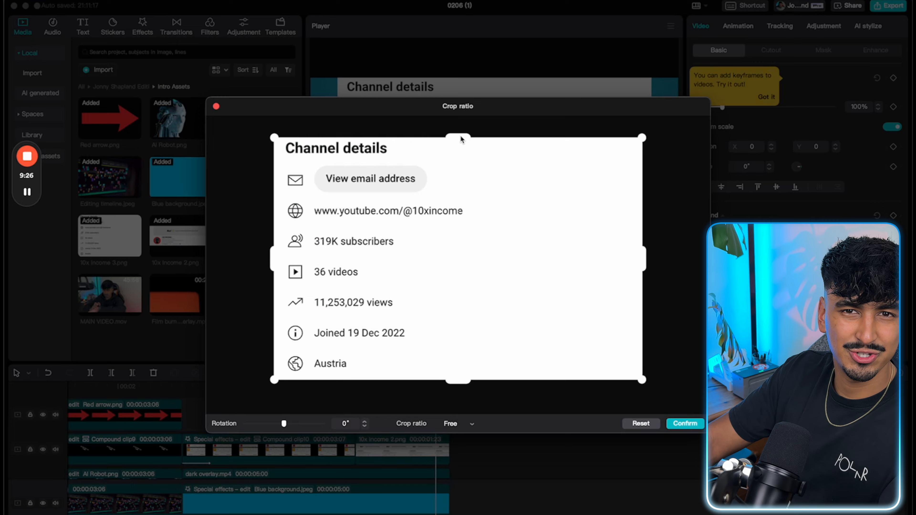
pyautogui.moveTo(461, 140); pyautogui.dragTo(458, 292)
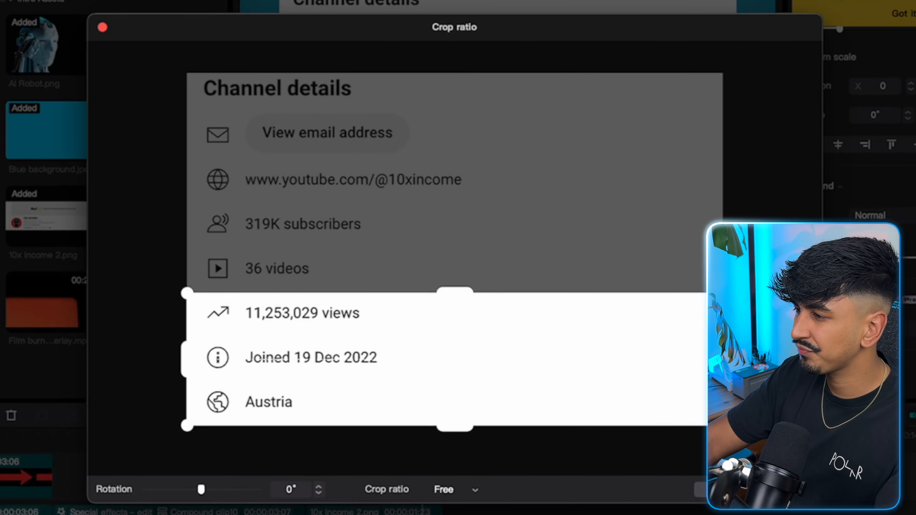
pyautogui.moveTo(688, 363); pyautogui.dragTo(610, 361)
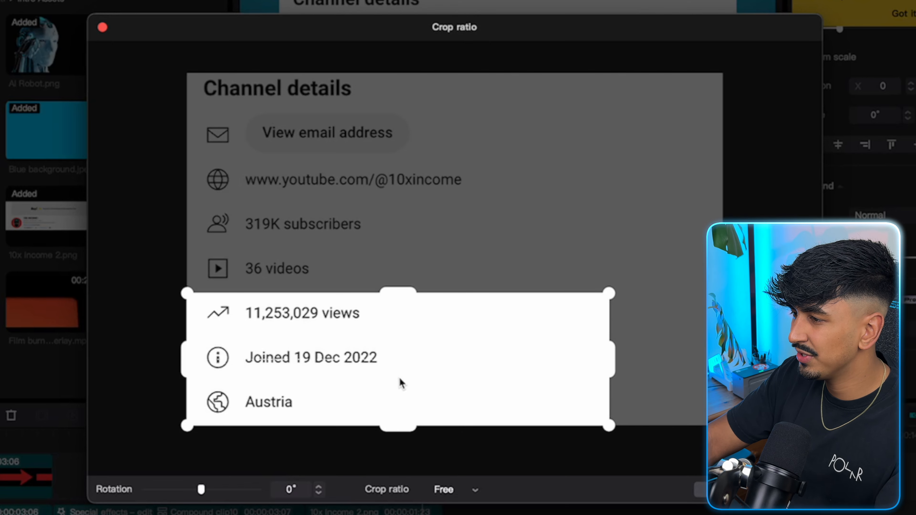
pyautogui.moveTo(400, 427); pyautogui.dragTo(404, 372)
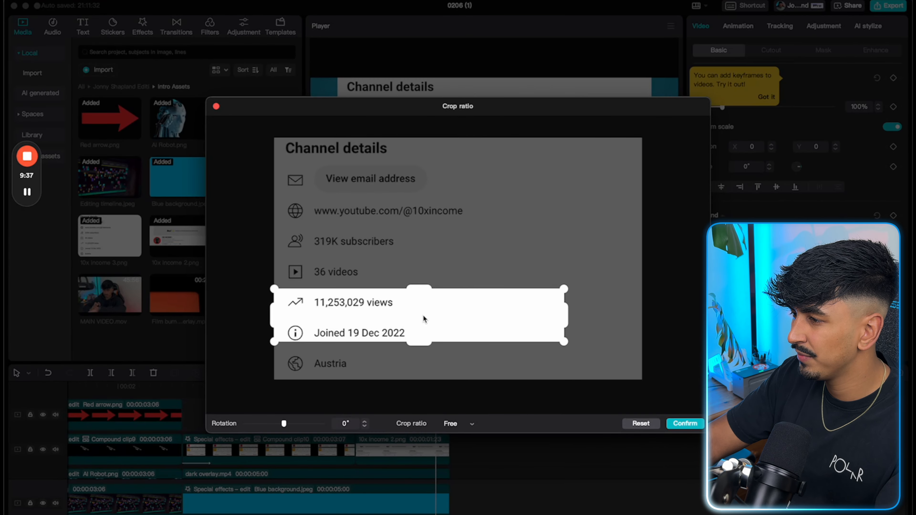
pyautogui.moveTo(425, 282)
pyautogui.mouseDown()
pyautogui.moveTo(423, 241)
pyautogui.moveTo(433, 293)
pyautogui.mouseUp()
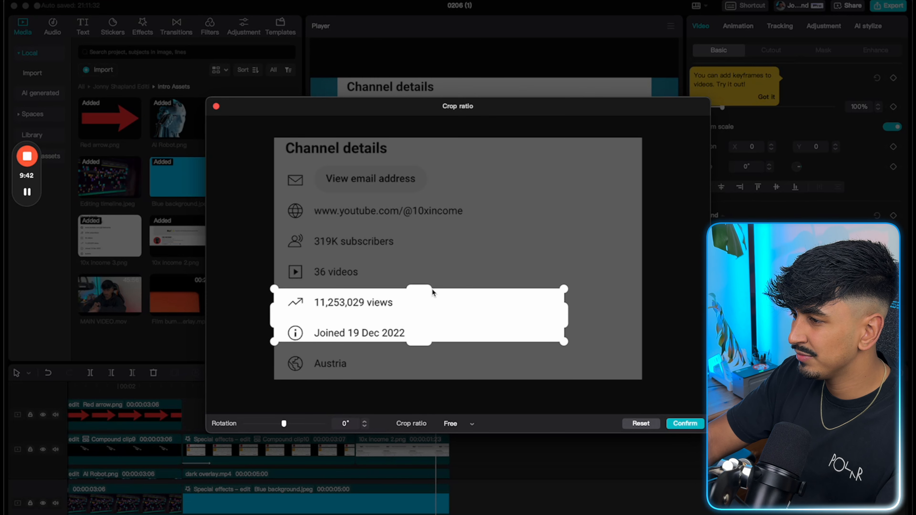
pyautogui.click(694, 425)
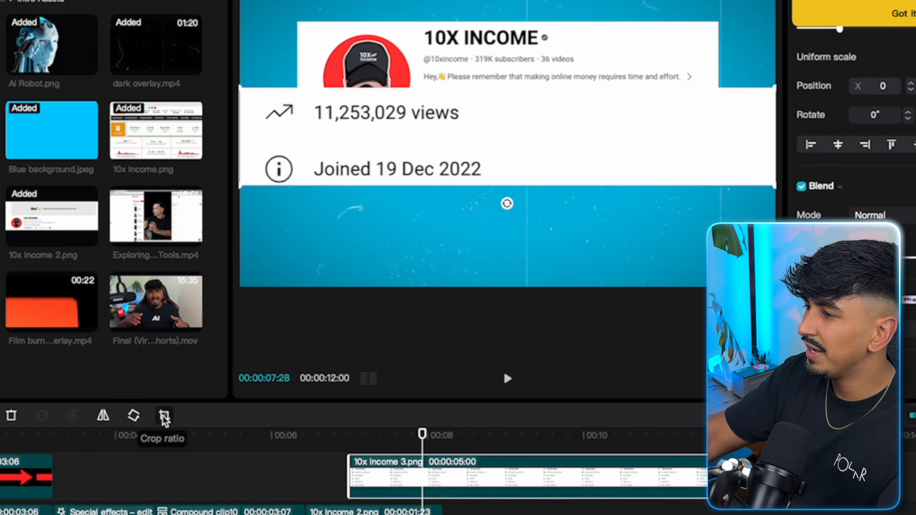
pyautogui.click(165, 417)
pyautogui.moveTo(614, 339); pyautogui.dragTo(489, 339)
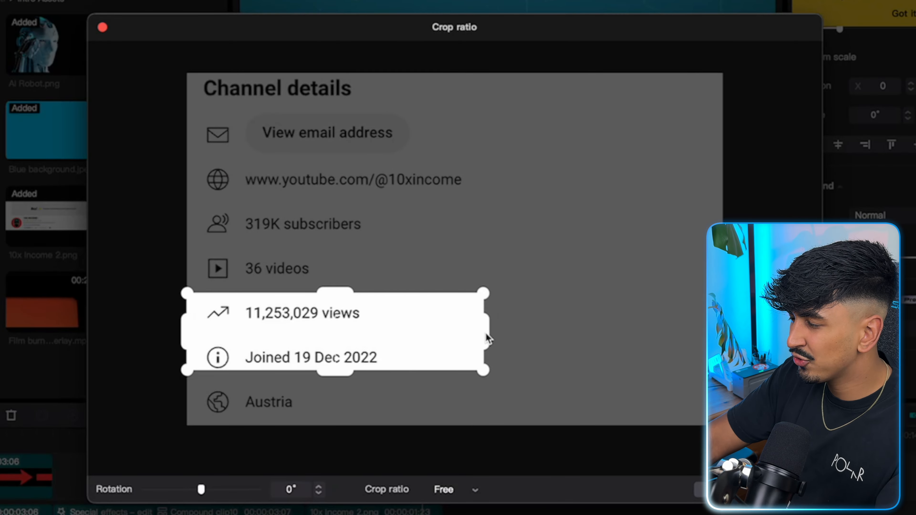
pyautogui.click(783, 490)
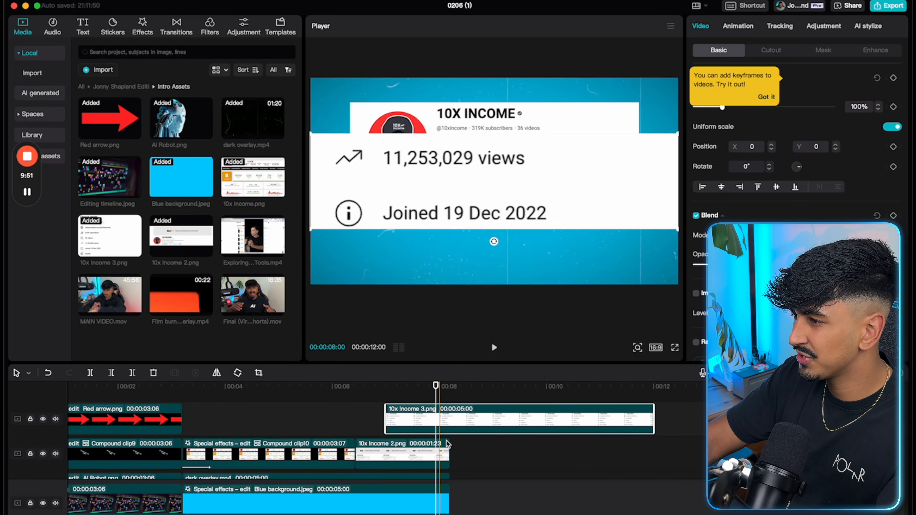
# Trim 10x Income 3.png to end with the background clip, and center it below the channel screenshot at 64% scale and Y -463
pyautogui.hscroll(-3, 457, 432)
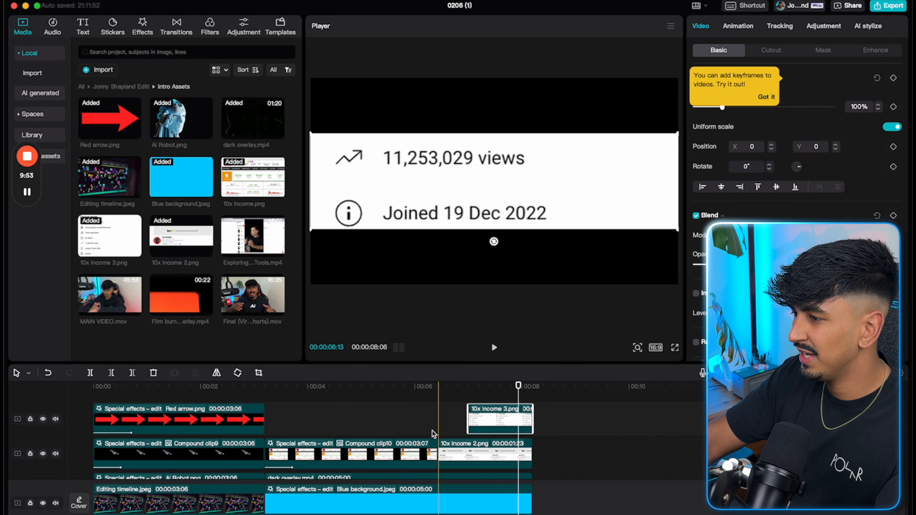
pyautogui.moveTo(483, 201); pyautogui.dragTo(486, 223)
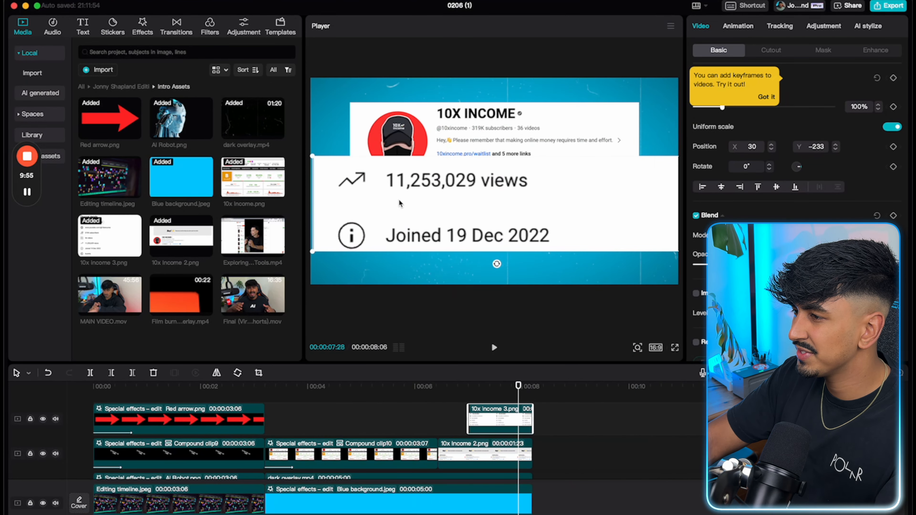
pyautogui.moveTo(316, 159); pyautogui.dragTo(381, 172)
pyautogui.moveTo(479, 201); pyautogui.dragTo(474, 233)
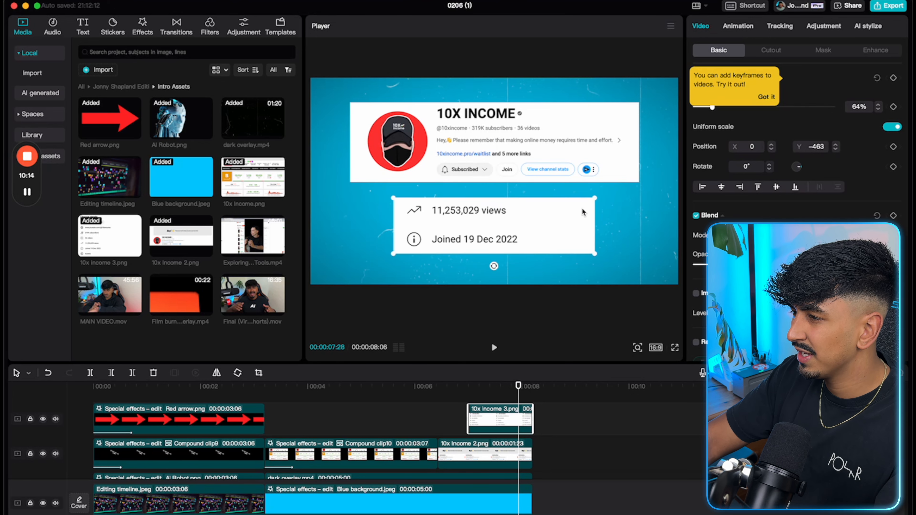
pyautogui.click(407, 429)
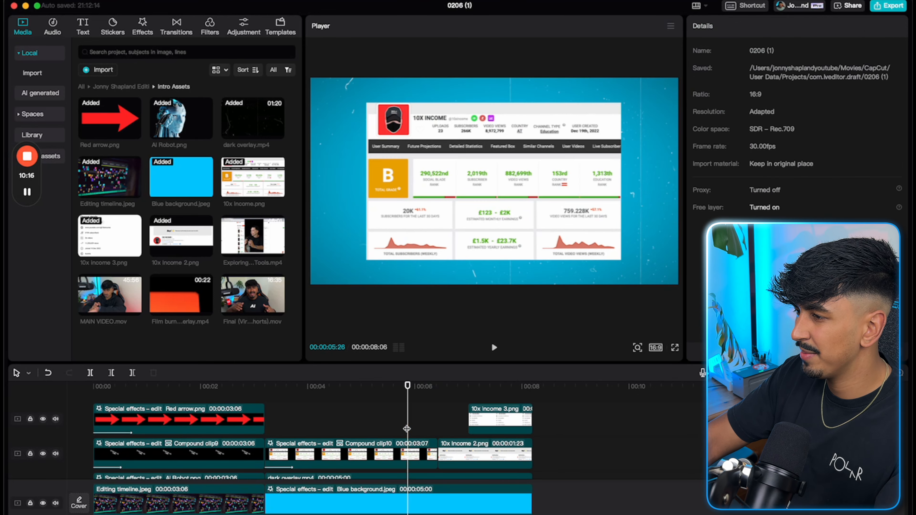
pyautogui.press('space')
pyautogui.press('space')
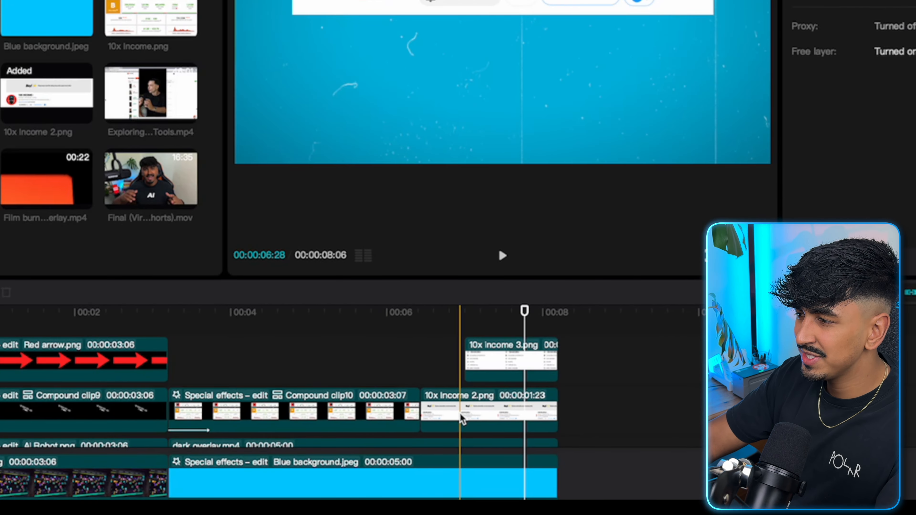
# Turn 10x Income 2.png into a compound clip and apply Rebound Swing to it with size 15 and speed 15
pyautogui.click(496, 413)
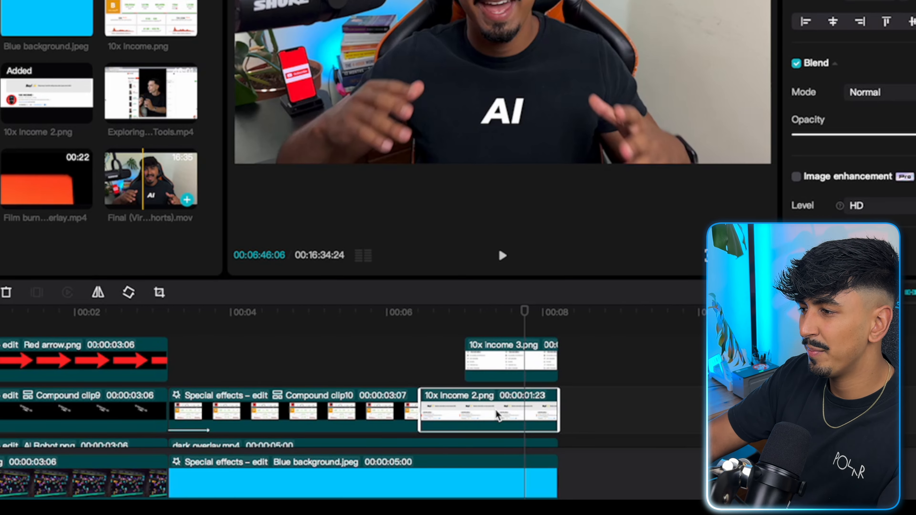
pyautogui.rightClick(495, 414)
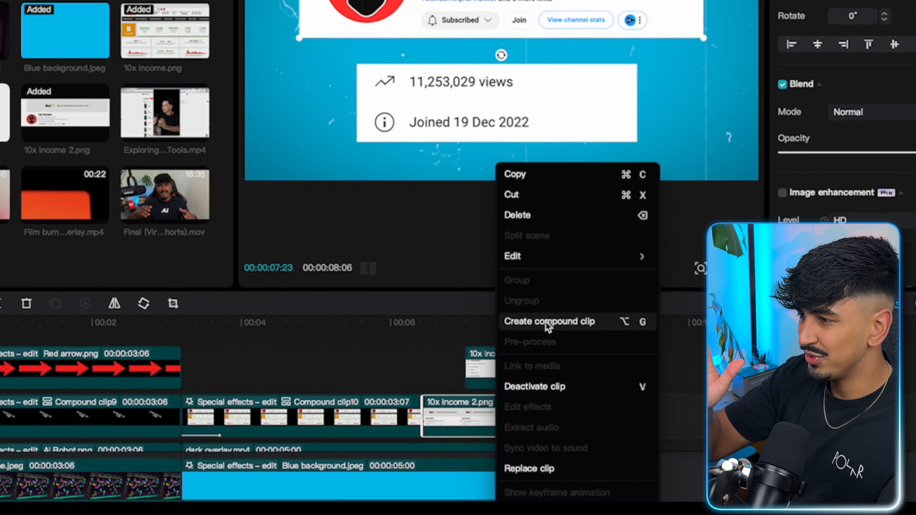
pyautogui.click(553, 311)
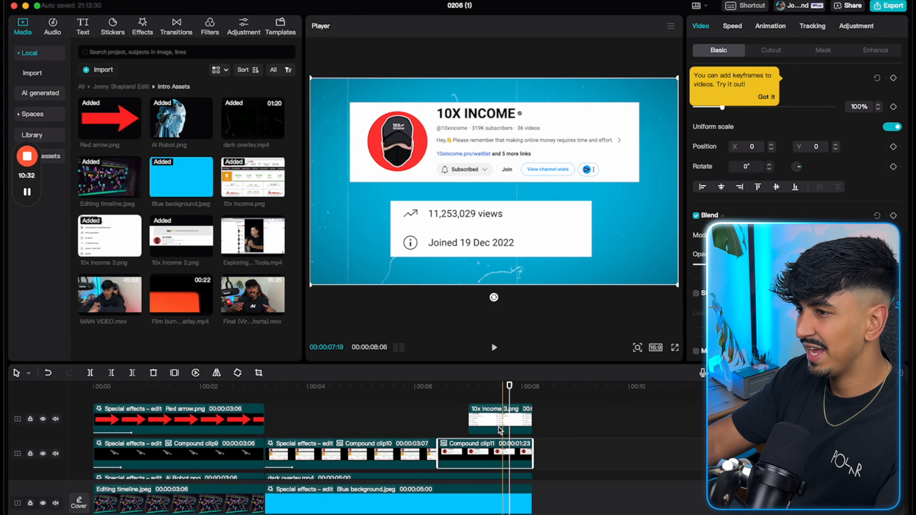
pyautogui.click(142, 27)
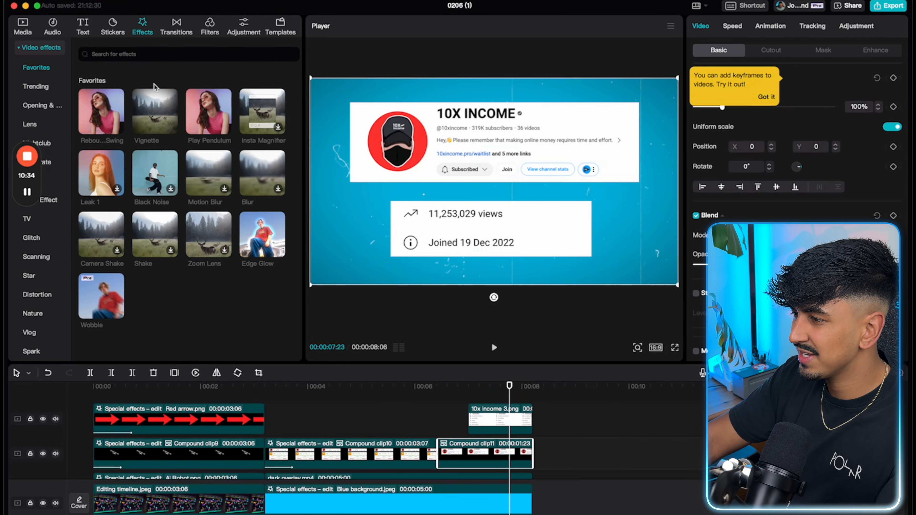
pyautogui.moveTo(100, 110); pyautogui.dragTo(474, 456)
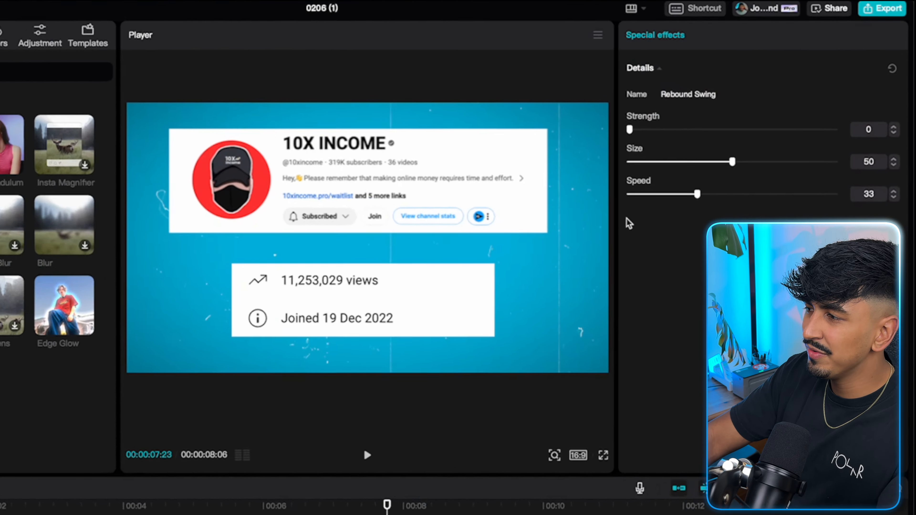
pyautogui.moveTo(775, 122); pyautogui.dragTo(728, 125)
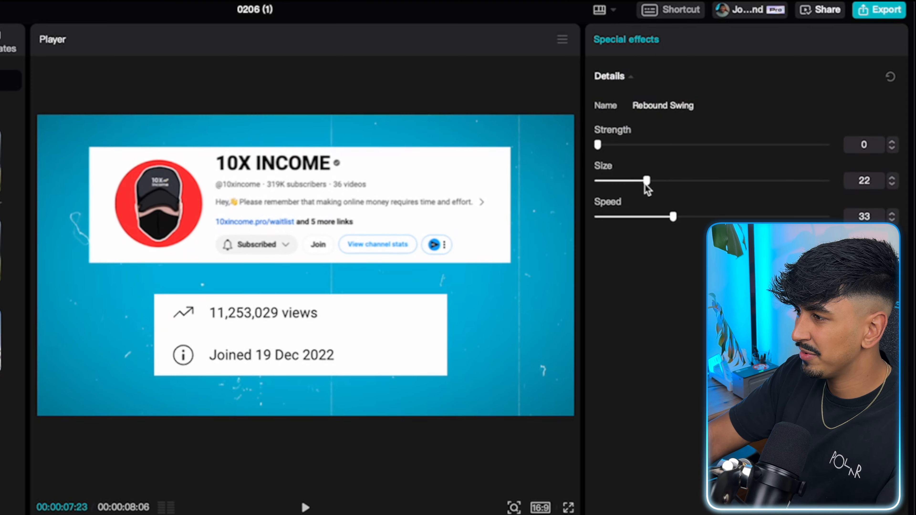
pyautogui.moveTo(644, 184); pyautogui.dragTo(632, 192)
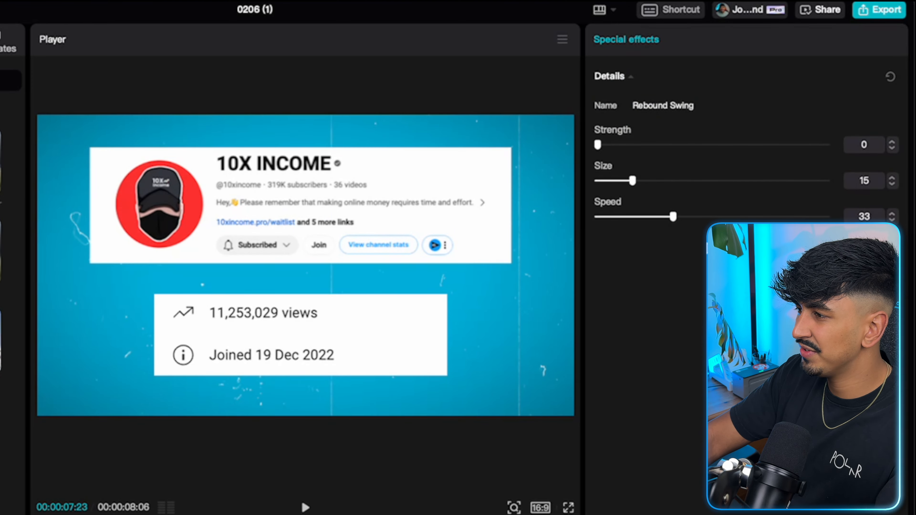
pyautogui.moveTo(674, 218); pyautogui.dragTo(636, 223)
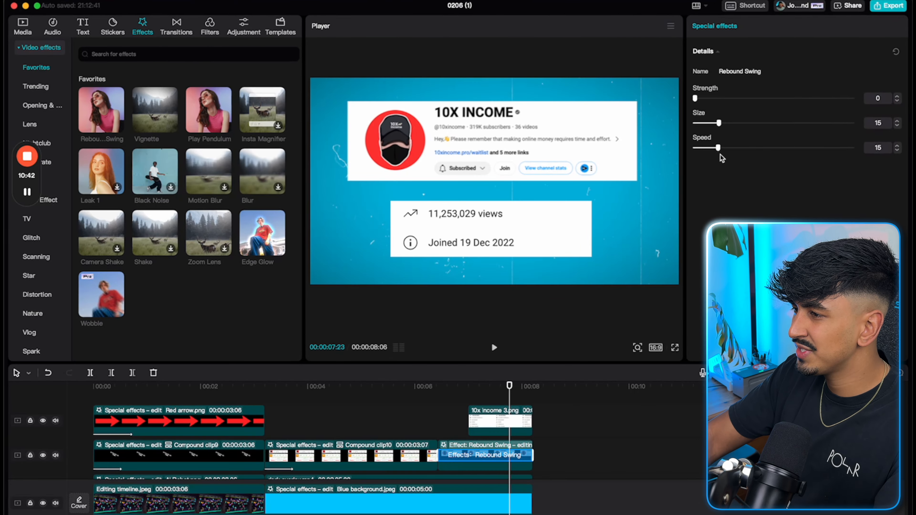
# Turn 10x Income 3.png into a compound clip, apply Rebound Swing with size 15 and speed 15, and preview the motion
pyautogui.click(479, 434)
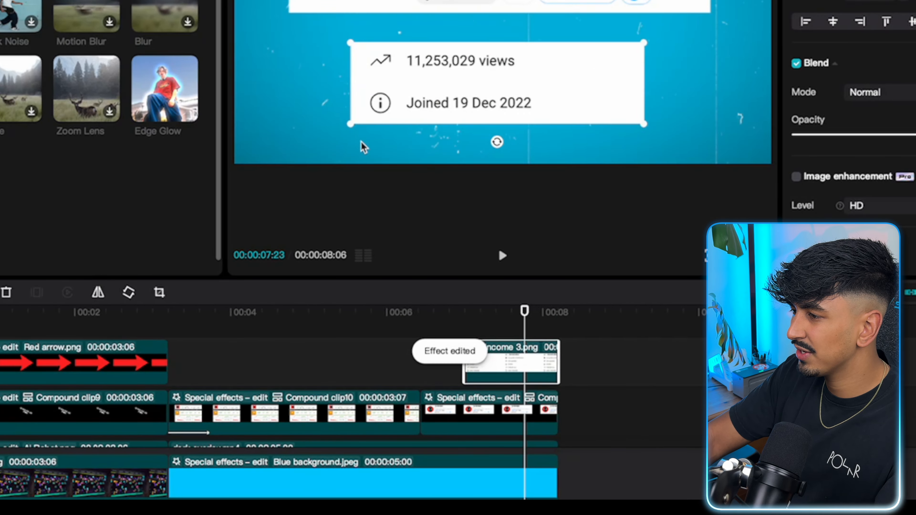
pyautogui.rightClick(508, 376)
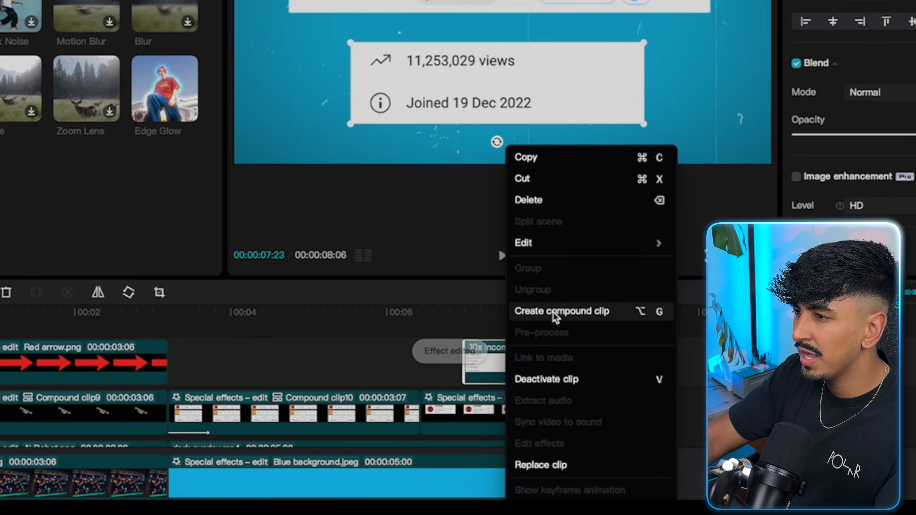
pyautogui.click(577, 312)
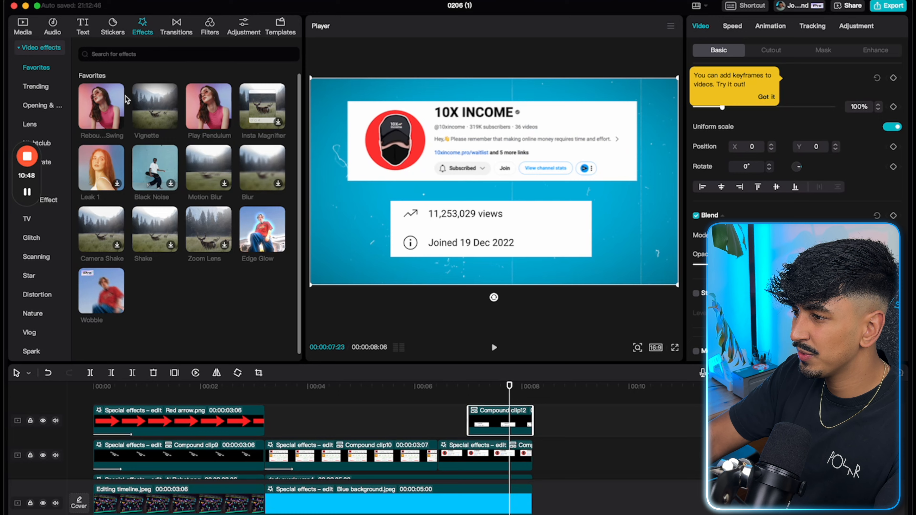
pyautogui.scroll(-1, 109, 112)
pyautogui.moveTo(109, 112); pyautogui.dragTo(480, 420)
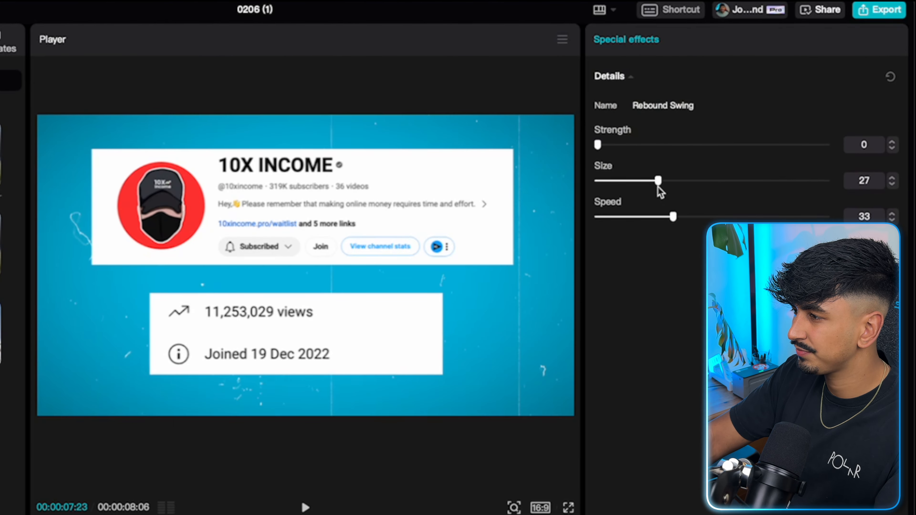
pyautogui.moveTo(659, 187); pyautogui.dragTo(632, 219)
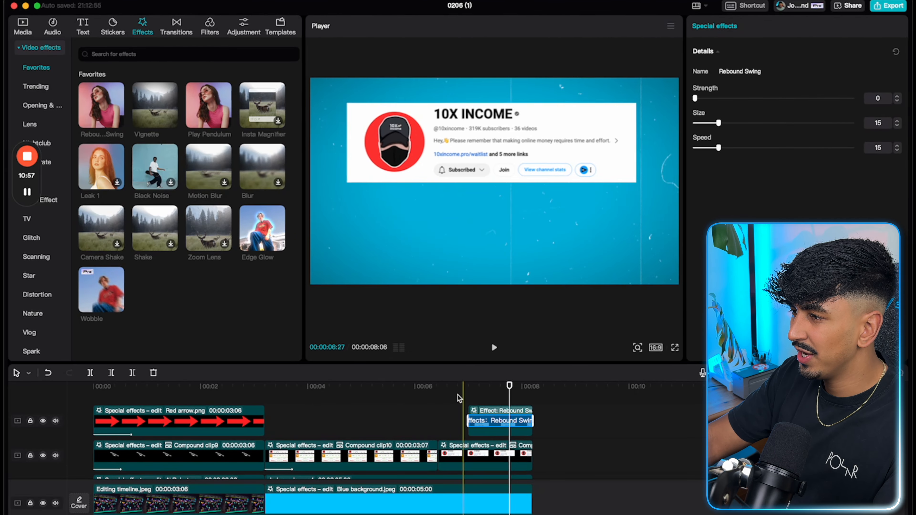
pyautogui.click(448, 396)
pyautogui.press('space')
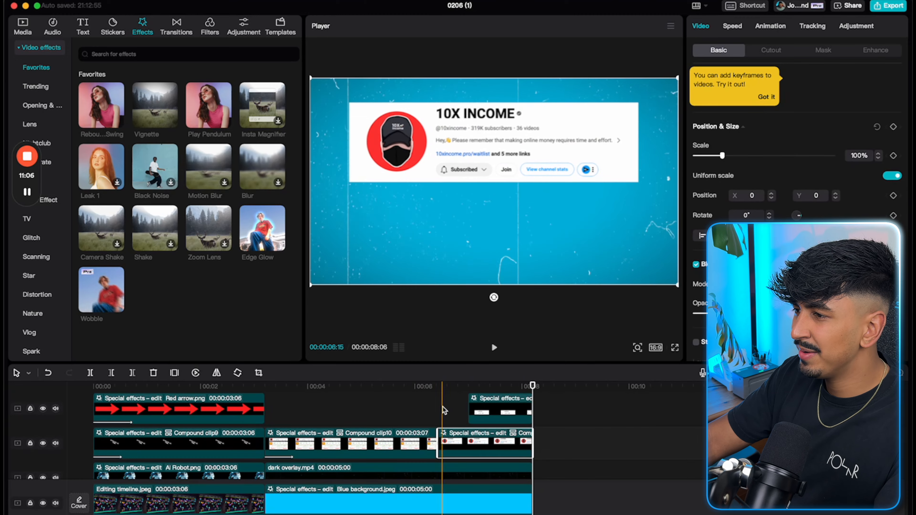
pyautogui.press('space')
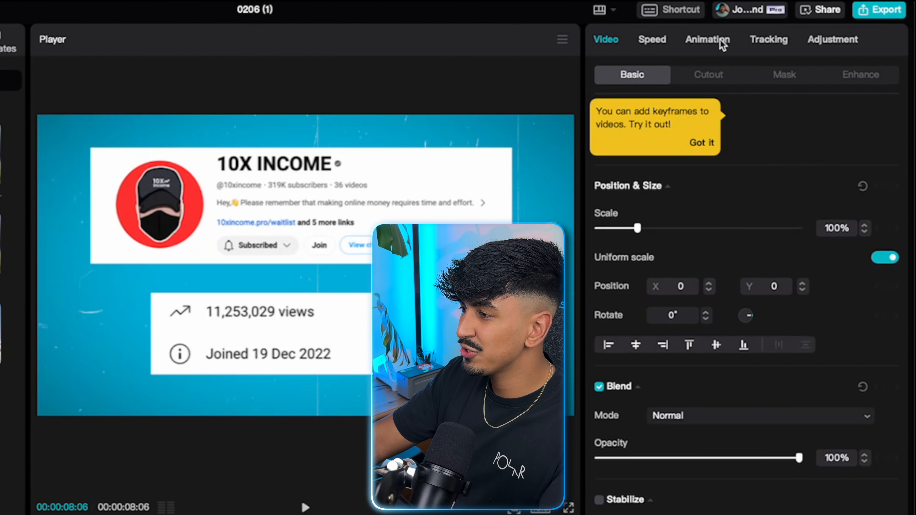
# Apply the Slide Up out animation to the compound clip of the channel statistics screenshot
pyautogui.click(721, 40)
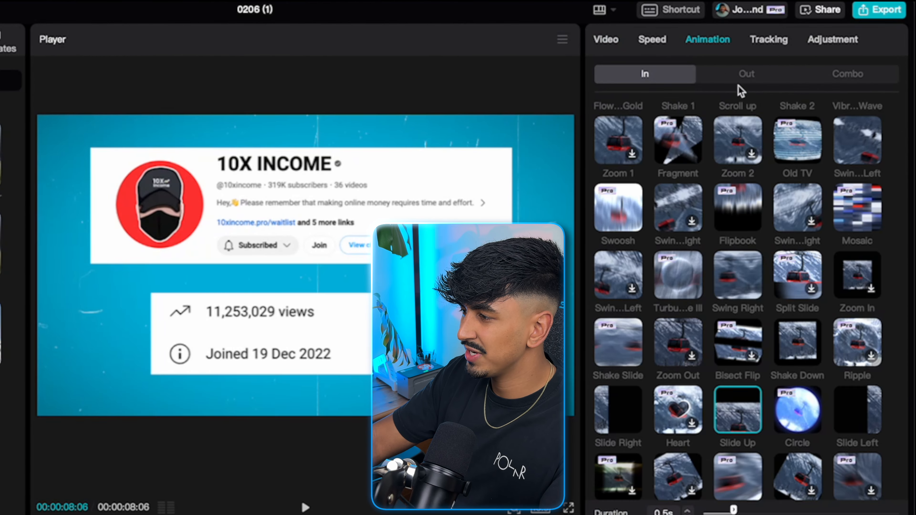
pyautogui.click(753, 75)
pyautogui.scroll(-2, 804, 354)
pyautogui.scroll(-1, 807, 360)
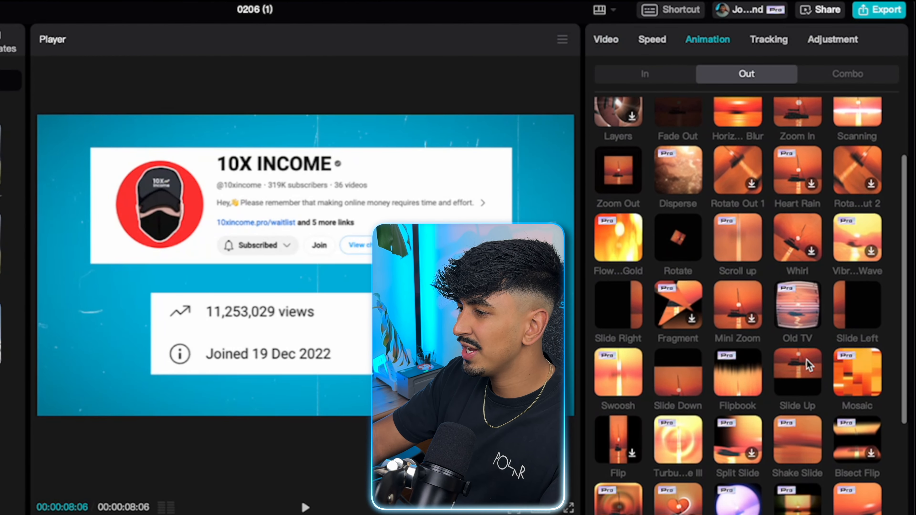
pyautogui.click(808, 357)
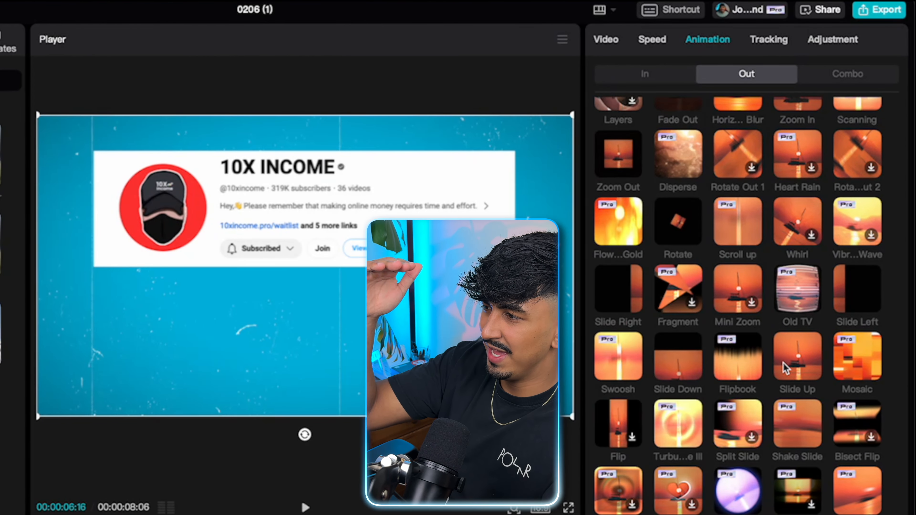
# Apply the Slide Up in animation to the channel banner clip and move it to a higher track, overlapping the end of the statistics clip
pyautogui.click(675, 74)
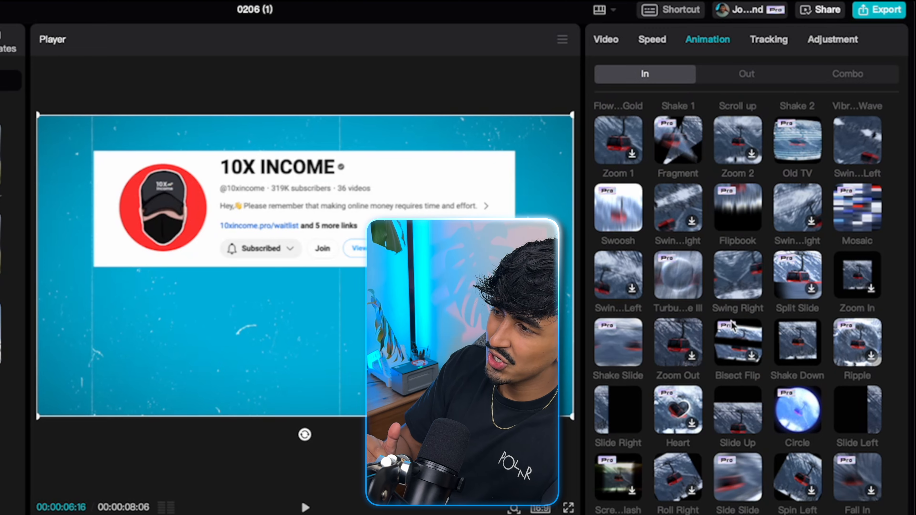
pyautogui.click(738, 402)
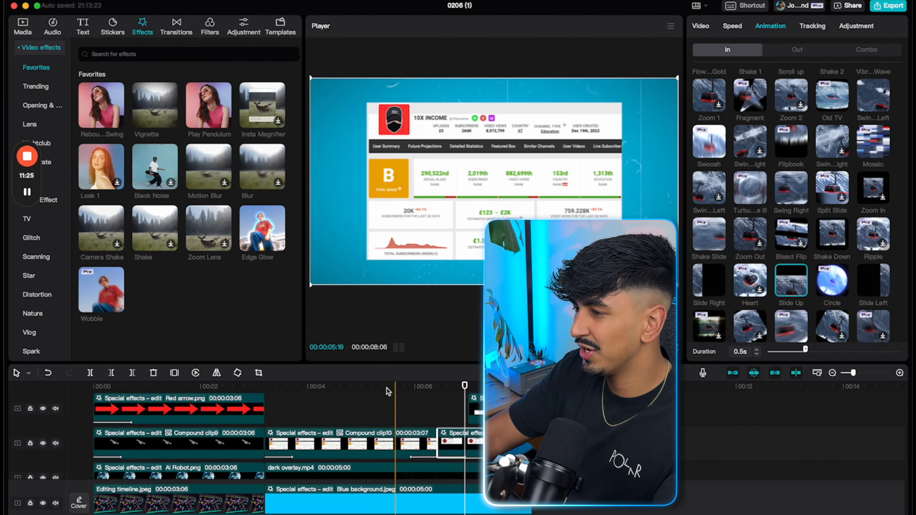
pyautogui.moveTo(453, 444); pyautogui.dragTo(481, 388)
pyautogui.scroll(-2, 417, 426)
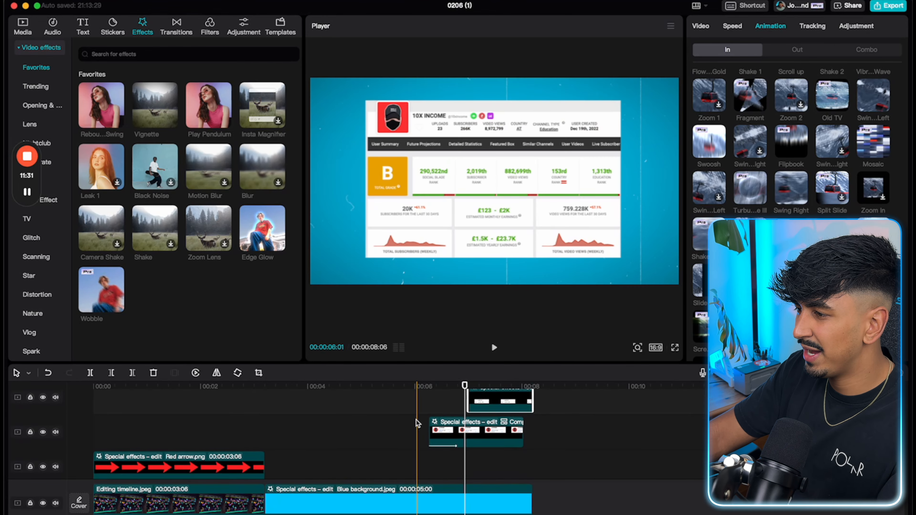
# Preview the statistics clip from its start and the slide transition into the channel banner clip
pyautogui.press('space')
pyautogui.scroll(2, 404, 424)
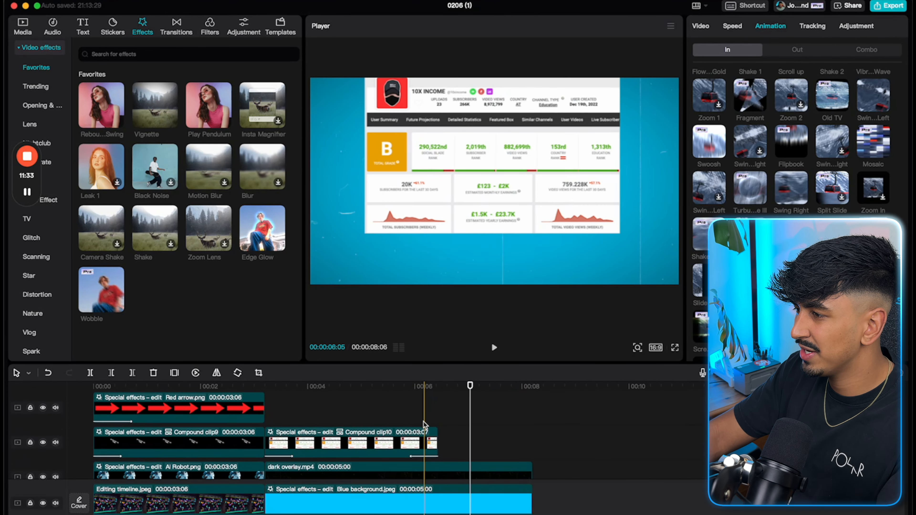
pyautogui.click(266, 386)
pyautogui.press('space')
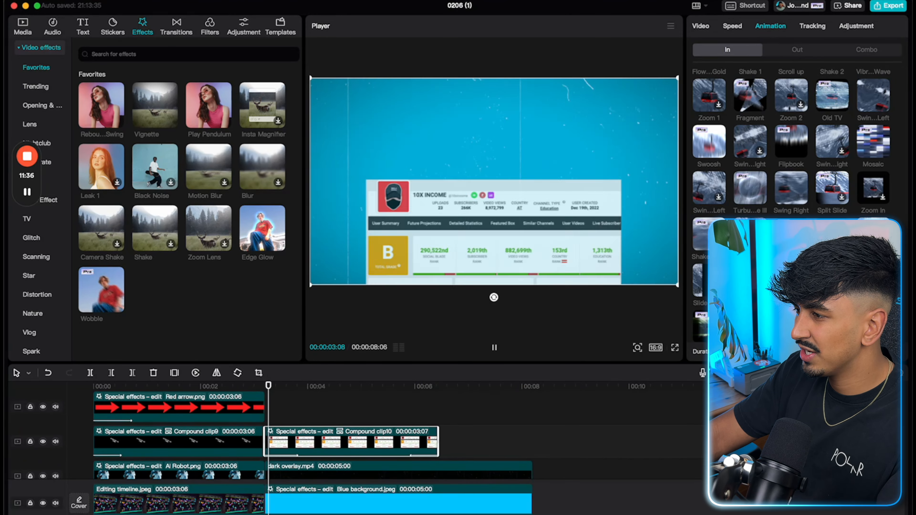
pyautogui.press('space')
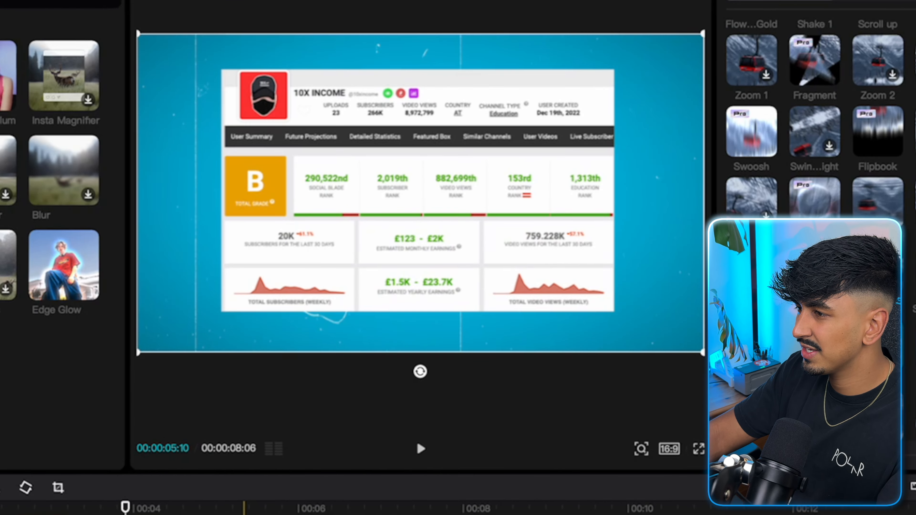
pyautogui.click(277, 514)
pyautogui.press('space')
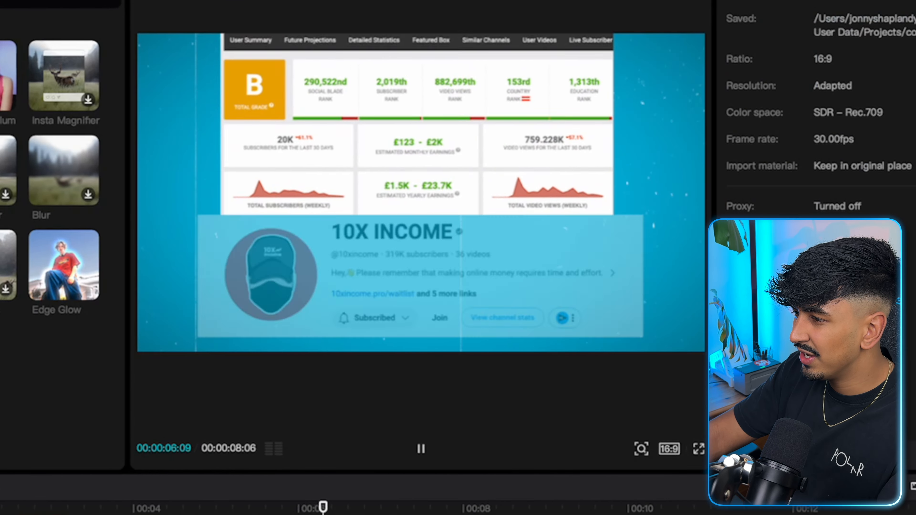
pyautogui.press('space')
# Move the channel banner clip to start where the statistics clip ends, and preview the transition
pyautogui.scroll(2, 362, 513)
pyautogui.click(437, 423)
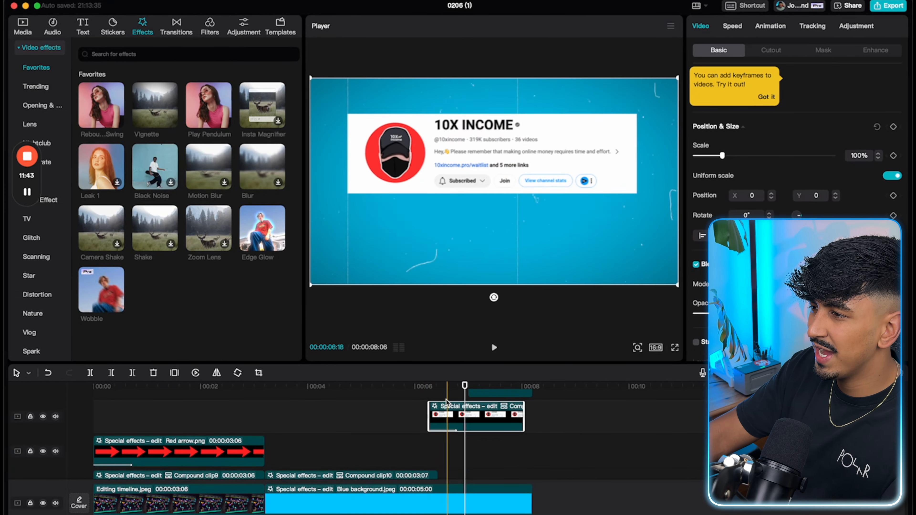
pyautogui.click(448, 411)
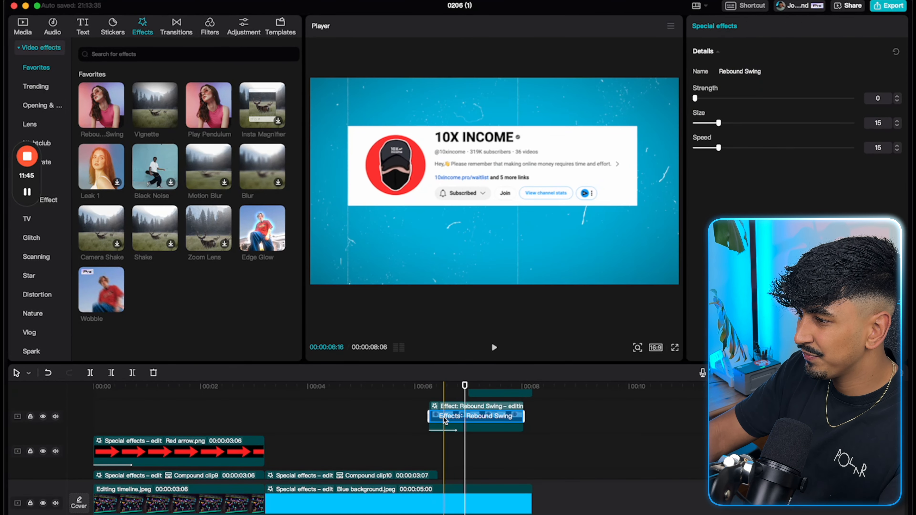
pyautogui.click(467, 429)
pyautogui.moveTo(460, 429); pyautogui.dragTo(470, 429)
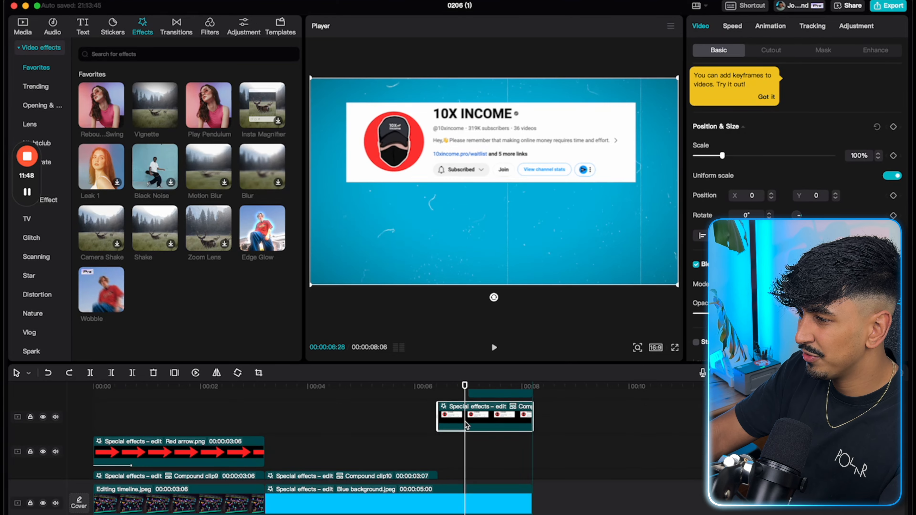
pyautogui.click(415, 437)
pyautogui.press('space')
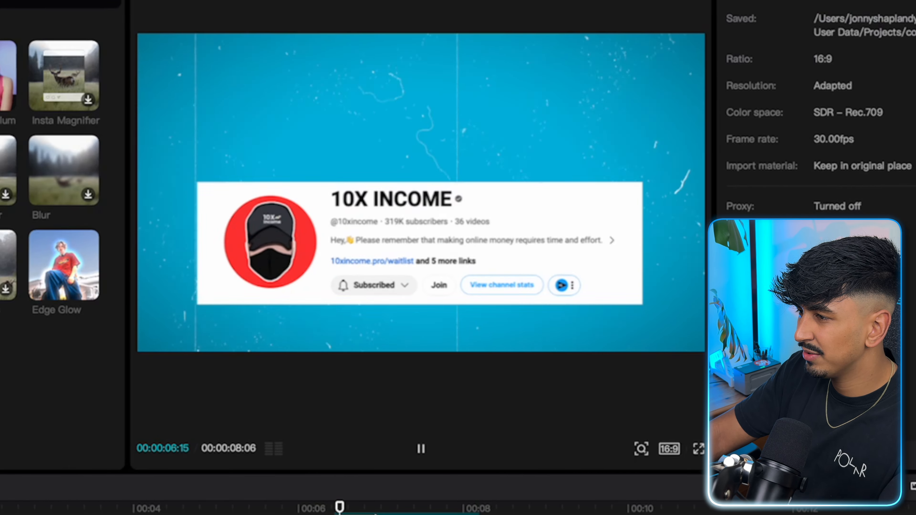
pyautogui.press('space')
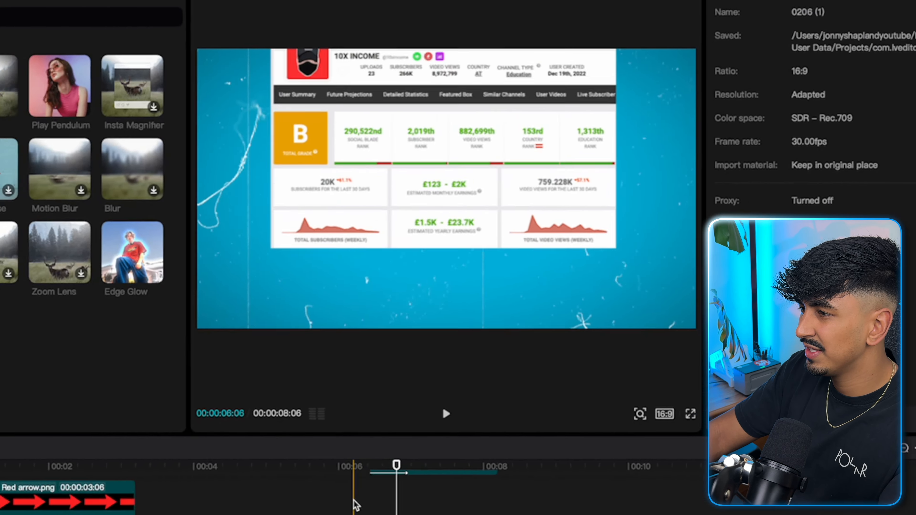
pyautogui.click(426, 412)
pyautogui.press('space')
pyautogui.press('space')
# Shift the channel banner clip slightly earlier so it overlaps the statistics clip's slide-out, and play the transition
pyautogui.scroll(2, 442, 423)
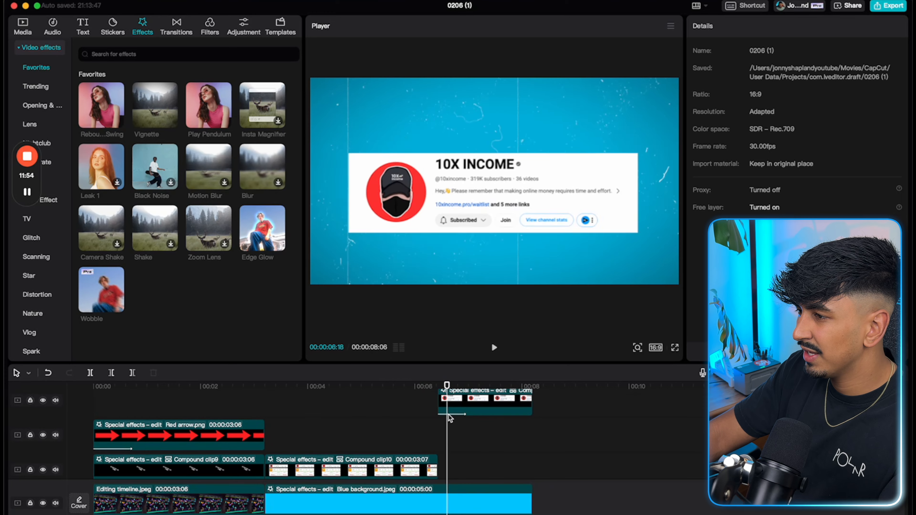
pyautogui.click(468, 411)
pyautogui.click(403, 419)
pyautogui.press('space')
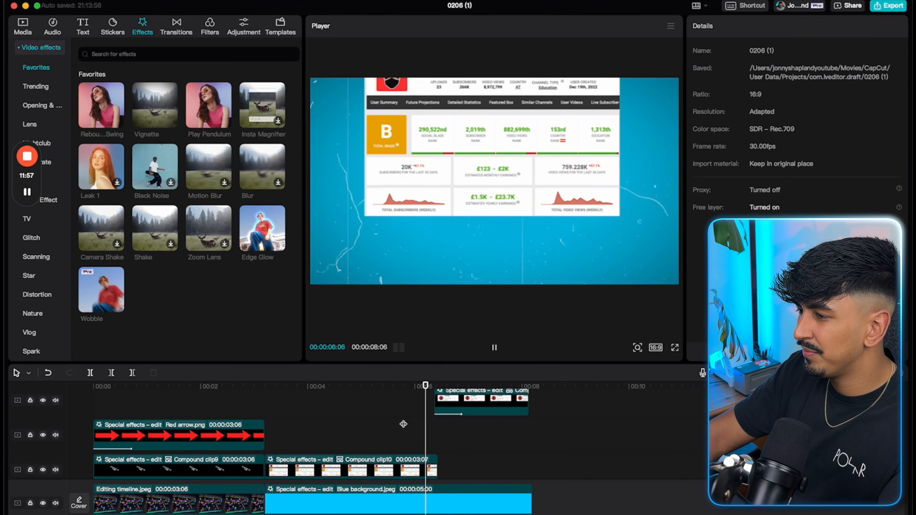
pyautogui.scroll(3, 407, 419)
pyautogui.press('space')
# Apply the Slide Up in animation to the view count and joined date clip and preview the sequence
pyautogui.click(502, 431)
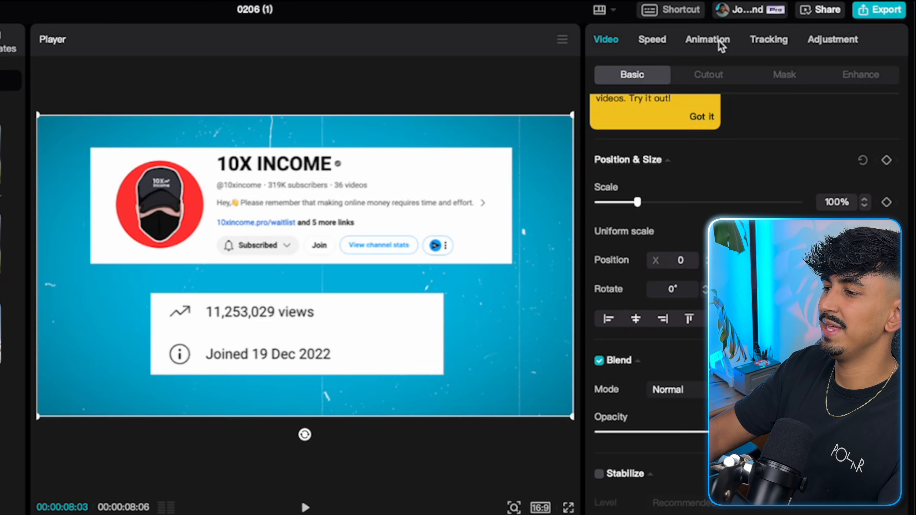
pyautogui.click(709, 40)
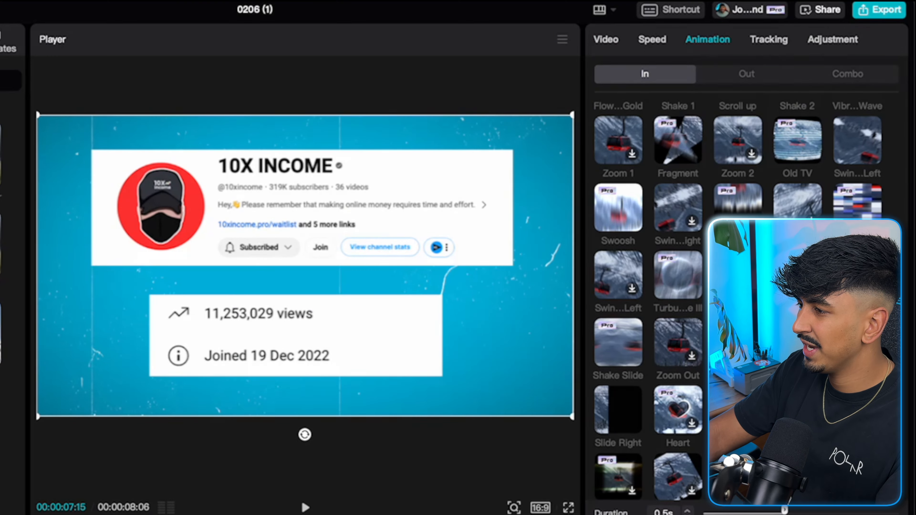
pyautogui.scroll(-2, 648, 324)
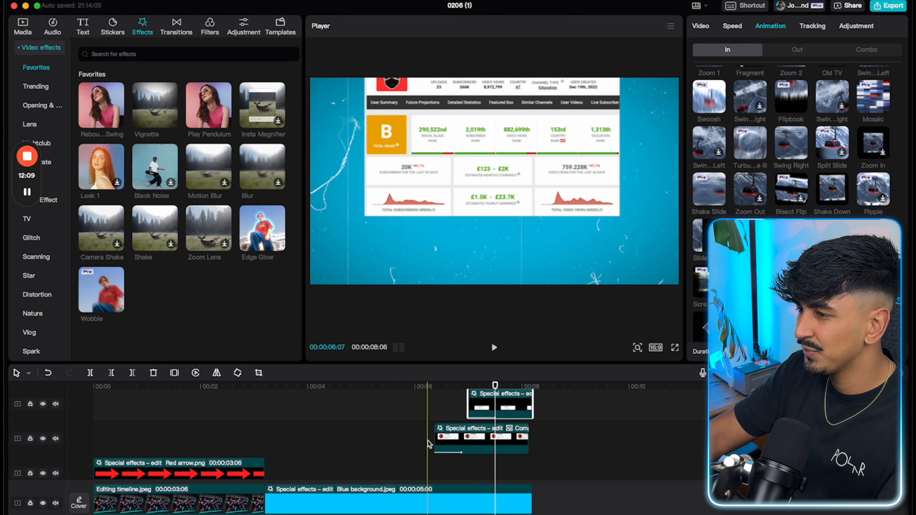
pyautogui.scroll(-4, 428, 444)
pyautogui.press('space')
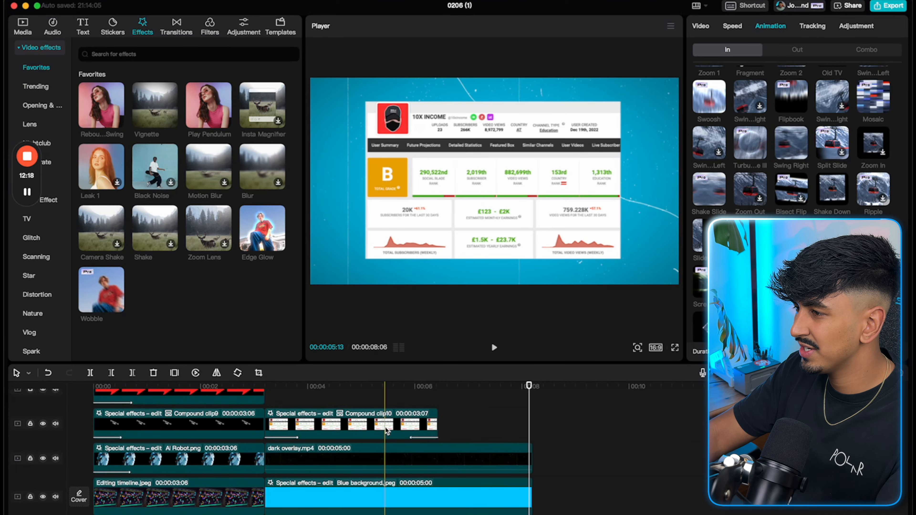
# Trim the end of the view count clip to match the channel banner clip's end, and preview both clips
pyautogui.scroll(3, 487, 423)
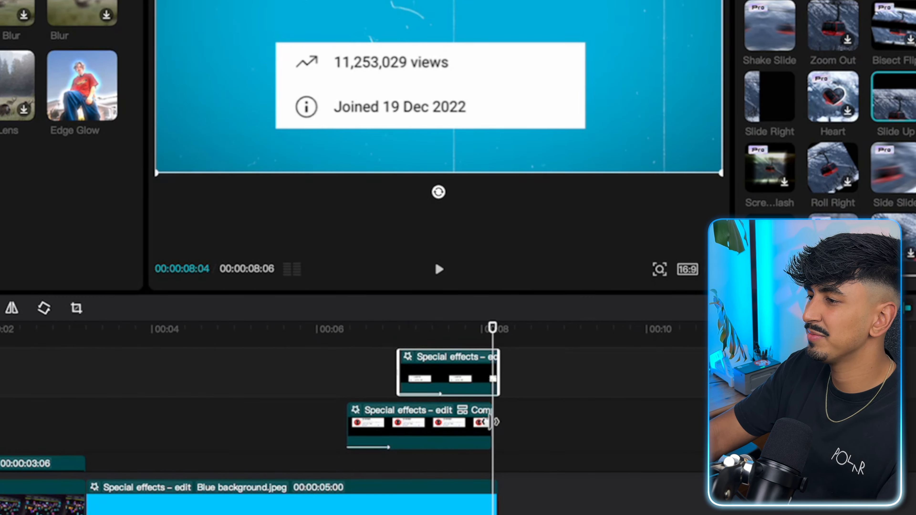
pyautogui.click(533, 434)
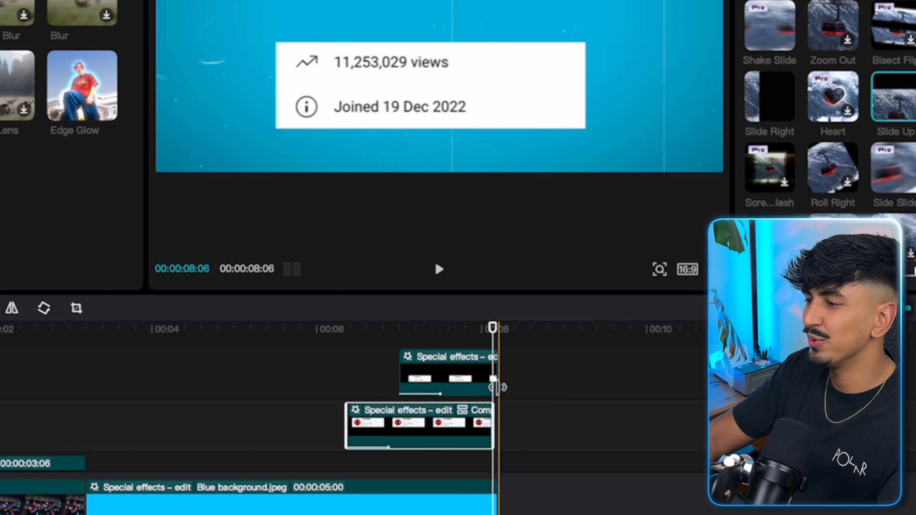
pyautogui.click(495, 386)
pyautogui.moveTo(495, 375); pyautogui.dragTo(492, 376)
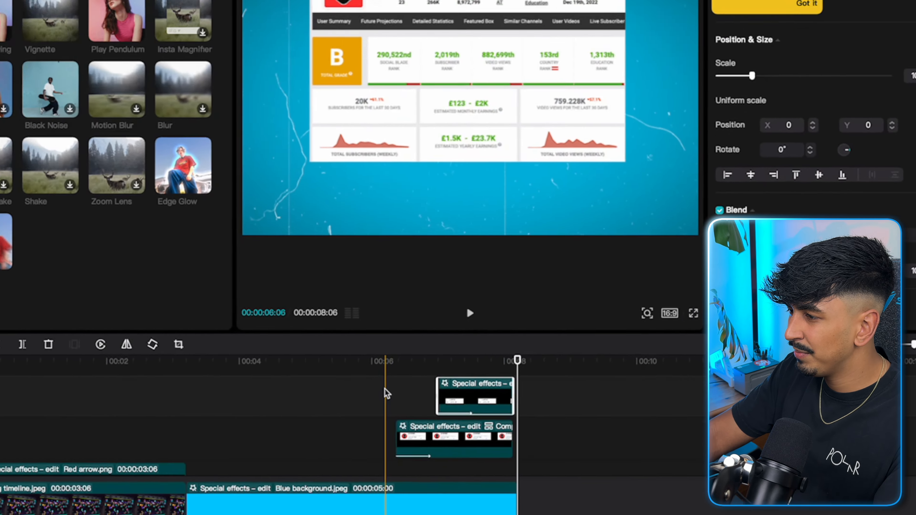
pyautogui.press('space')
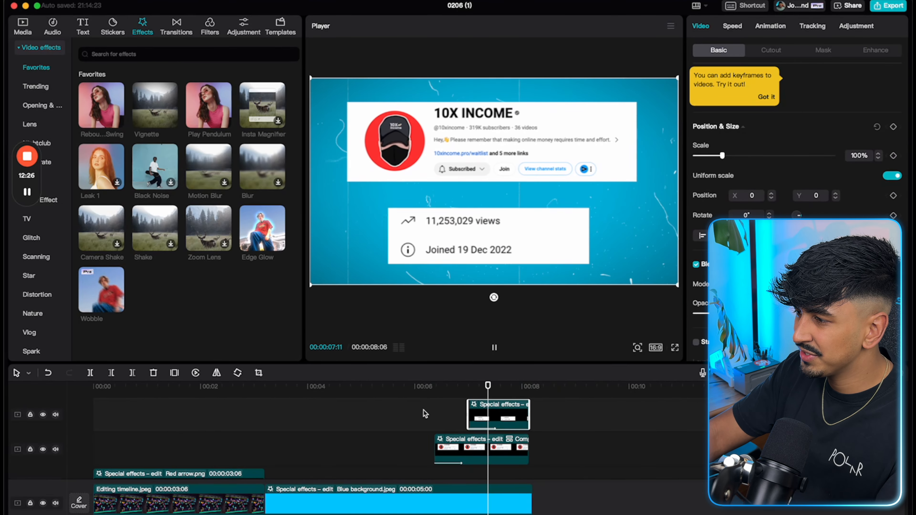
pyautogui.scroll(1, 426, 414)
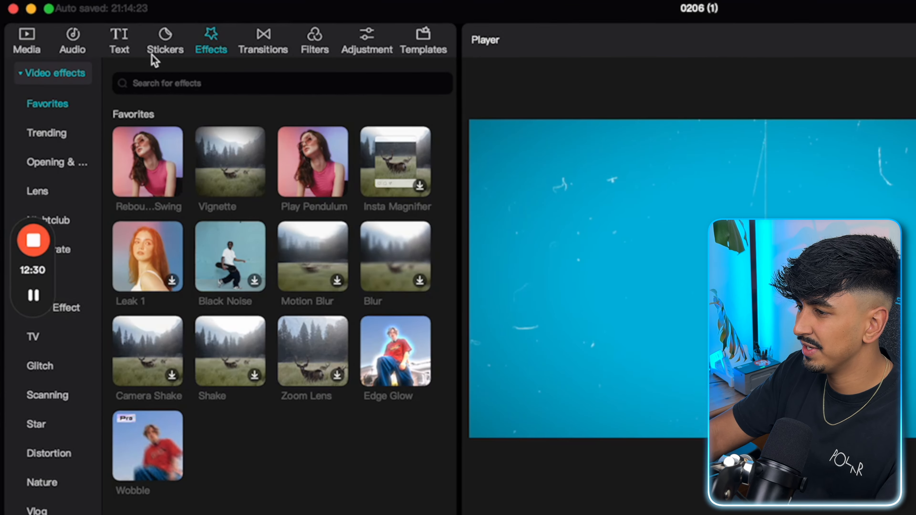
# Add a default text clip, place it above the start of the statistics clip, and enlarge the timeline area
pyautogui.click(82, 26)
pyautogui.click(171, 146)
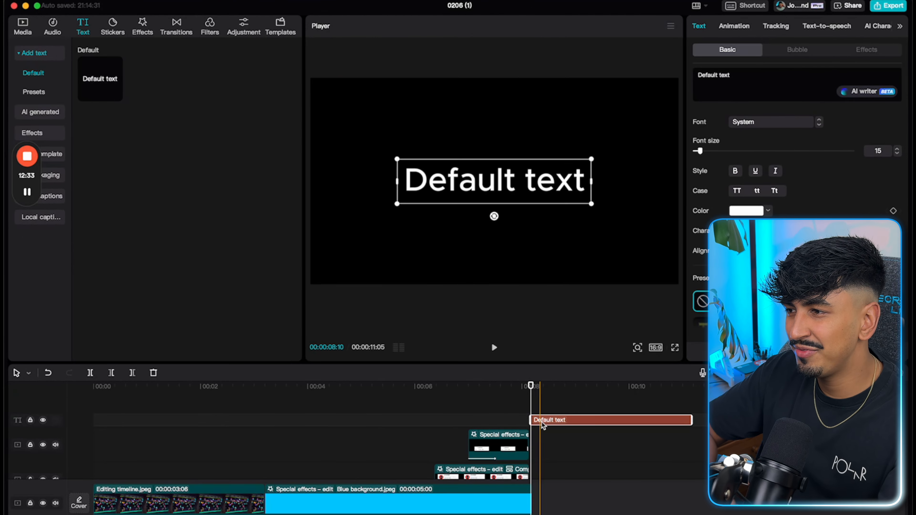
pyautogui.moveTo(543, 426); pyautogui.dragTo(281, 419)
pyautogui.scroll(-4, 282, 419)
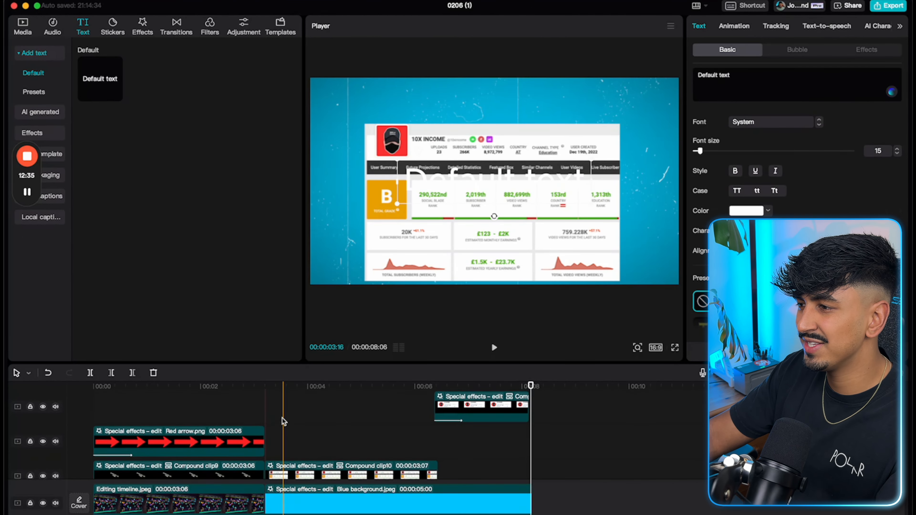
pyautogui.moveTo(326, 364); pyautogui.dragTo(288, 366)
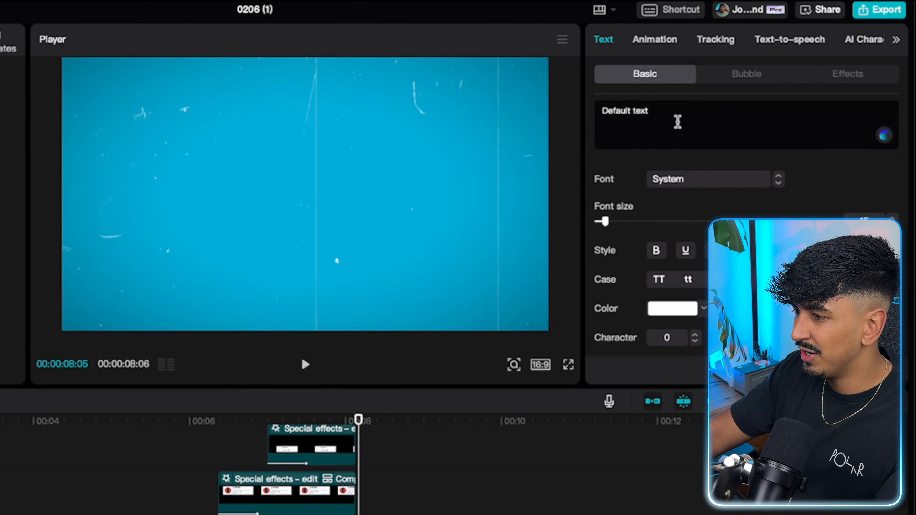
# Replace the default text with a row of dashes
pyautogui.moveTo(750, 83); pyautogui.dragTo(680, 80)
pyautogui.write('-------')
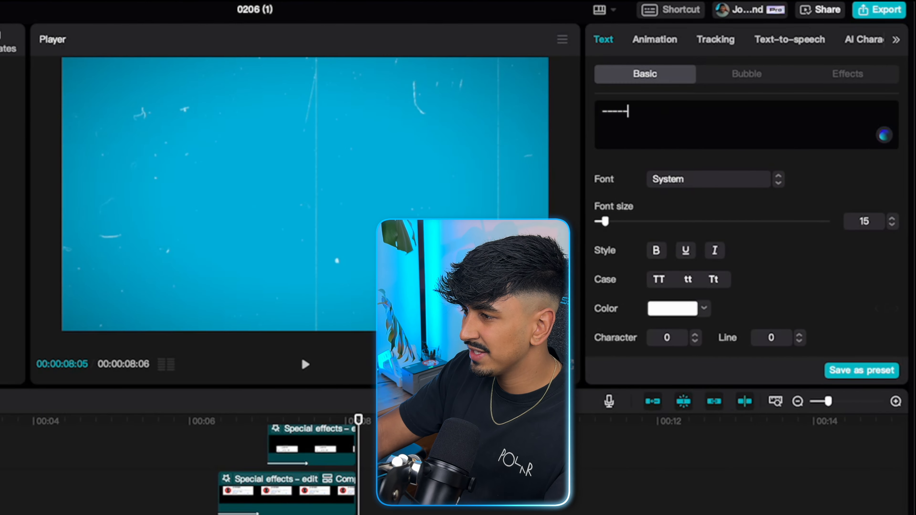
pyautogui.write('----------------')
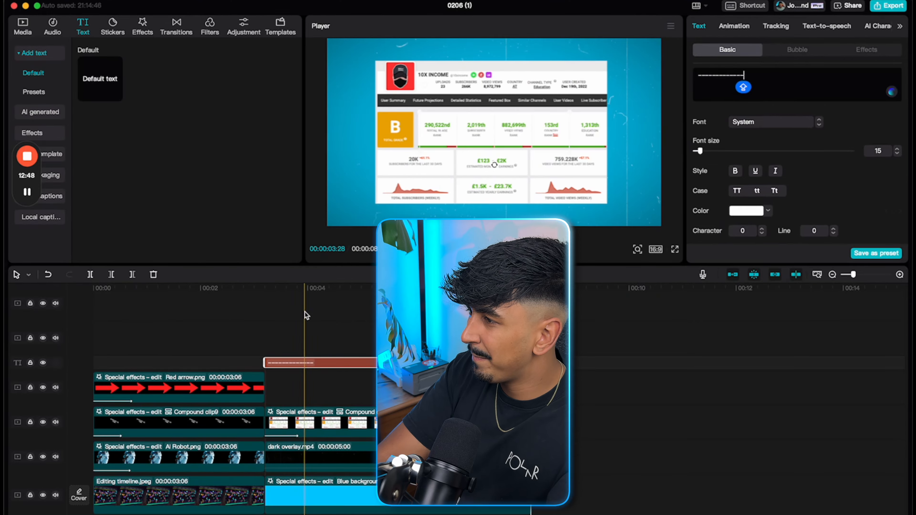
pyautogui.click(179, 381)
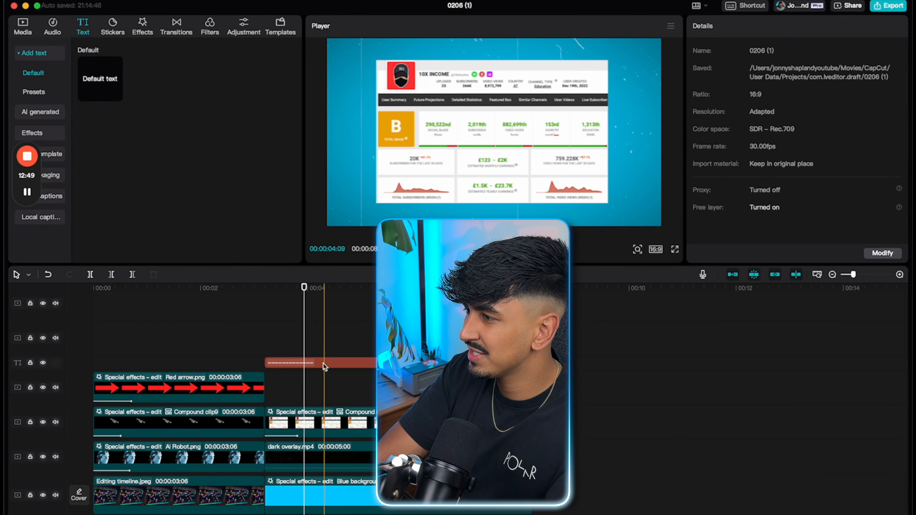
# Set the dashed text's font to Montserrat and make it bold
pyautogui.click(201, 438)
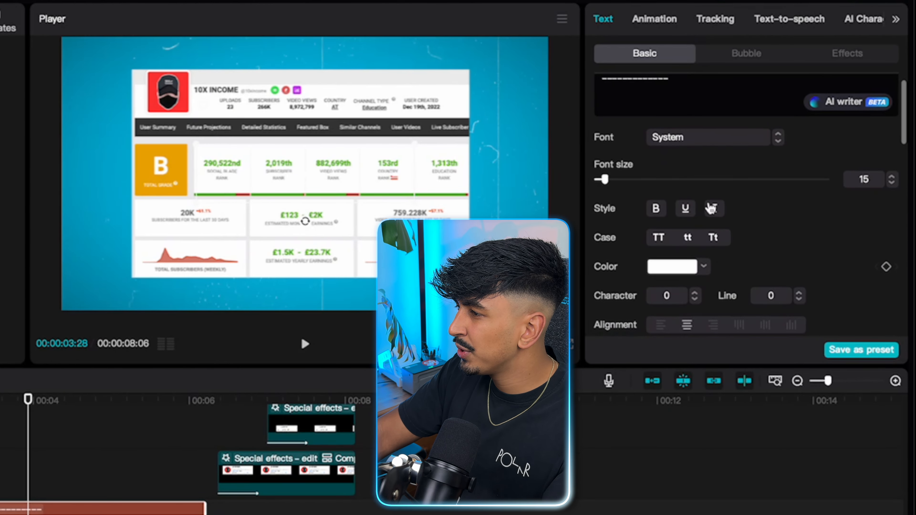
pyautogui.click(709, 138)
pyautogui.click(715, 228)
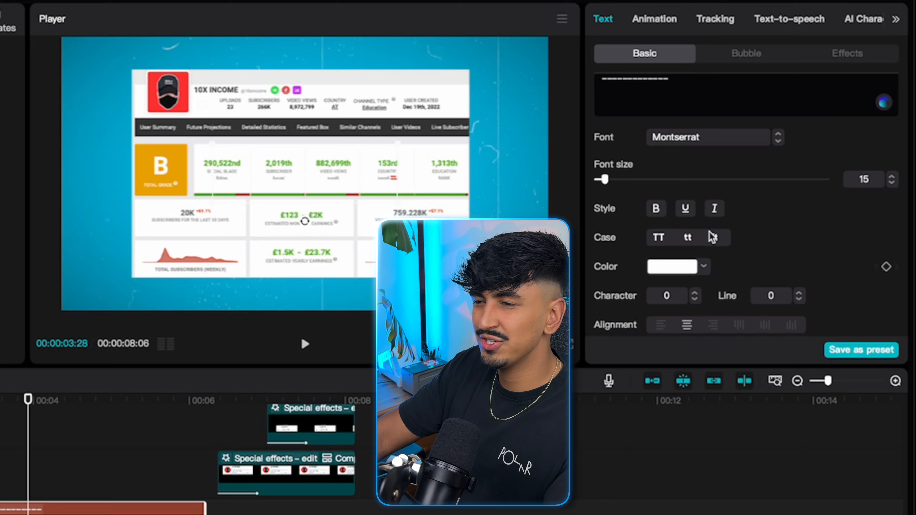
# Change the dashed text's color to yellow, hex FFF800
pyautogui.click(703, 267)
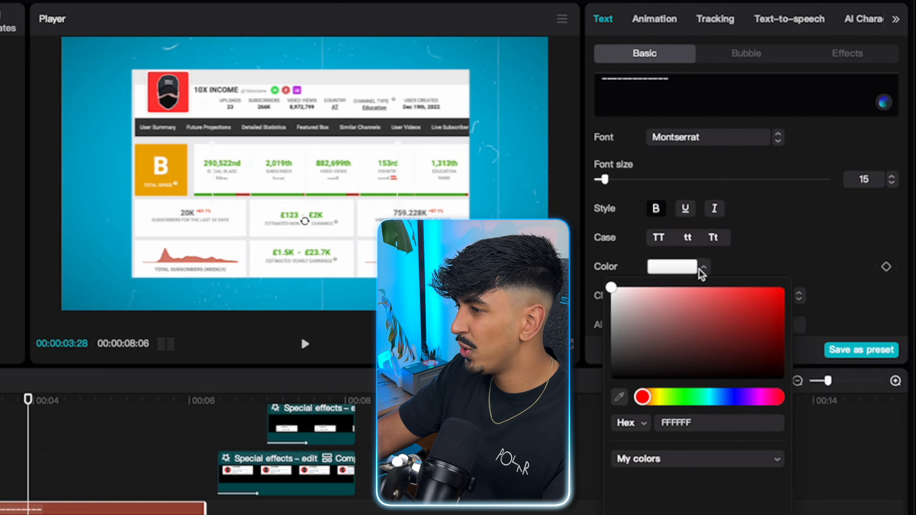
pyautogui.click(657, 399)
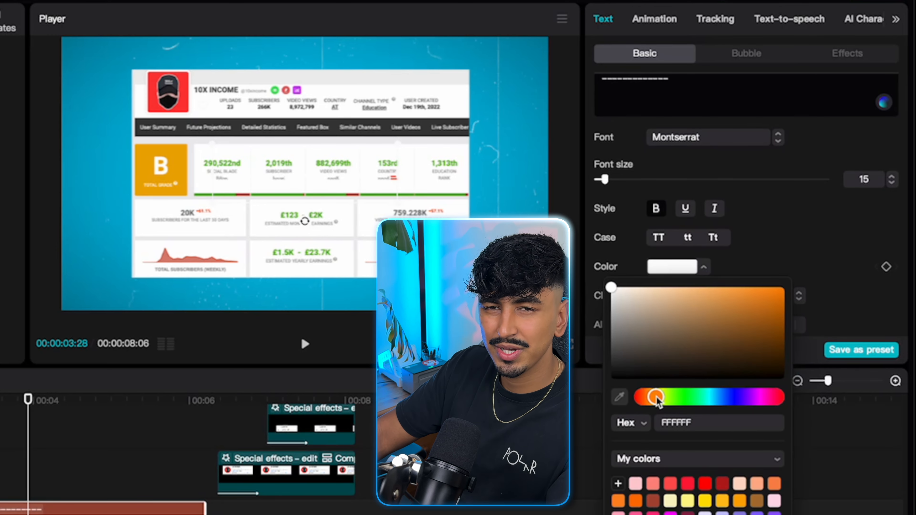
pyautogui.moveTo(663, 398); pyautogui.dragTo(673, 402)
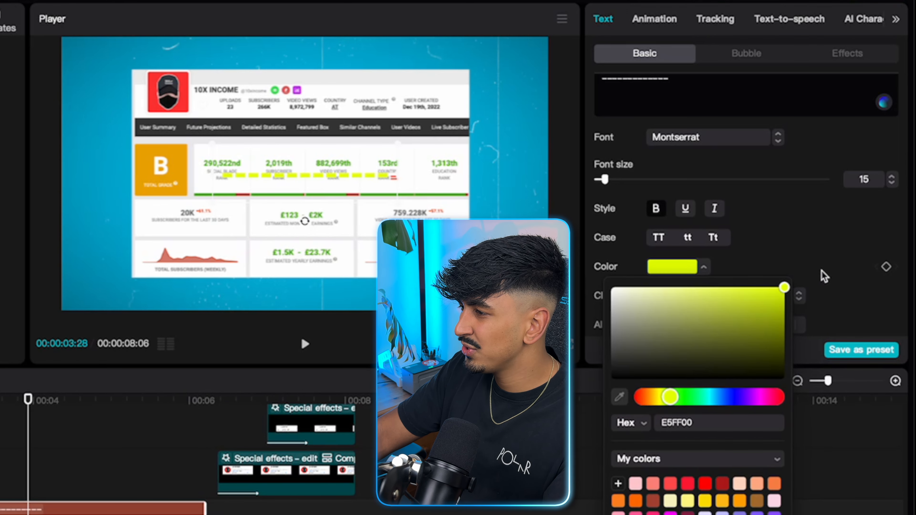
pyautogui.moveTo(673, 400); pyautogui.dragTo(668, 402)
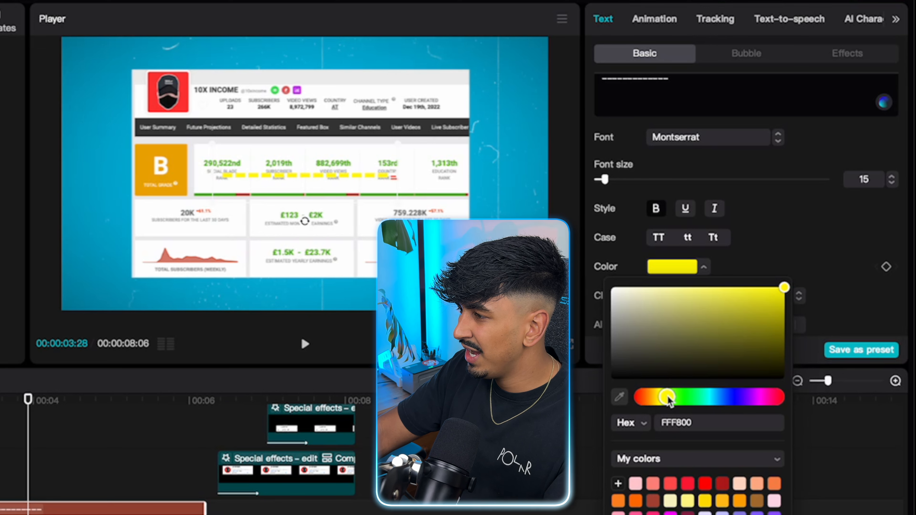
pyautogui.click(800, 243)
# Set the dashed text's character spacing to -4 so the dashes merge into a solid bar
pyautogui.scroll(-3, 699, 227)
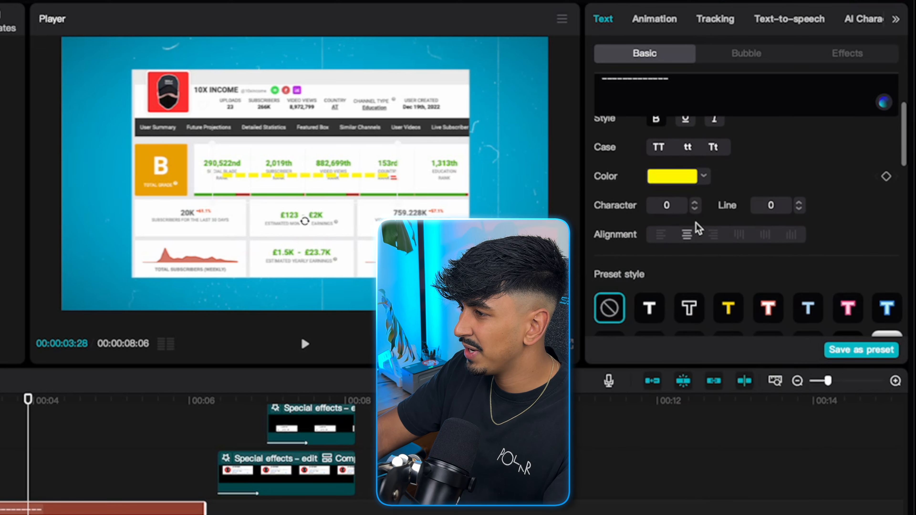
pyautogui.click(696, 209)
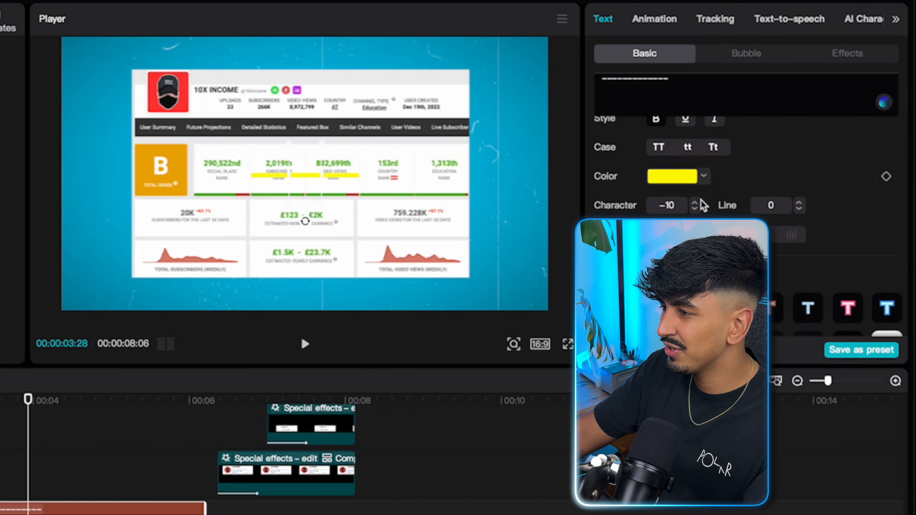
pyautogui.click(697, 203)
pyautogui.click(697, 203)
pyautogui.click(697, 203)
pyautogui.click(697, 203)
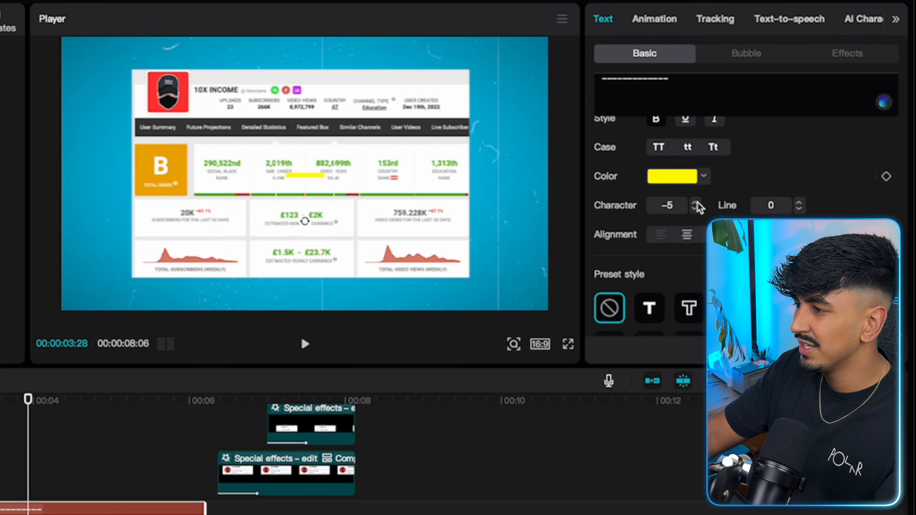
pyautogui.click(696, 203)
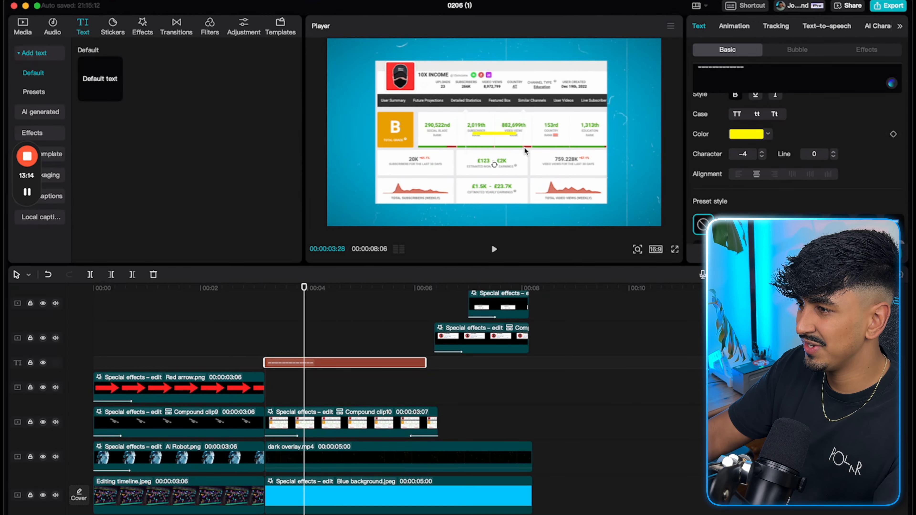
# Enlarge the yellow bar to font size 39 and place it across the estimated monthly earnings row of the statistics screenshot
pyautogui.moveTo(525, 152); pyautogui.dragTo(524, 168)
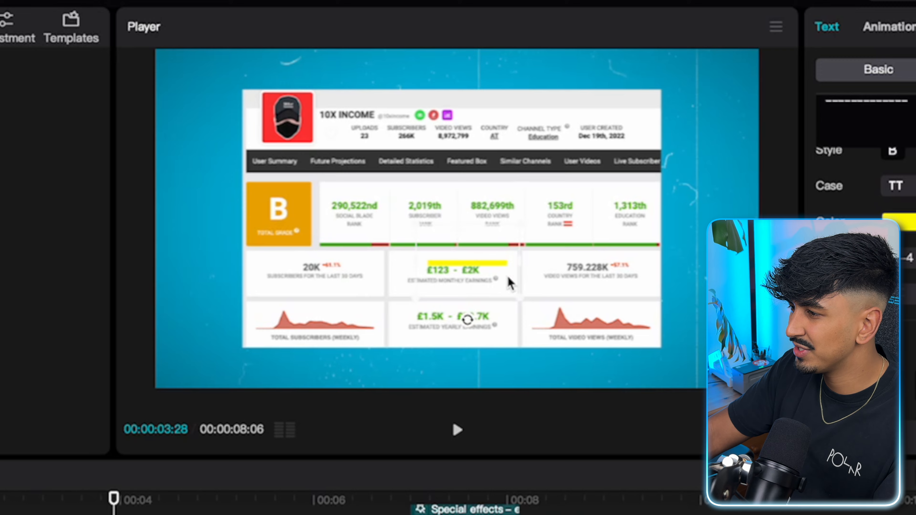
pyautogui.moveTo(511, 283); pyautogui.dragTo(482, 347)
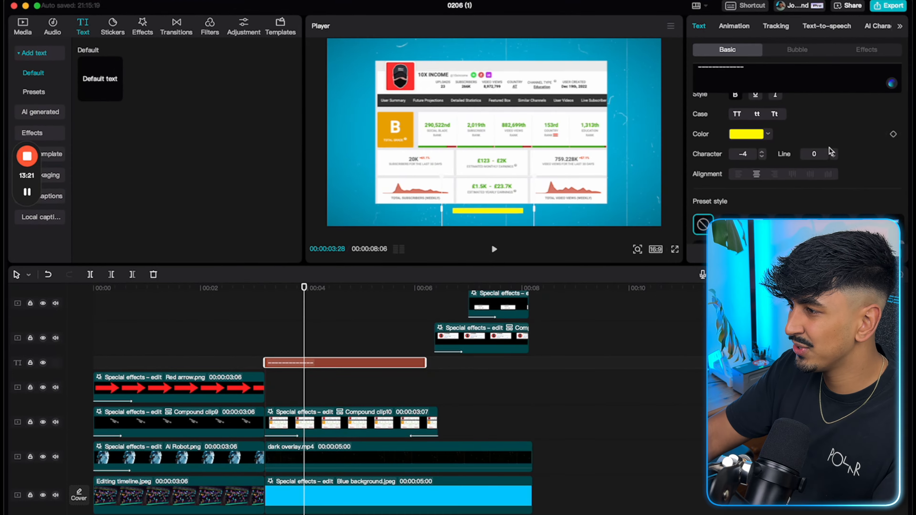
pyautogui.scroll(1, 710, 133)
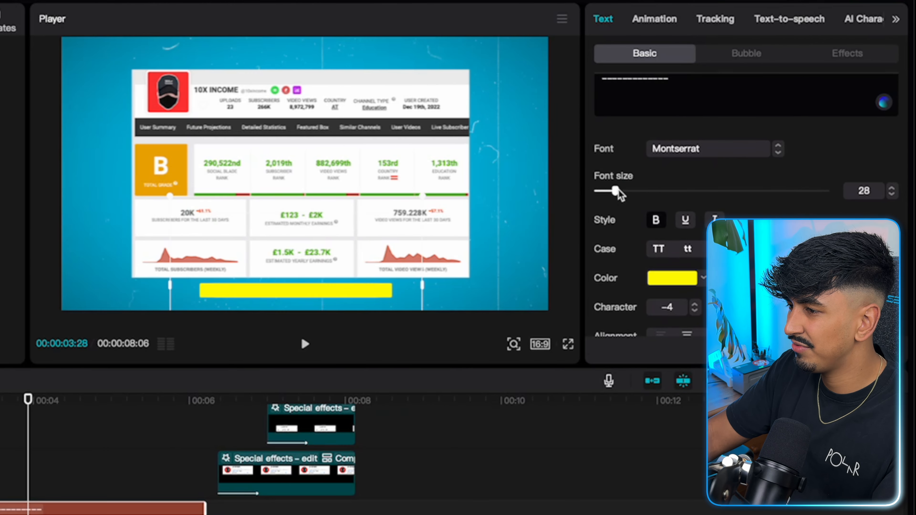
pyautogui.moveTo(618, 191); pyautogui.dragTo(626, 190)
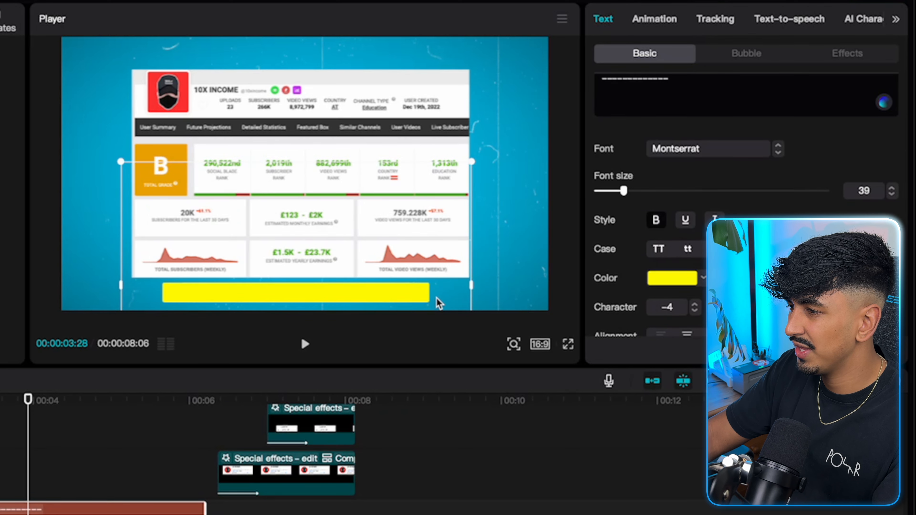
pyautogui.moveTo(437, 298); pyautogui.dragTo(451, 230)
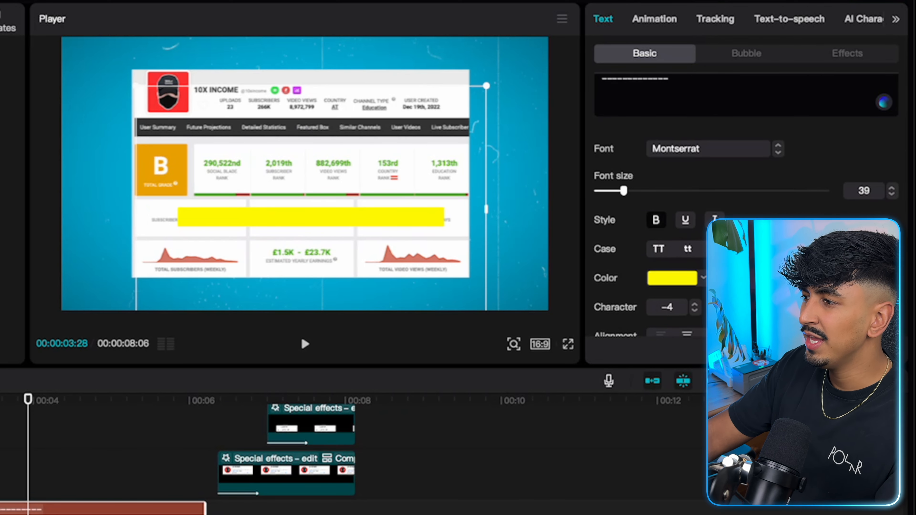
# Convert the yellow bar's text clip into a compound clip
pyautogui.scroll(1, 709, 206)
pyautogui.scroll(-10, 684, 304)
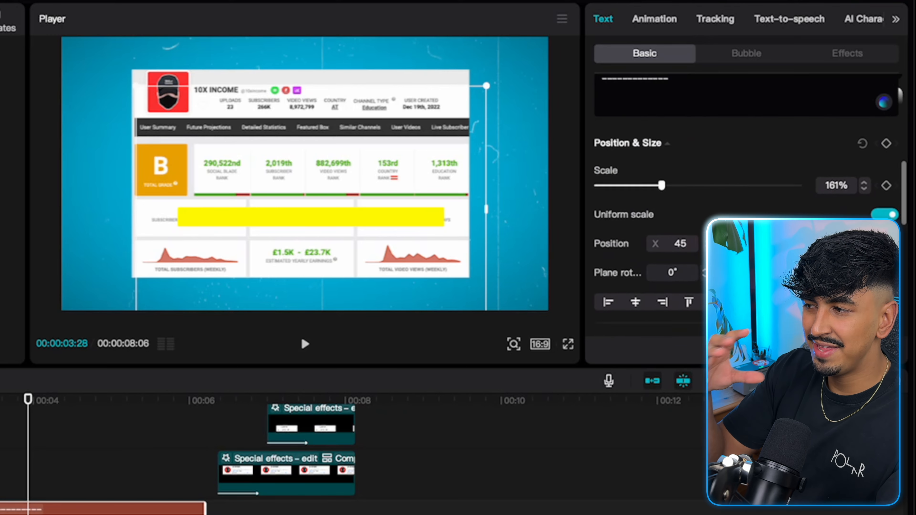
pyautogui.scroll(-4, 684, 305)
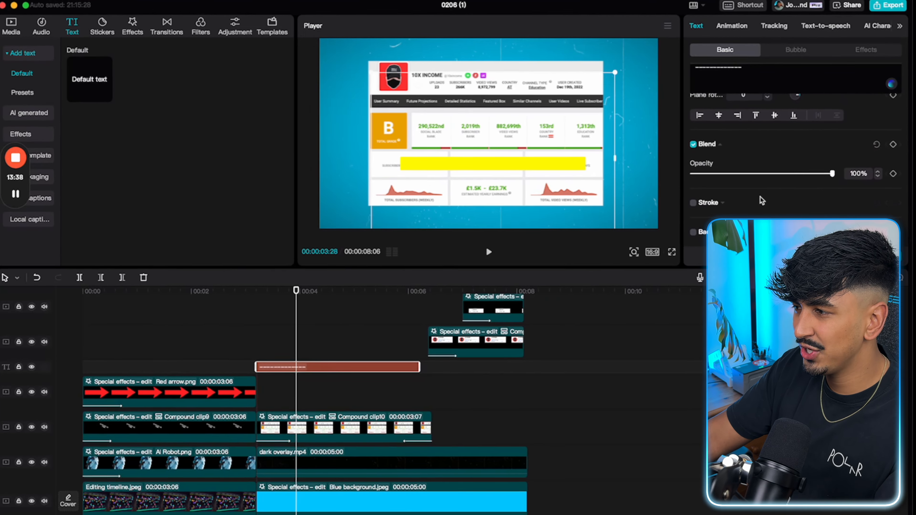
pyautogui.scroll(-2, 737, 255)
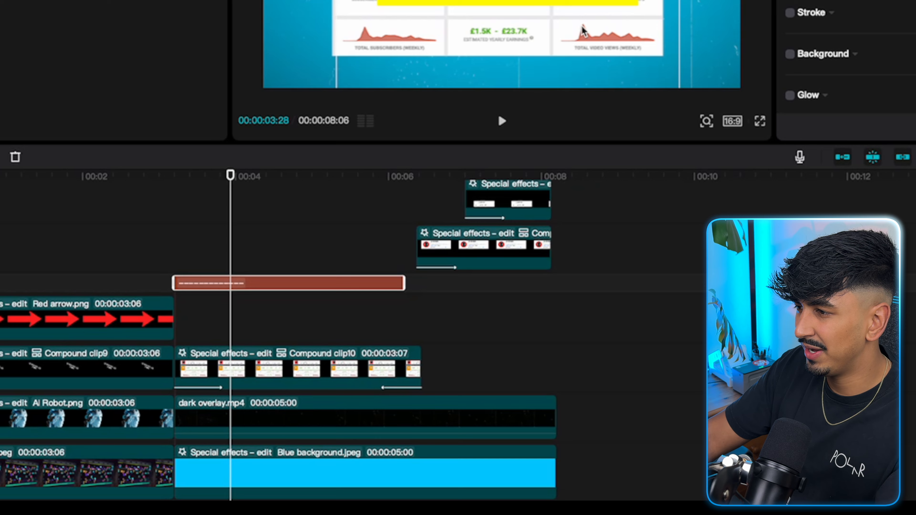
pyautogui.rightClick(211, 281)
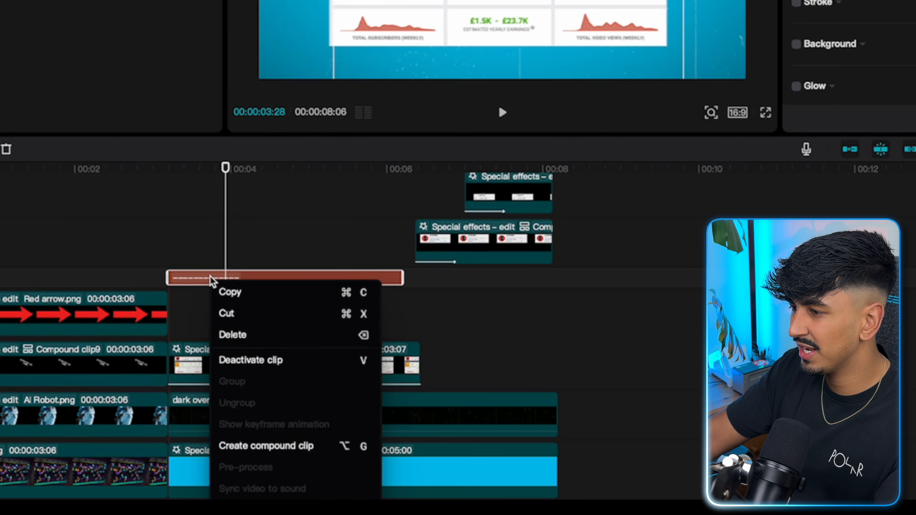
pyautogui.click(255, 451)
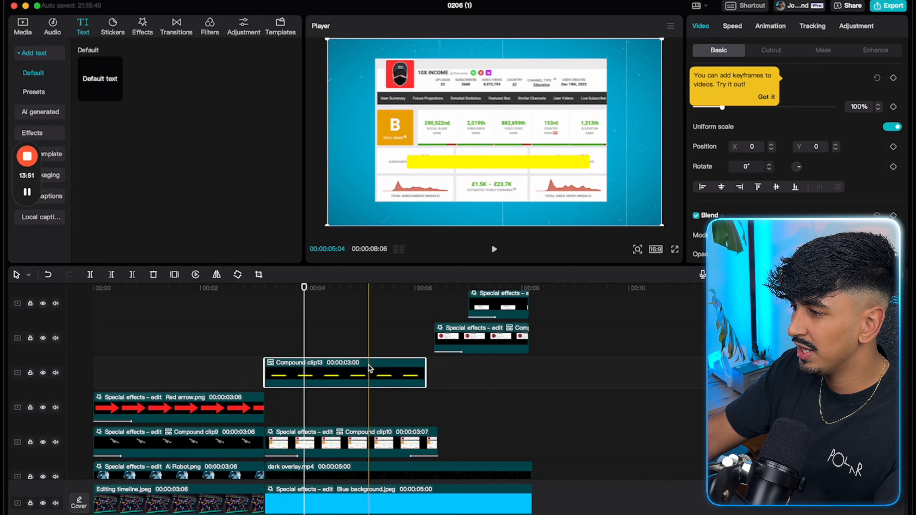
# Try the Overlay blend mode on the yellow bar's compound clip, and settle on Color burn
pyautogui.moveTo(337, 310); pyautogui.dragTo(350, 313)
pyautogui.moveTo(371, 369); pyautogui.dragTo(375, 369)
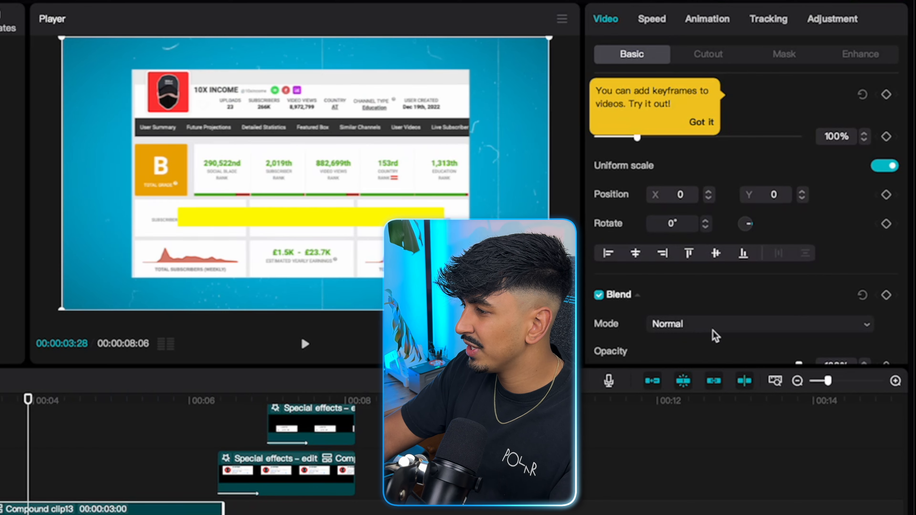
pyautogui.click(714, 326)
pyautogui.click(716, 503)
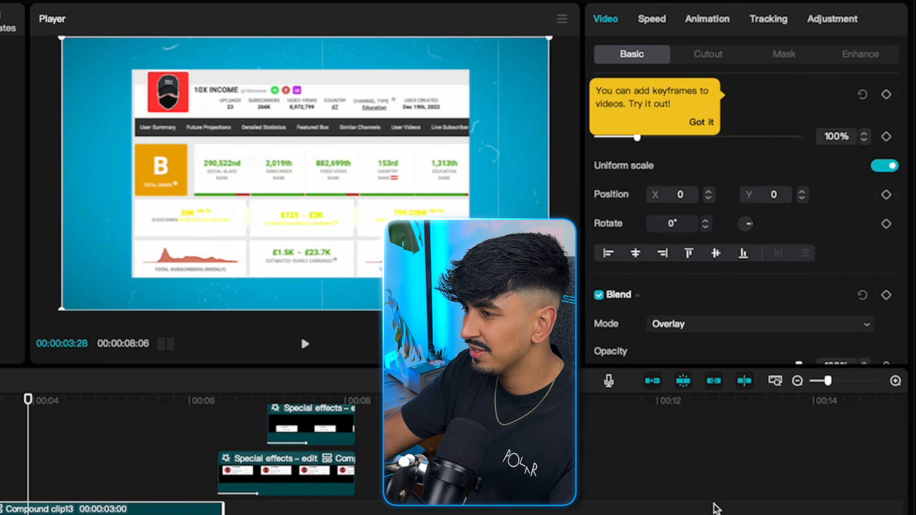
pyautogui.click(710, 325)
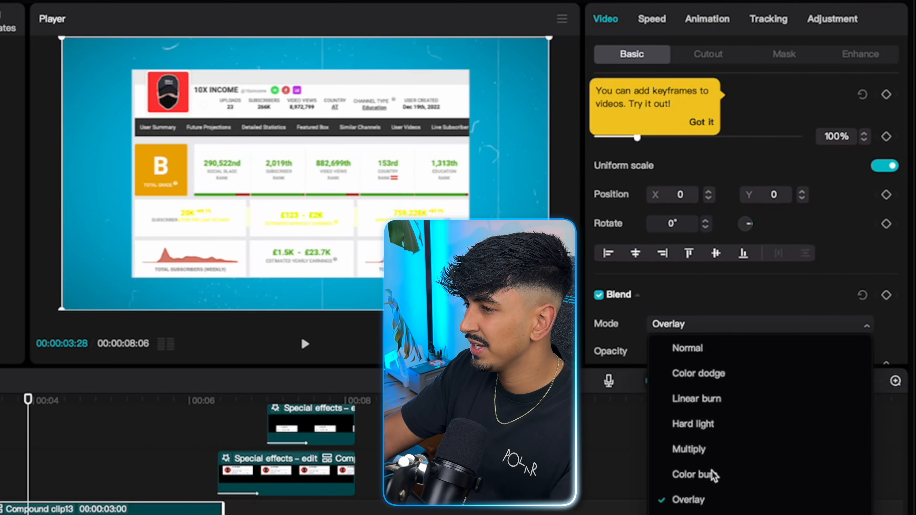
pyautogui.click(713, 475)
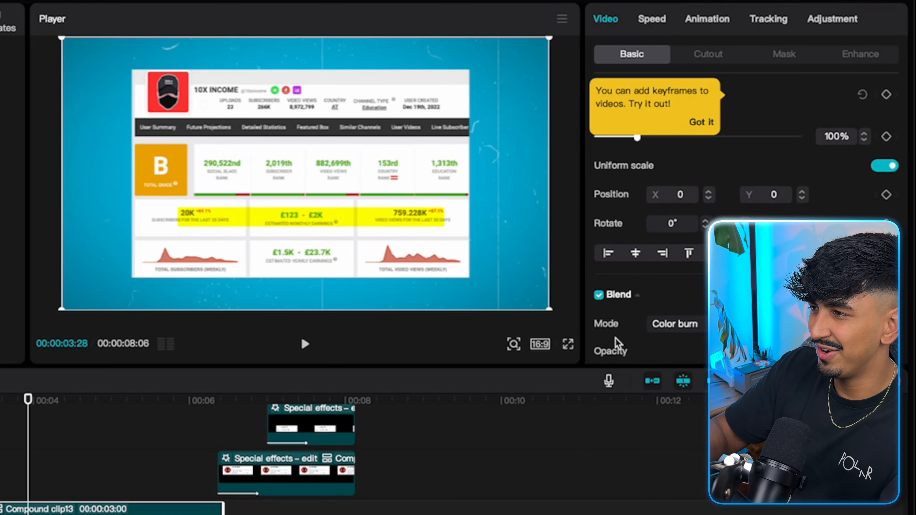
# Shift the yellow highlight clip to start at about 00:00:03:27, after the statistics screenshot has slid in, previewing the timing
pyautogui.click(49, 450)
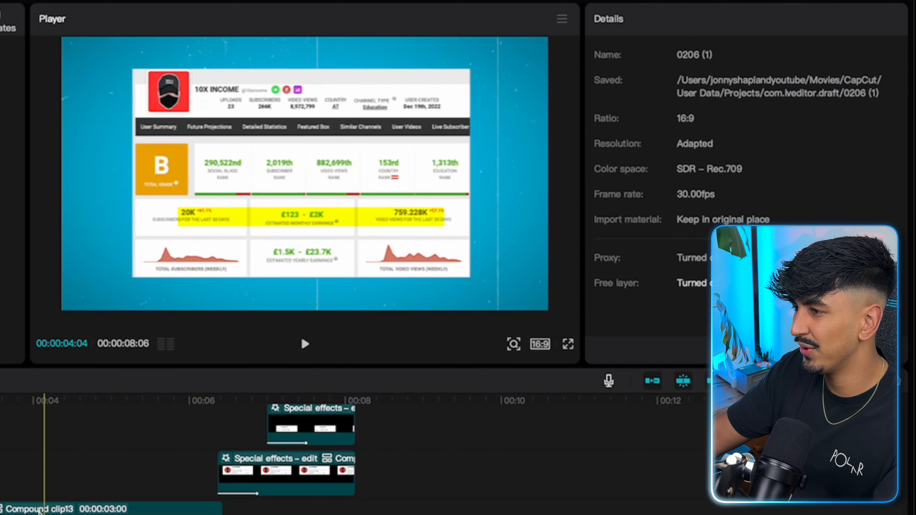
pyautogui.moveTo(14, 511); pyautogui.dragTo(38, 511)
pyautogui.click(1, 452)
pyautogui.press('space')
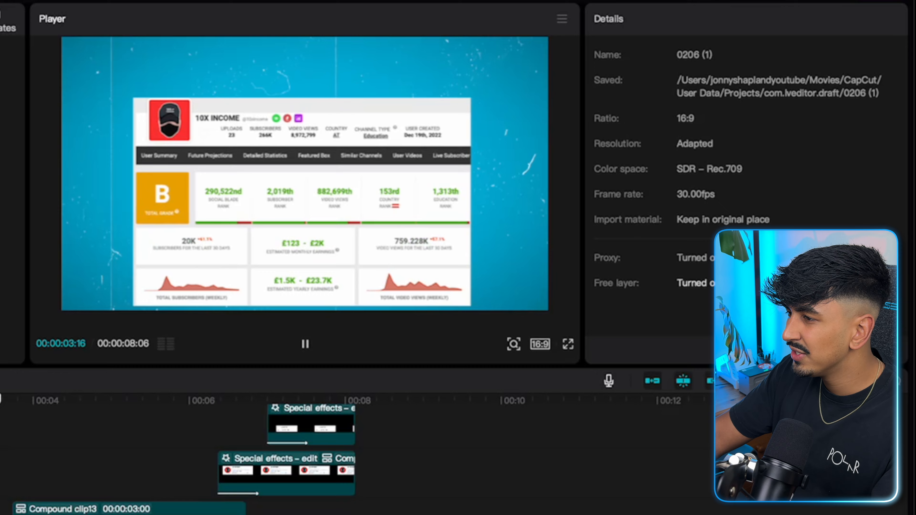
pyautogui.press('space')
pyautogui.click(42, 511)
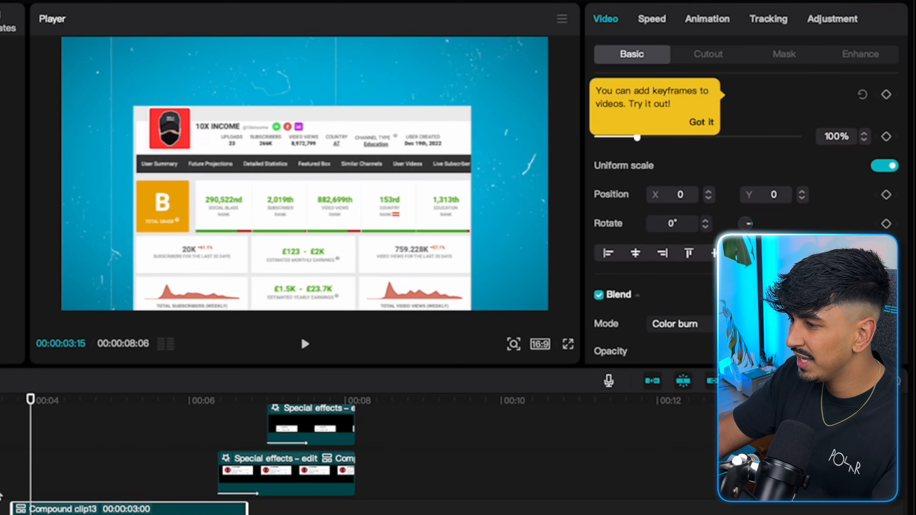
pyautogui.click(273, 355)
pyautogui.press('space')
pyautogui.press('space')
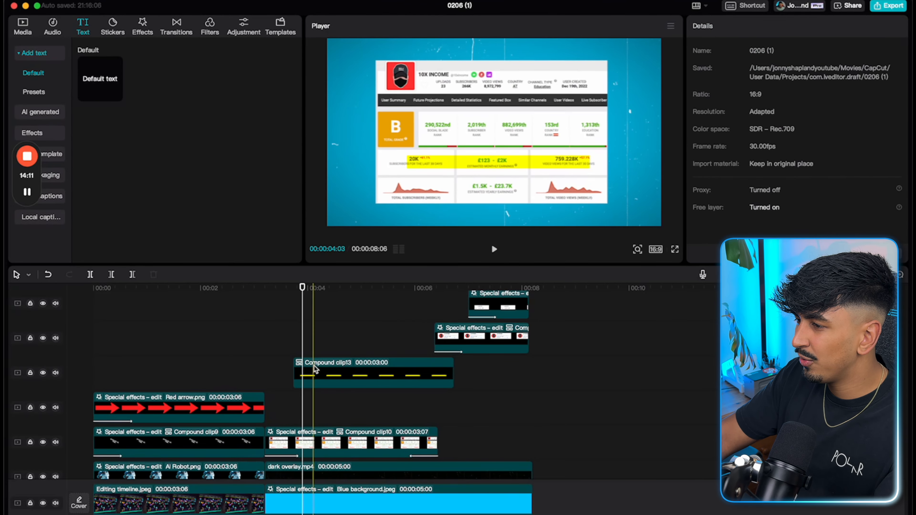
pyautogui.moveTo(316, 368); pyautogui.dragTo(318, 374)
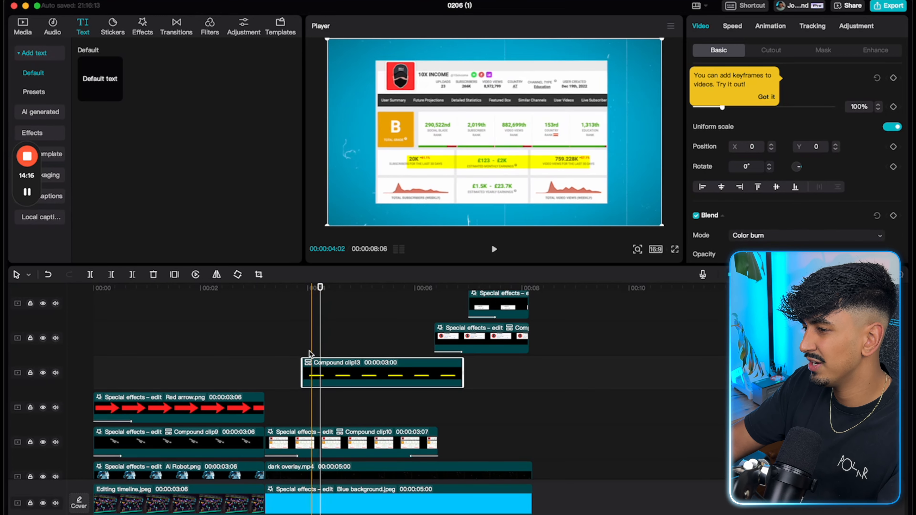
# Add a Horizontal mask to the highlight clip, rotated to -90° and positioned at X -20, Y -244
pyautogui.click(303, 354)
pyautogui.click(323, 366)
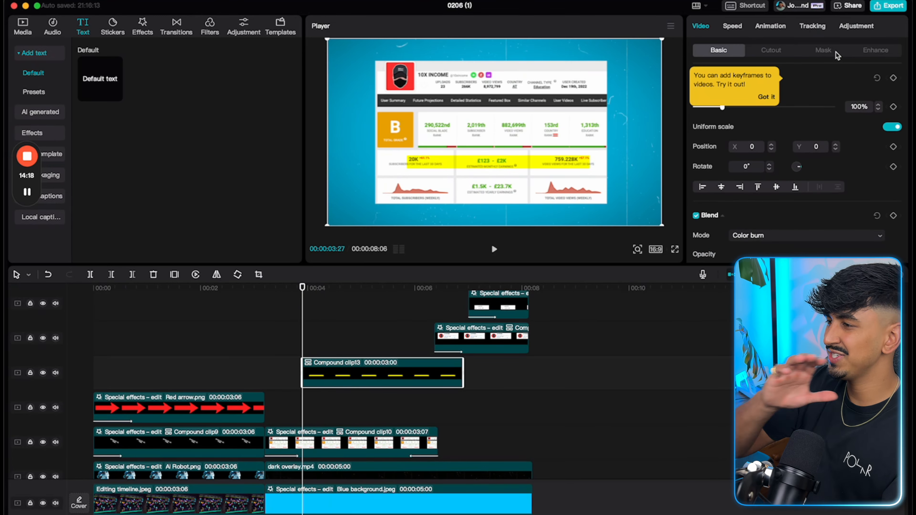
pyautogui.click(829, 52)
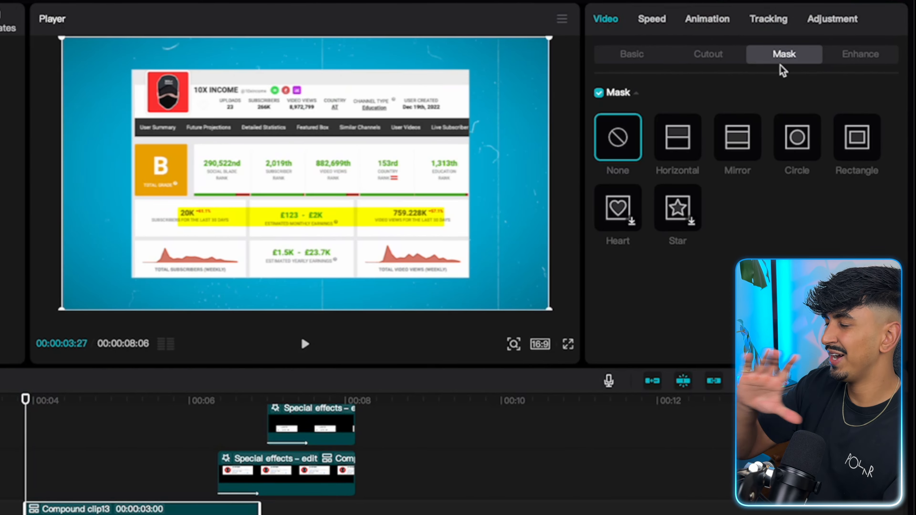
pyautogui.click(678, 144)
pyautogui.moveTo(323, 173); pyautogui.dragTo(320, 229)
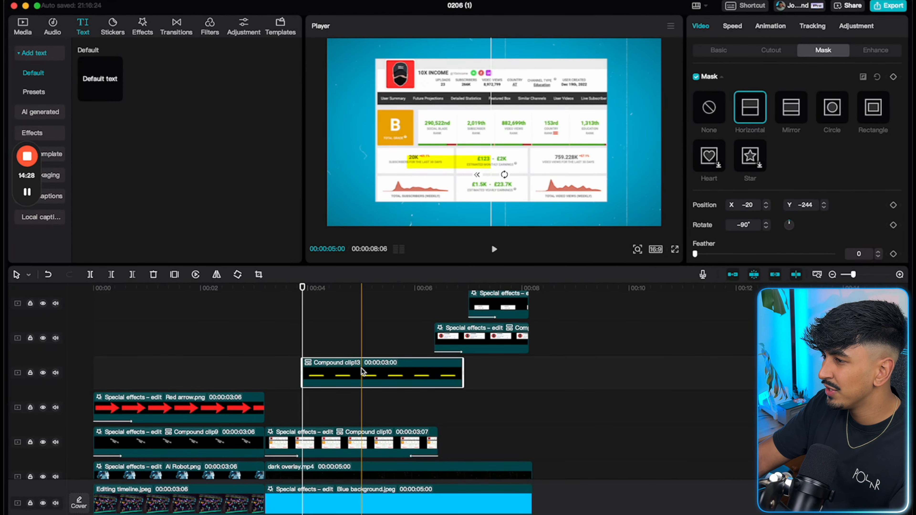
# Move the highlight clip up over the 10X INCOME channel name at Y 999, and keyframe its mask position at X -447, Y -257
pyautogui.click(733, 54)
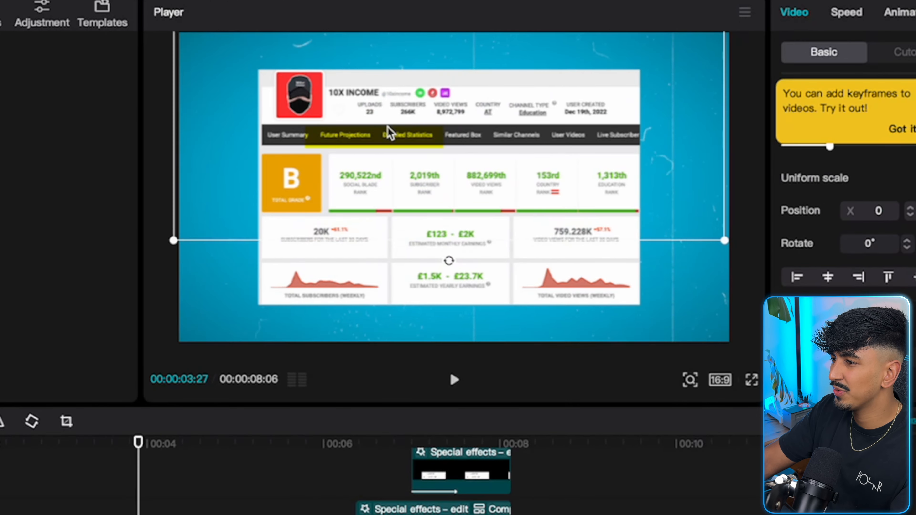
pyautogui.moveTo(388, 134); pyautogui.dragTo(394, 88)
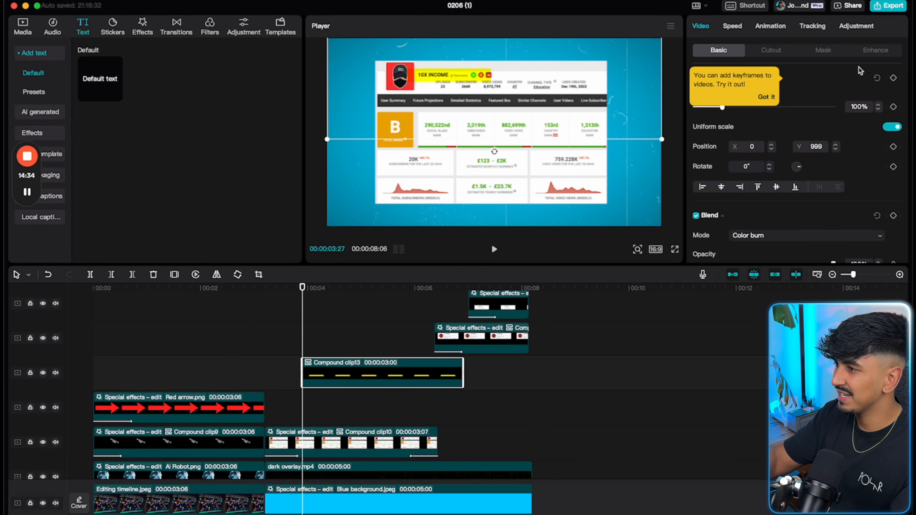
pyautogui.click(827, 51)
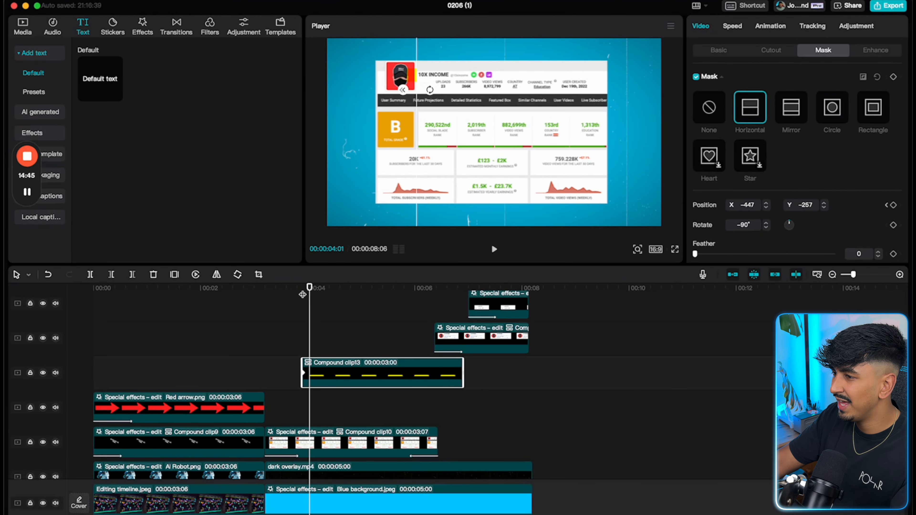
# Add a mask position keyframe one frame further on at X -154, Y -276 with feather 1, and preview the wipe
pyautogui.press('Right')
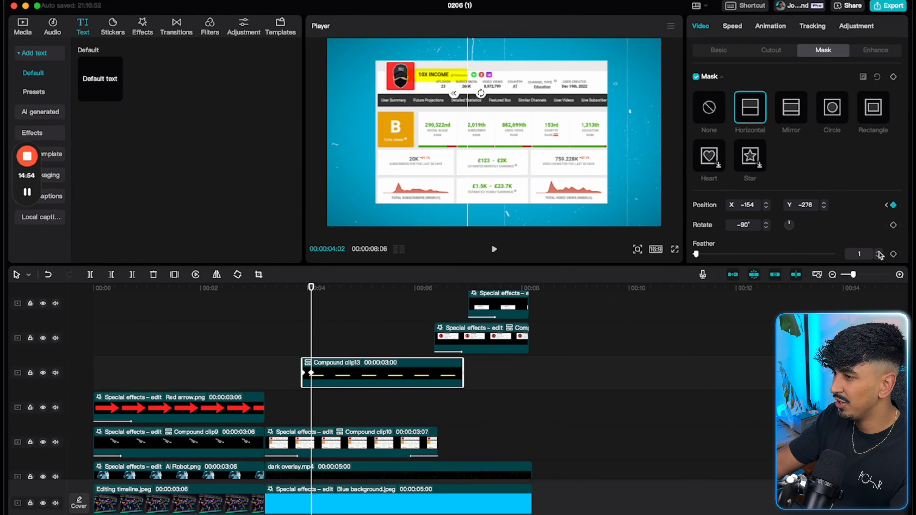
pyautogui.click(273, 350)
pyautogui.press('space')
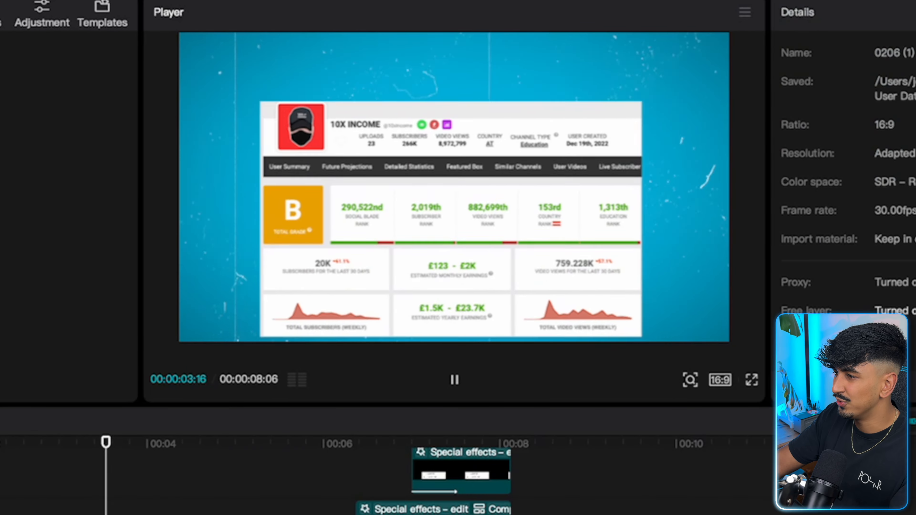
pyautogui.click(455, 380)
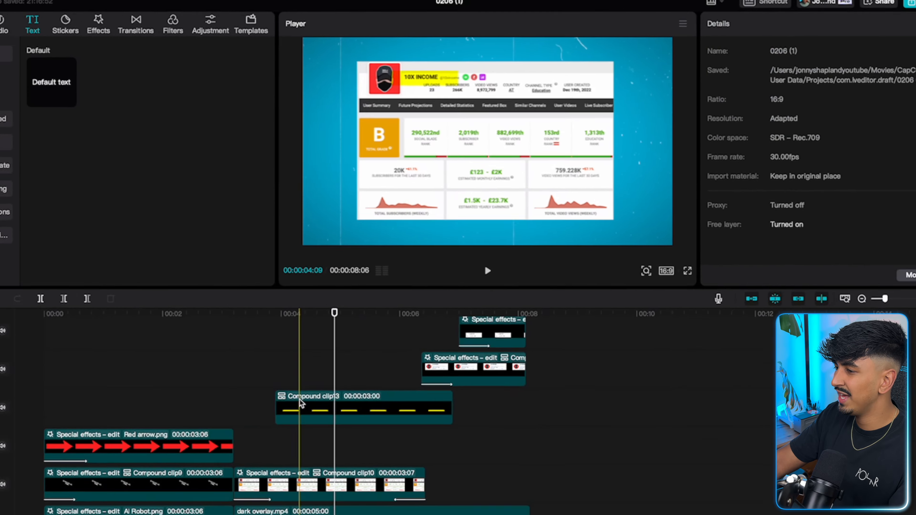
# Replace the highlight's ending mask keyframe with one at 00:00:04:12, positioned at X -139, Y -260 with feather 2, and preview the slower wipe
pyautogui.click(299, 399)
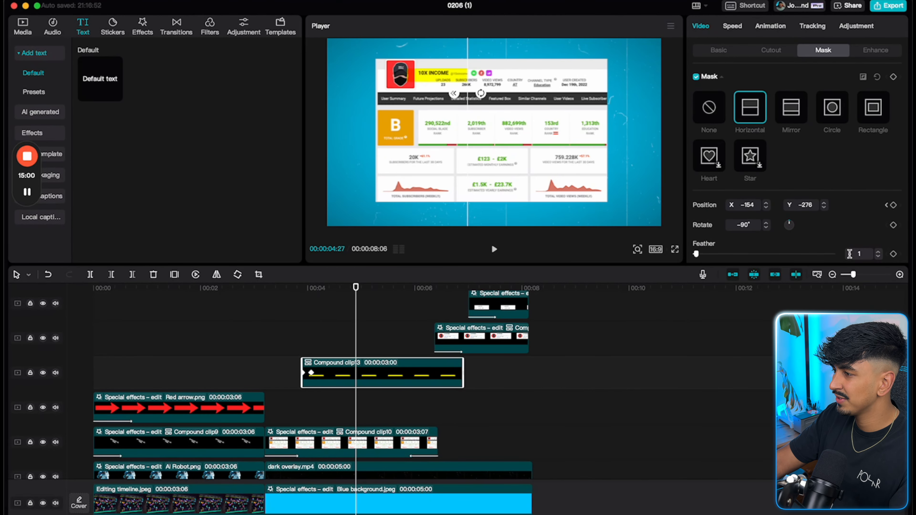
pyautogui.click(887, 205)
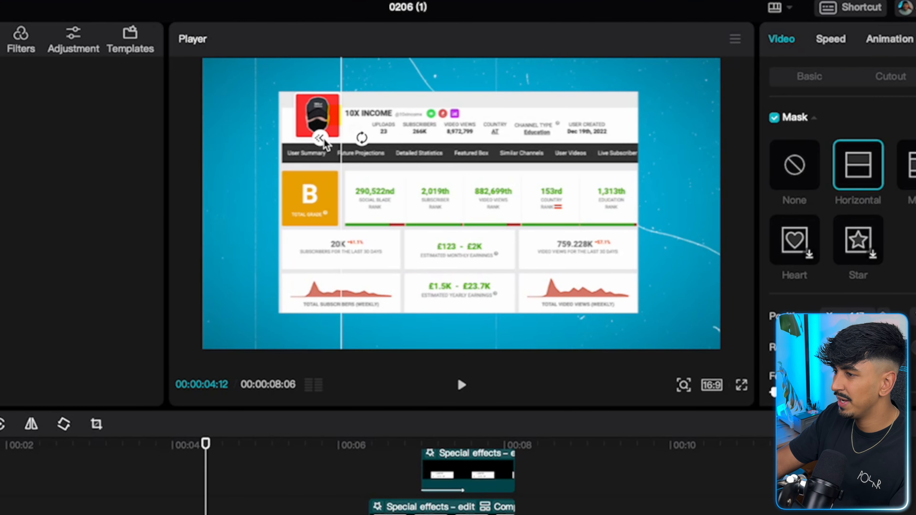
pyautogui.moveTo(350, 144); pyautogui.dragTo(427, 146)
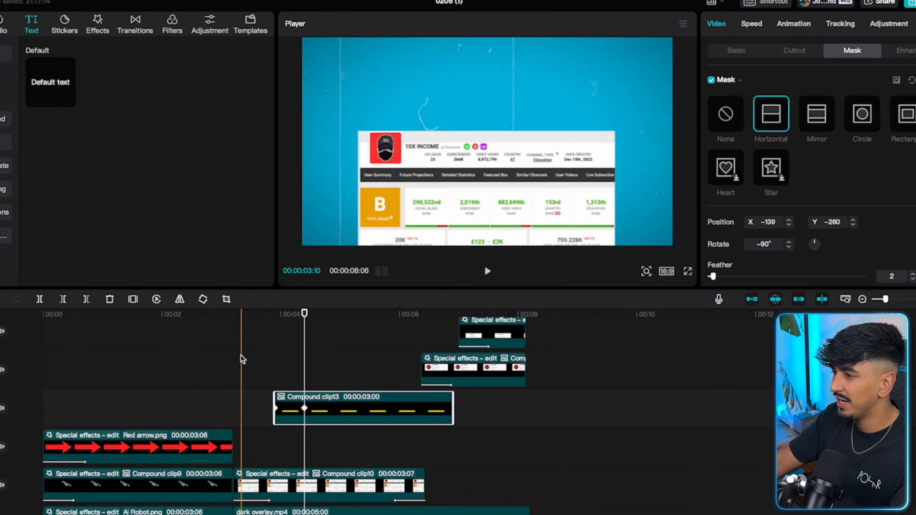
pyautogui.click(263, 329)
pyautogui.press('space')
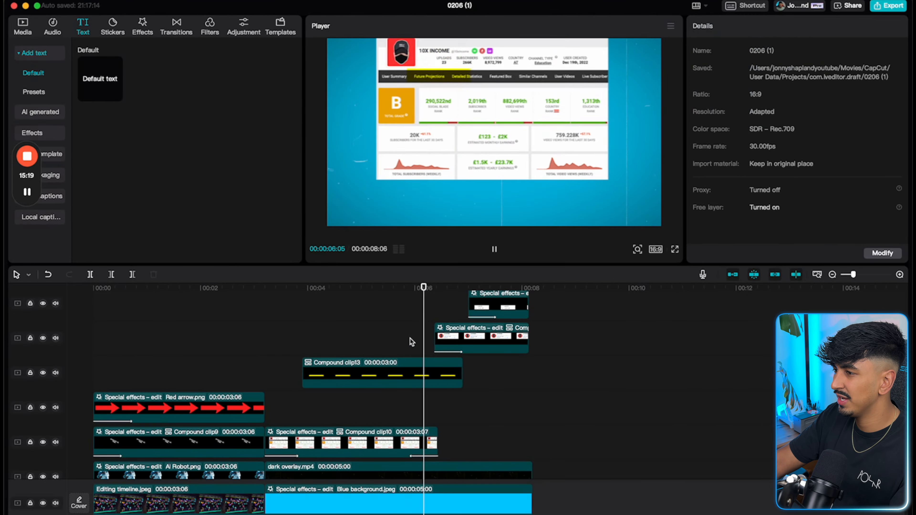
pyautogui.press('space')
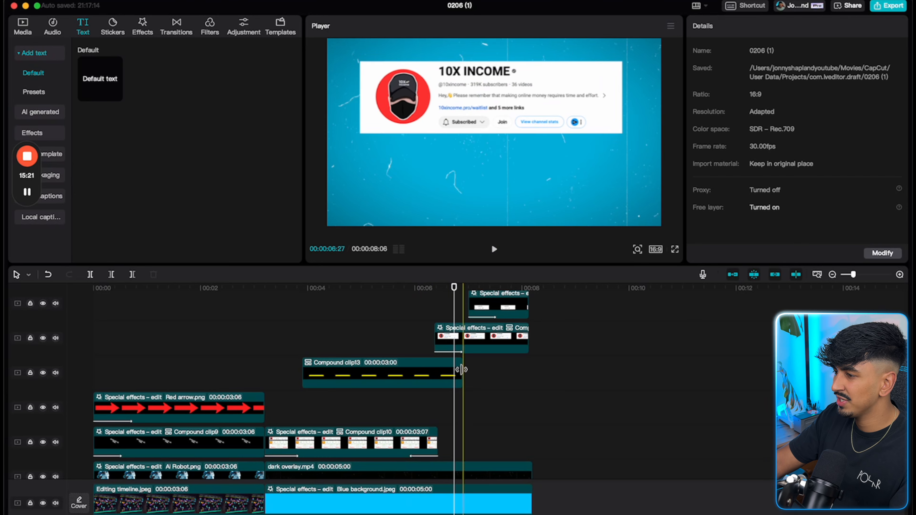
# Trim the highlight clip to 00:00:01:29 and set its ending mask keyframe to X -214, Y -275, checking the wipe in playback
pyautogui.moveTo(462, 370); pyautogui.dragTo(408, 371)
pyautogui.press('space')
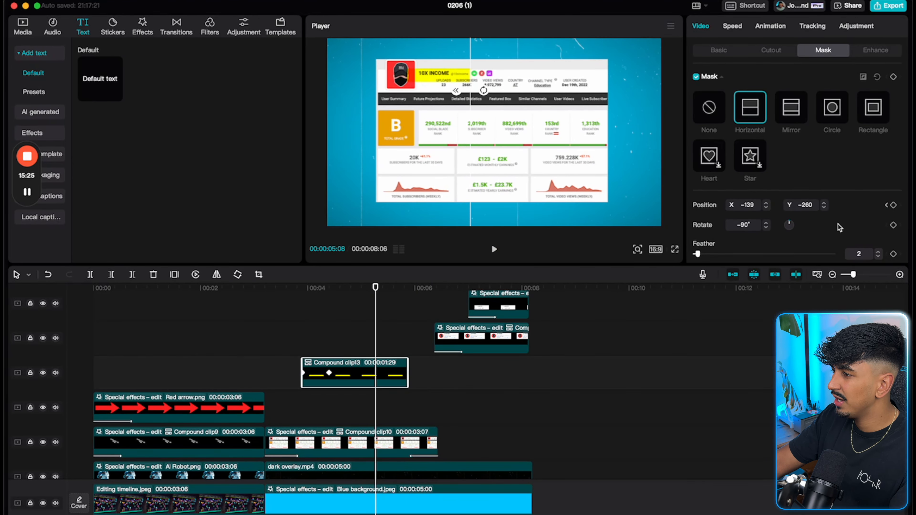
pyautogui.click(886, 207)
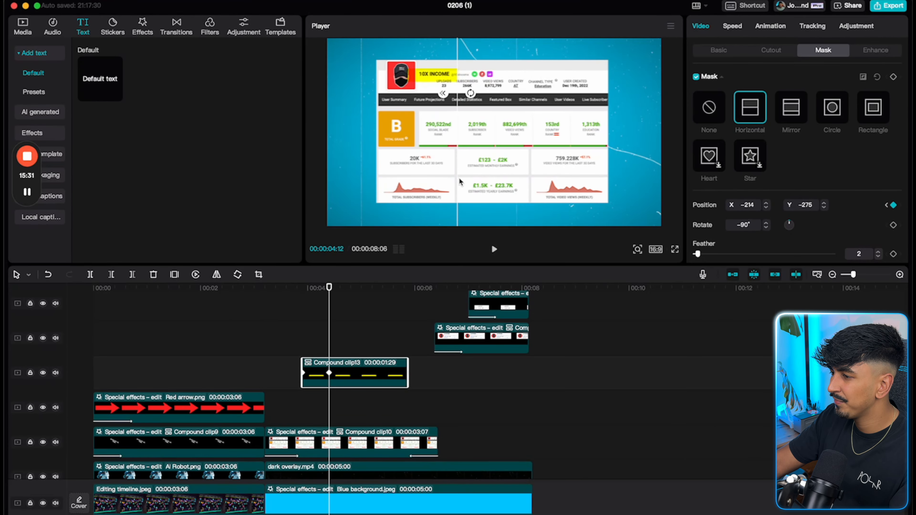
pyautogui.click(270, 329)
pyautogui.press('space')
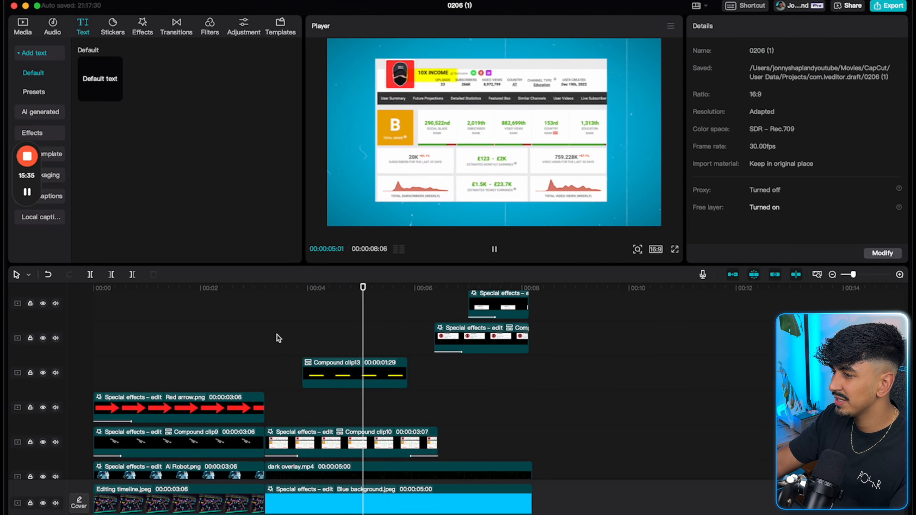
pyautogui.press('space')
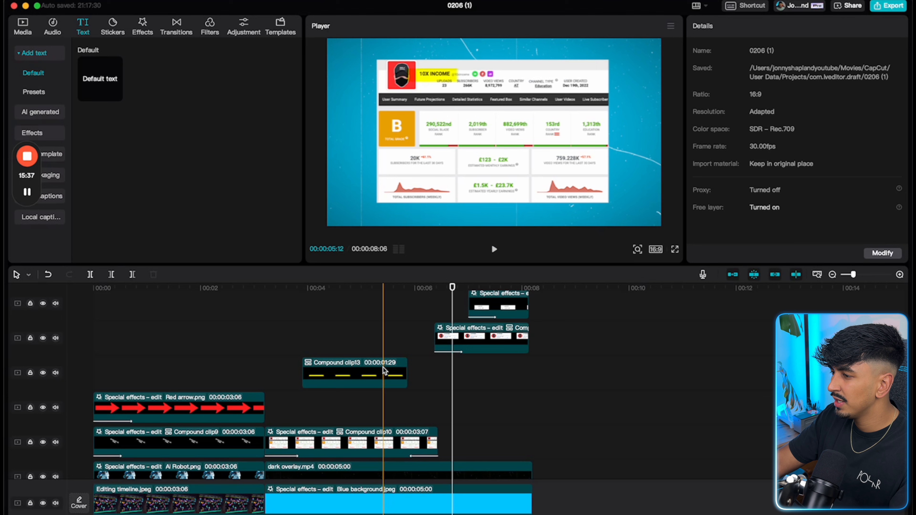
# Extend the highlight clip slightly to 00:00:02:02 and give it a Fade Out exit animation
pyautogui.click(384, 368)
pyautogui.moveTo(411, 370); pyautogui.dragTo(412, 369)
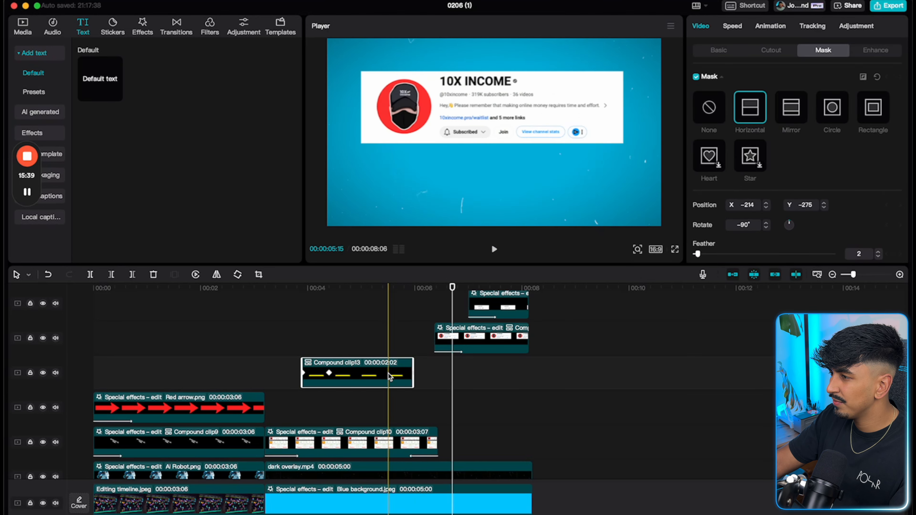
pyautogui.click(766, 25)
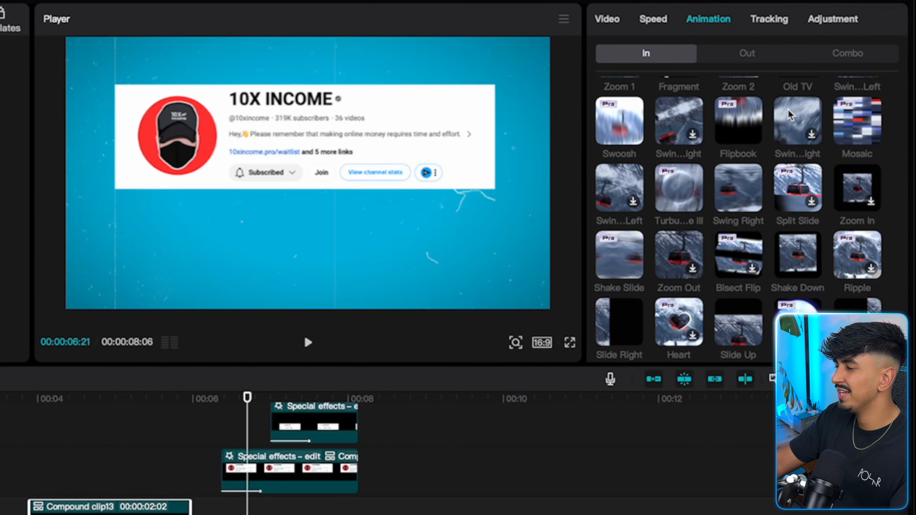
pyautogui.click(793, 50)
pyautogui.scroll(-1, 721, 206)
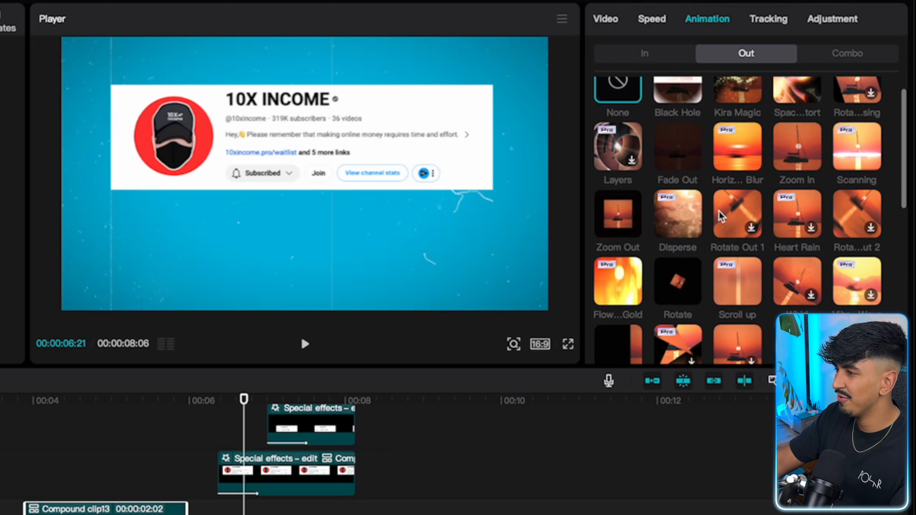
pyautogui.click(675, 153)
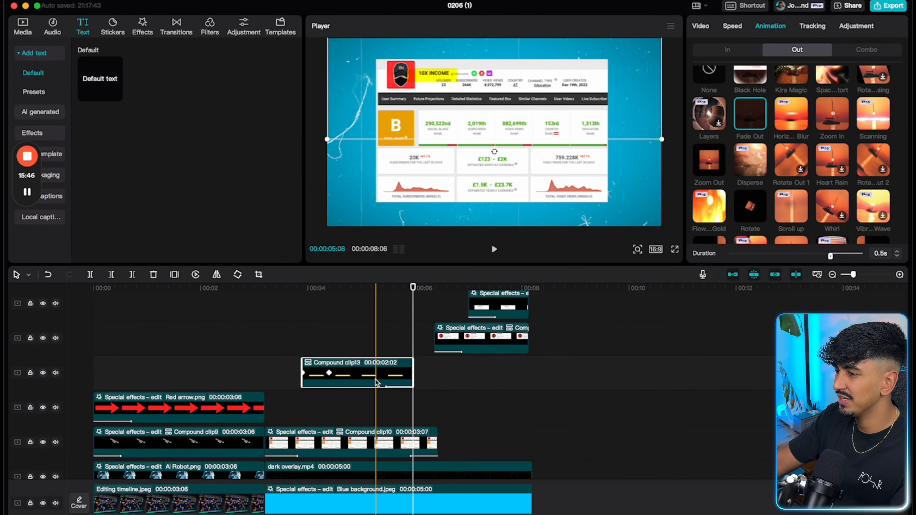
pyautogui.click(404, 327)
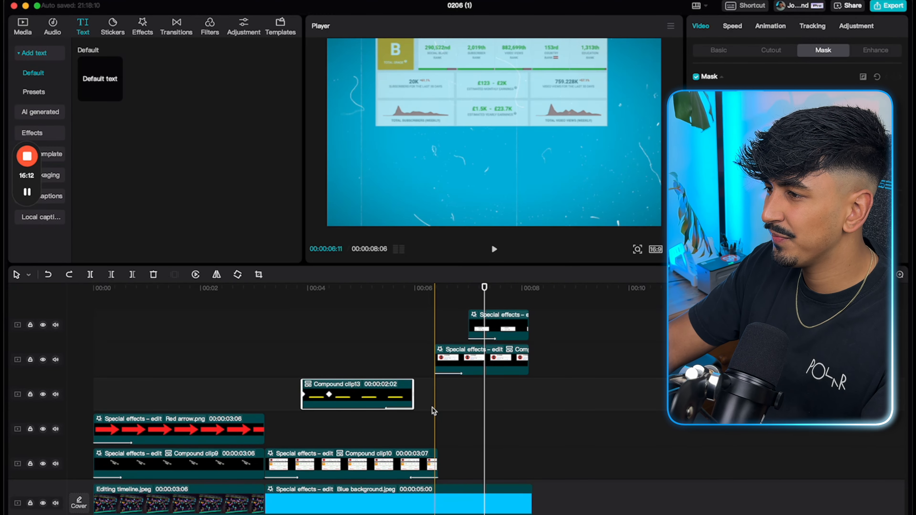
# Paste a copy of the highlight clip above the channel screenshots and place it over the 319K subscribers text at X 625, Y 893
pyautogui.press('super+v')
pyautogui.moveTo(443, 399); pyautogui.dragTo(491, 306)
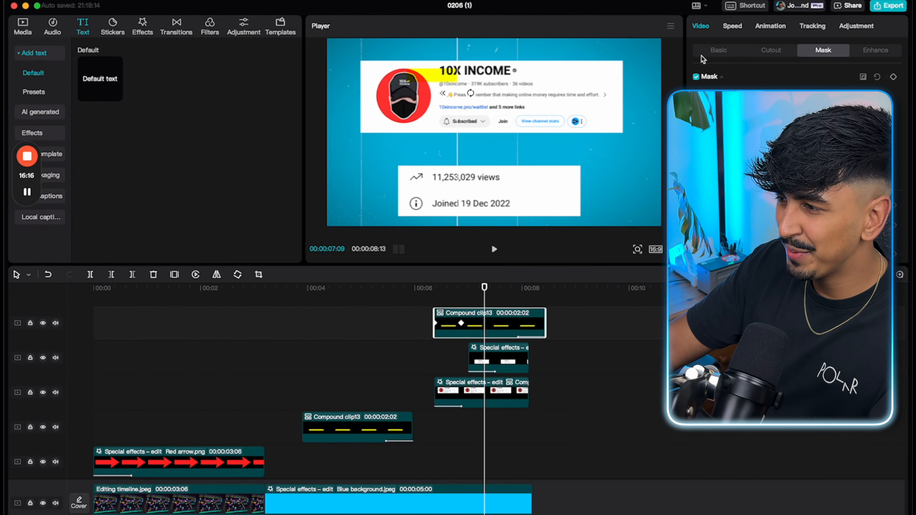
pyautogui.click(718, 51)
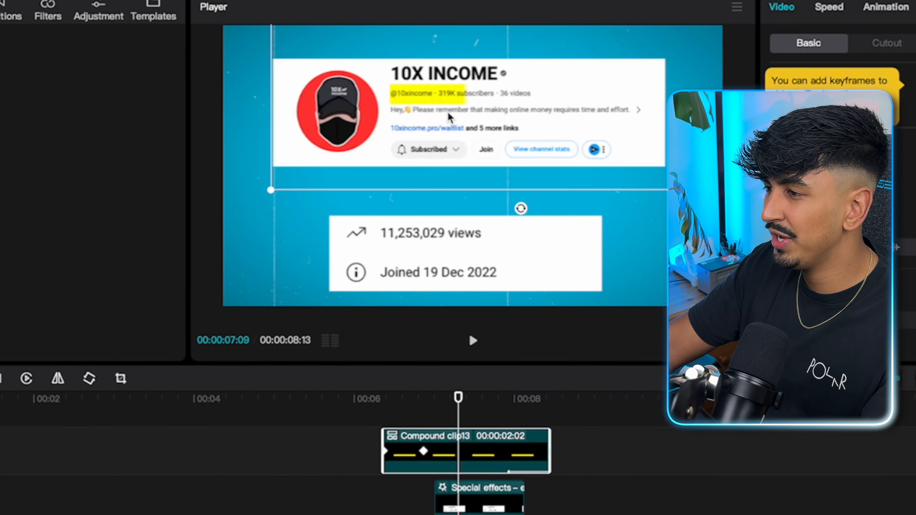
pyautogui.moveTo(449, 117); pyautogui.dragTo(484, 116)
# Shift the subscriber highlight to start at about 00:00:06:25, after the channel screenshot has slid in, previewing the timing
pyautogui.press('space')
pyautogui.click(365, 425)
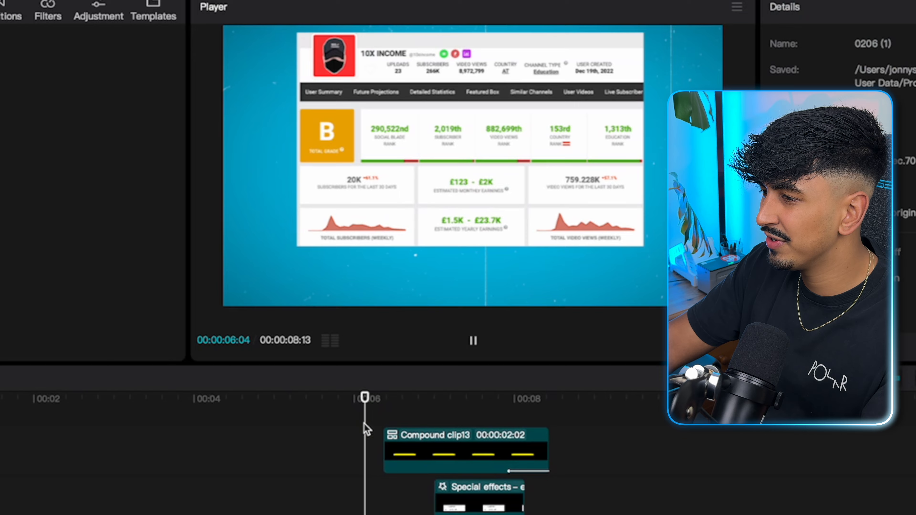
pyautogui.press('space')
pyautogui.moveTo(415, 444); pyautogui.dragTo(453, 445)
pyautogui.press('space')
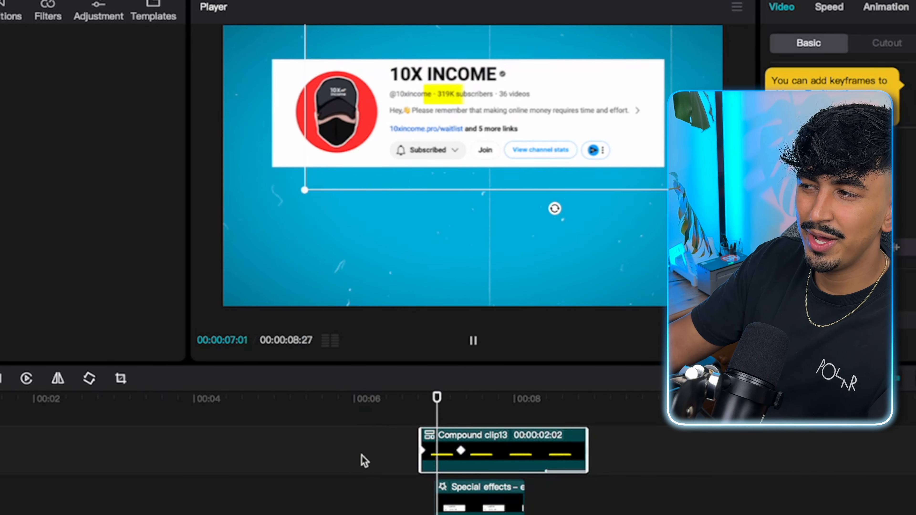
pyautogui.press('space')
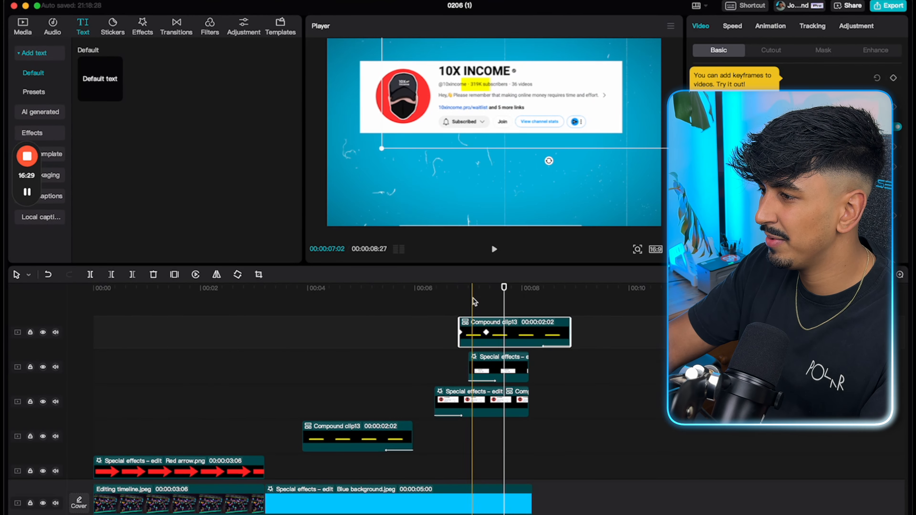
# Paste another highlight copy on top and place it over the 11,253,029 views figure at X 211, Y 0, playing it back
pyautogui.press('super+v')
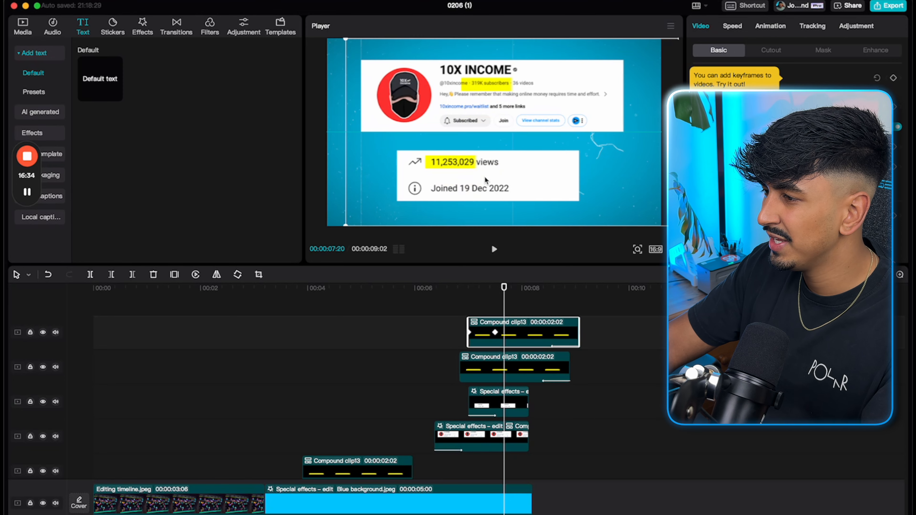
pyautogui.click(432, 314)
pyautogui.press('space')
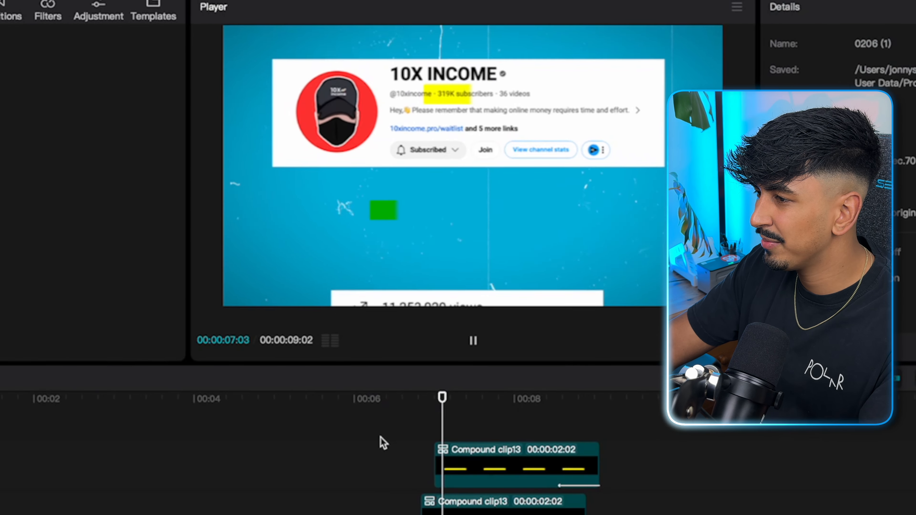
pyautogui.press('space')
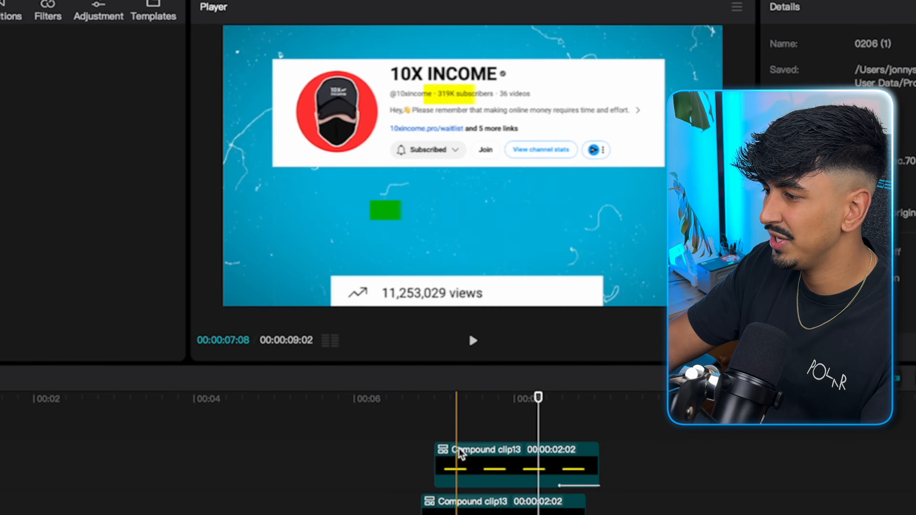
# Shift the views highlight to start at about 00:00:07:12, once the views card has slid in, and replay the section
pyautogui.click(485, 464)
pyautogui.moveTo(482, 459); pyautogui.dragTo(502, 460)
pyautogui.press('space')
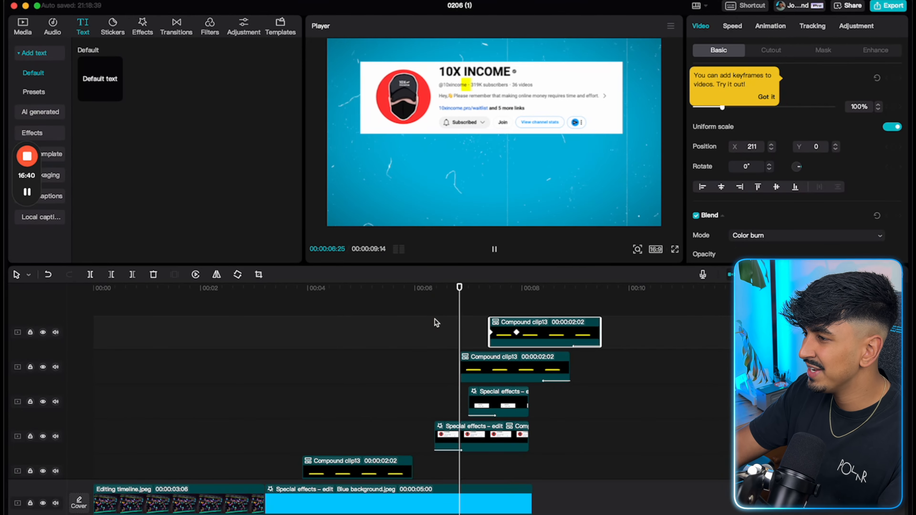
# Scale the subscriber highlight down to 81% and recentre it over the 319K subscribers text, previewing the result
pyautogui.click(471, 136)
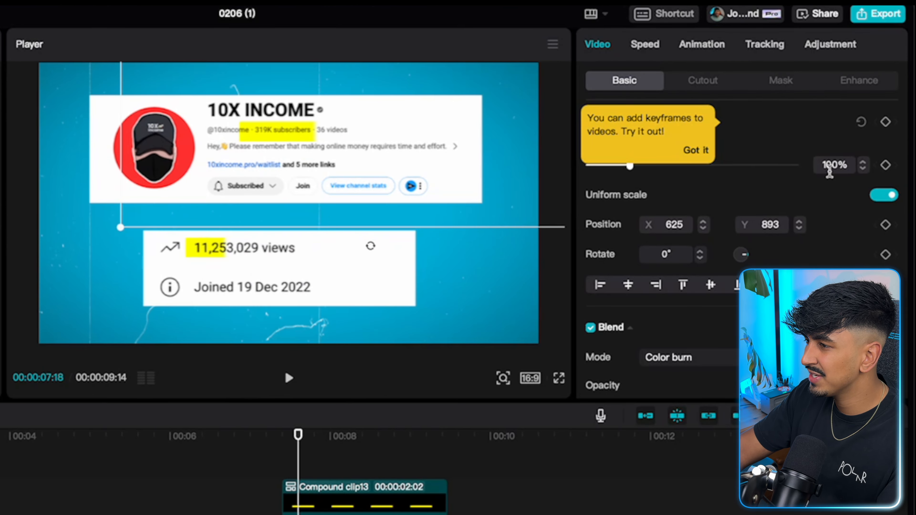
pyautogui.click(867, 170)
pyautogui.click(867, 170)
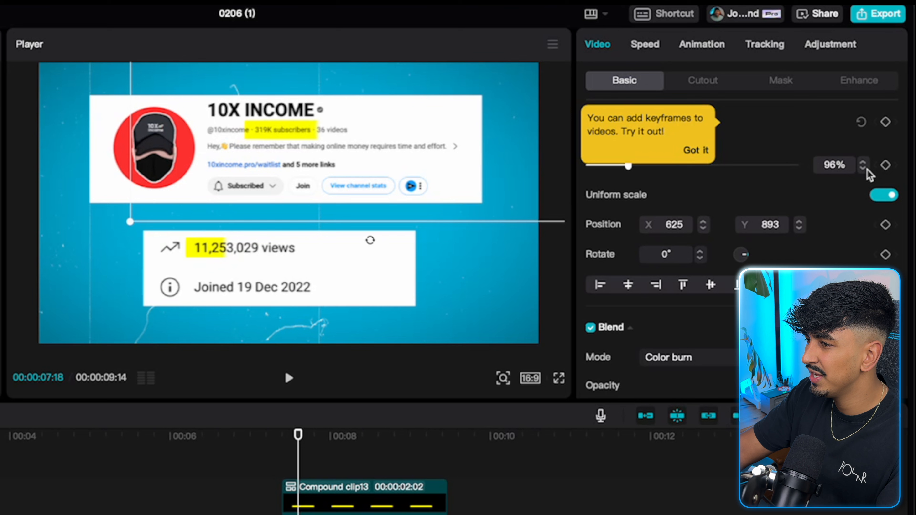
pyautogui.click(867, 170)
pyautogui.click(867, 169)
pyautogui.click(867, 169)
pyautogui.click(866, 170)
pyautogui.click(866, 170)
pyautogui.click(867, 170)
pyautogui.click(866, 170)
pyautogui.click(867, 170)
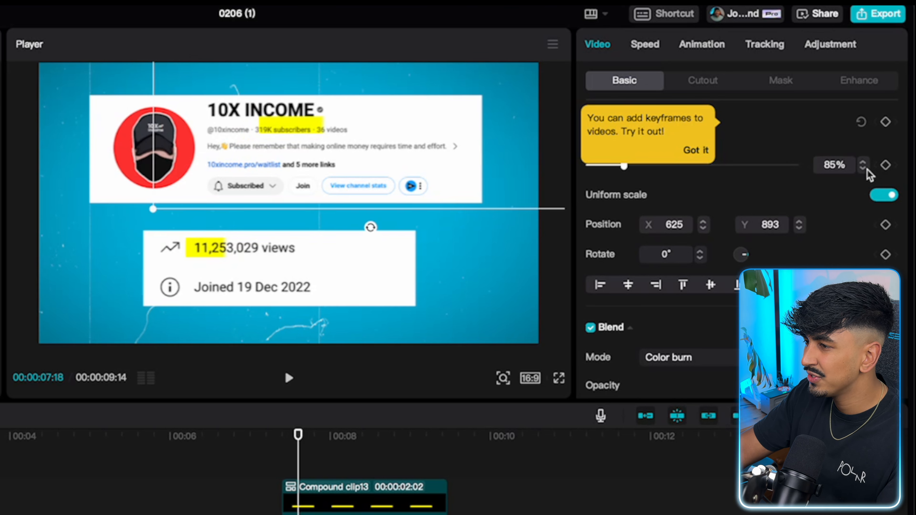
pyautogui.click(866, 169)
pyautogui.click(867, 170)
pyautogui.click(867, 170)
pyautogui.moveTo(378, 167); pyautogui.dragTo(372, 159)
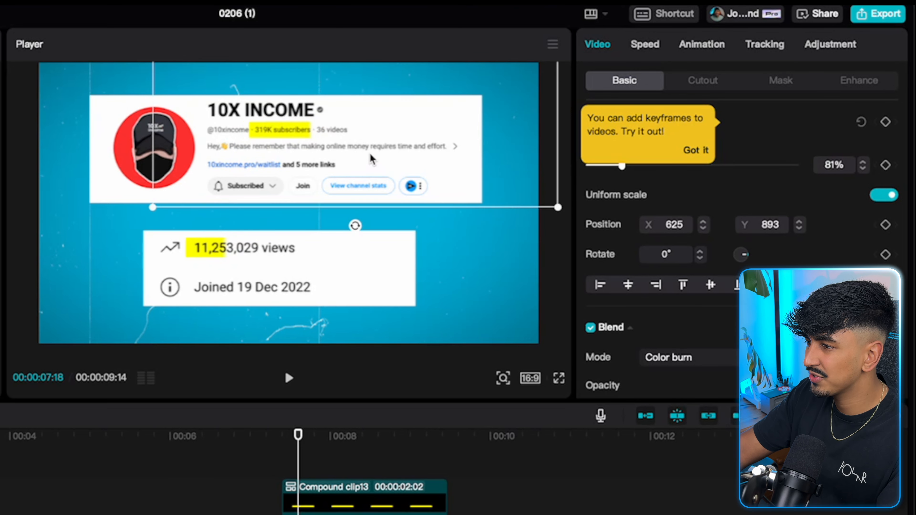
pyautogui.click(222, 492)
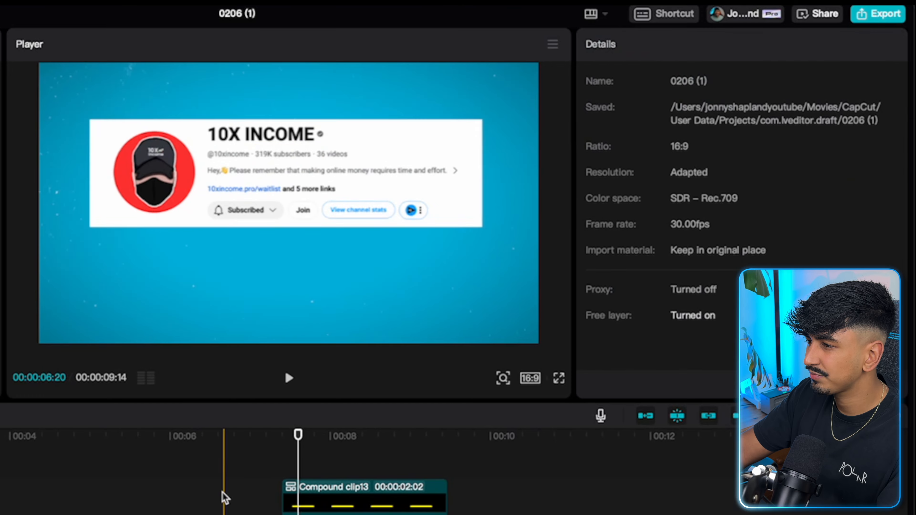
pyautogui.press('space')
pyautogui.press('space')
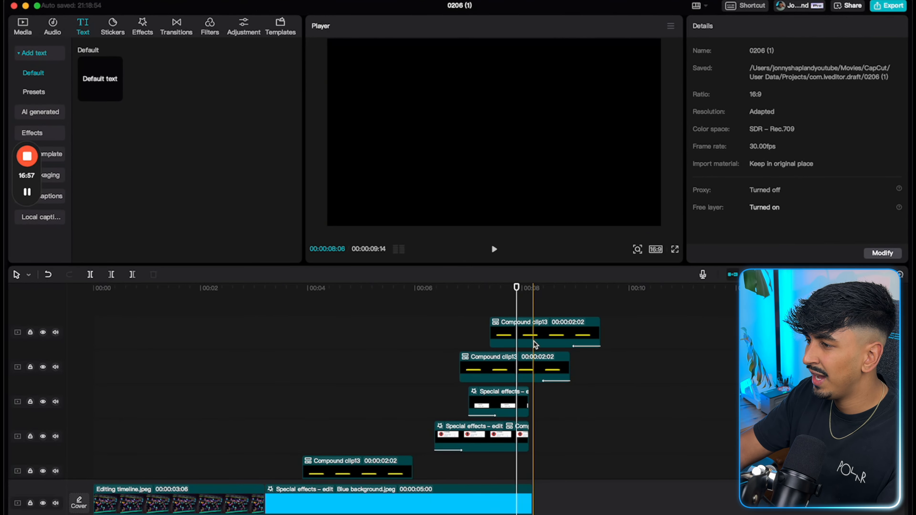
# Adjust the mask position keyframe at 00:00:07:27 on the highlight over the 11,253,029 views figure
pyautogui.click(533, 340)
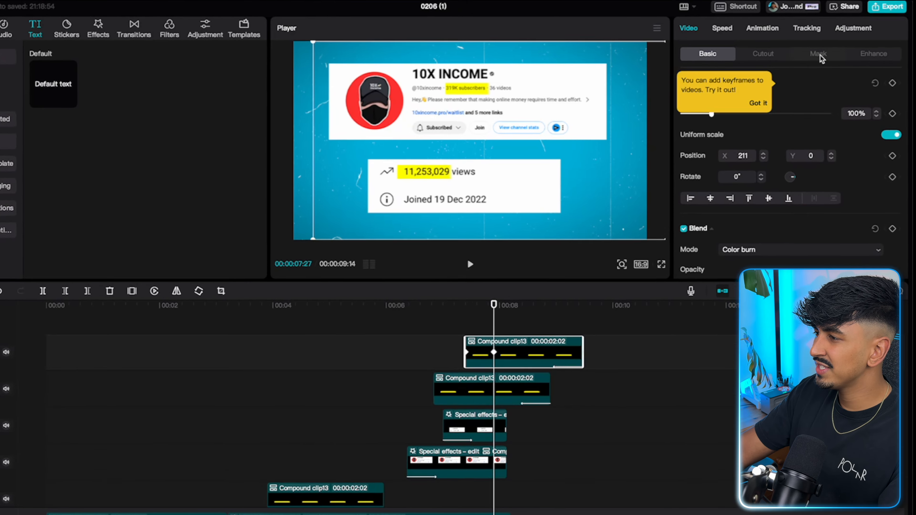
pyautogui.click(824, 50)
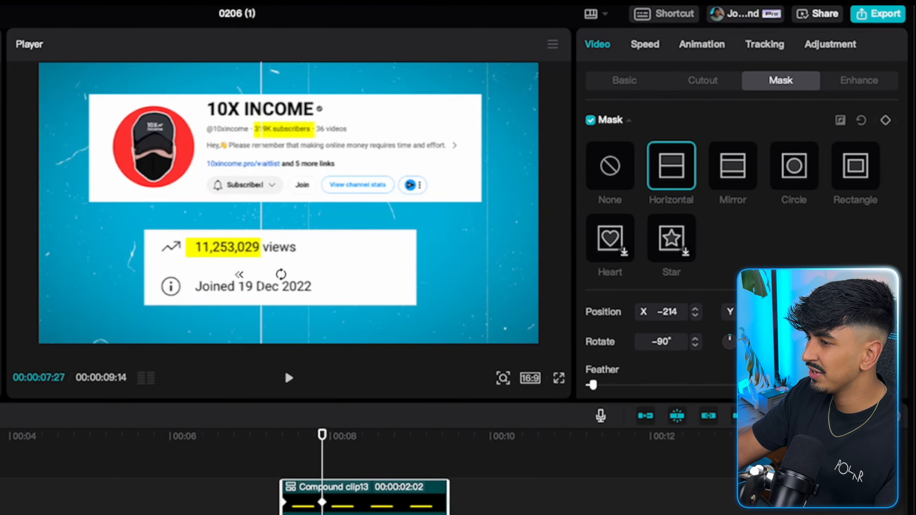
pyautogui.click(884, 312)
pyautogui.click(896, 313)
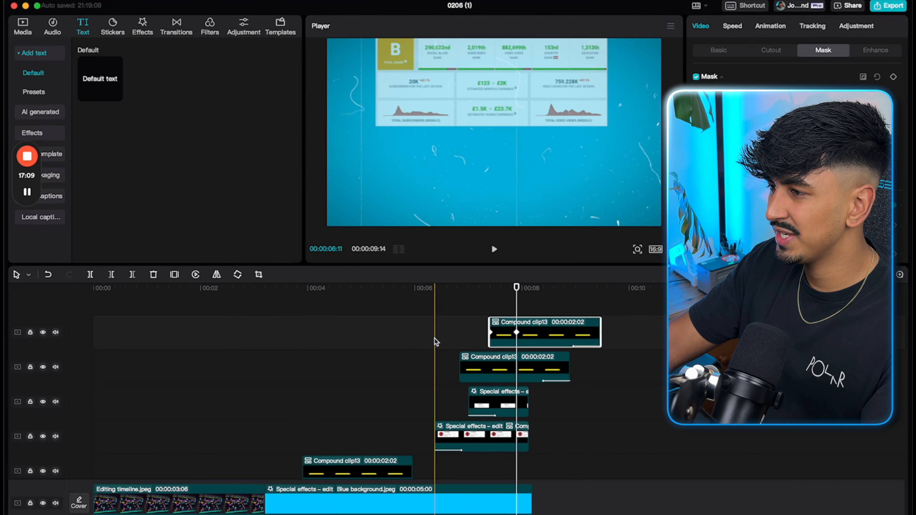
# Play back the section with the 319K subscribers and 11,253,029 views highlights
pyautogui.click(268, 379)
pyautogui.press('space')
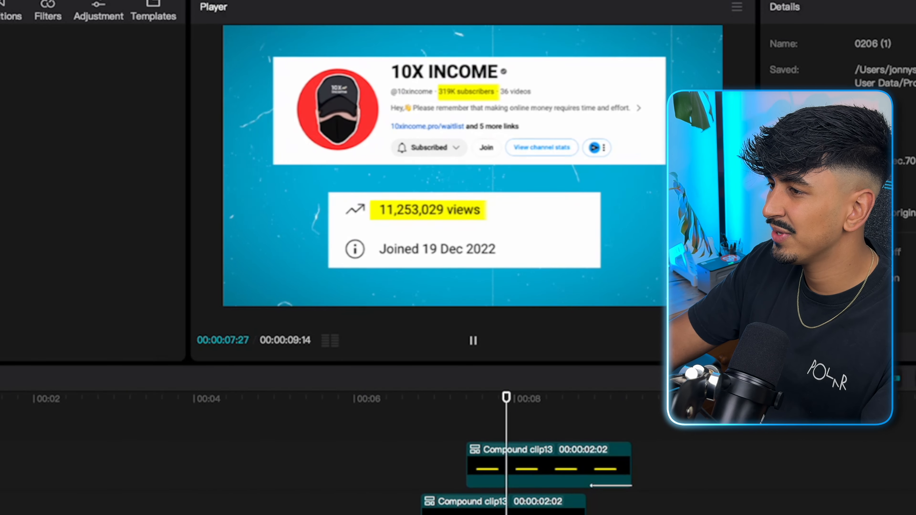
pyautogui.press('space')
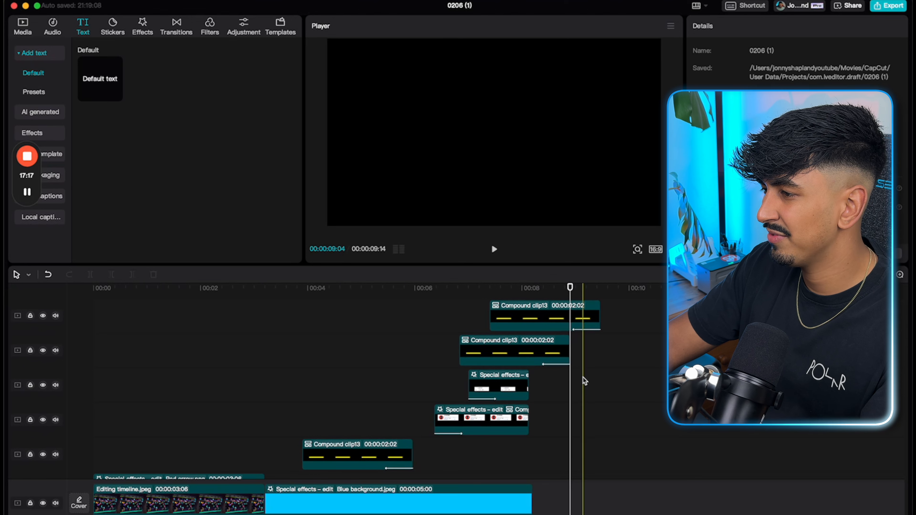
# Trim the subscriber and views highlight clips to end level with the channel cards beneath them, and replay the section
pyautogui.click(566, 349)
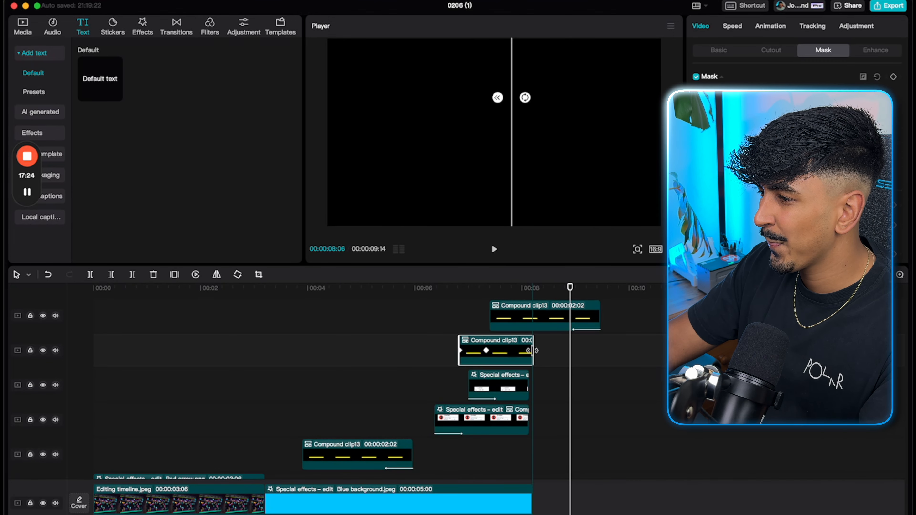
pyautogui.moveTo(533, 350); pyautogui.dragTo(529, 351)
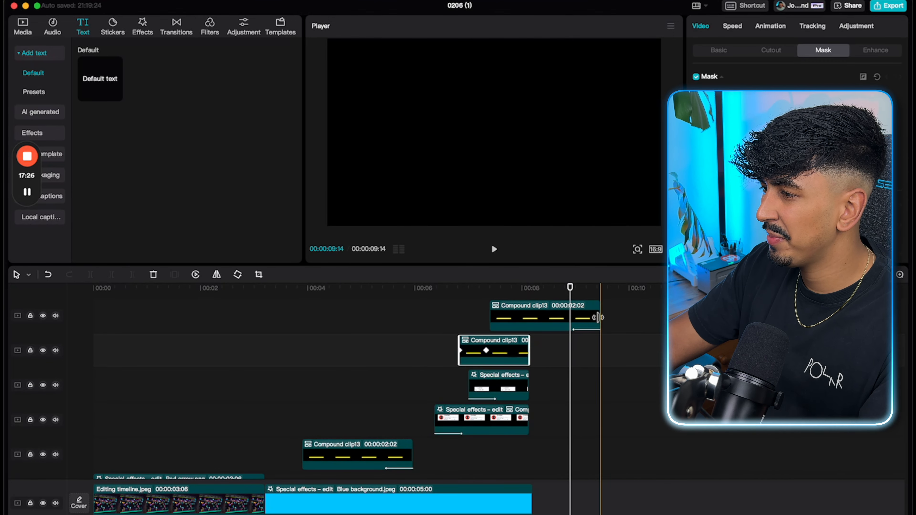
pyautogui.moveTo(598, 317); pyautogui.dragTo(528, 322)
pyautogui.press('space')
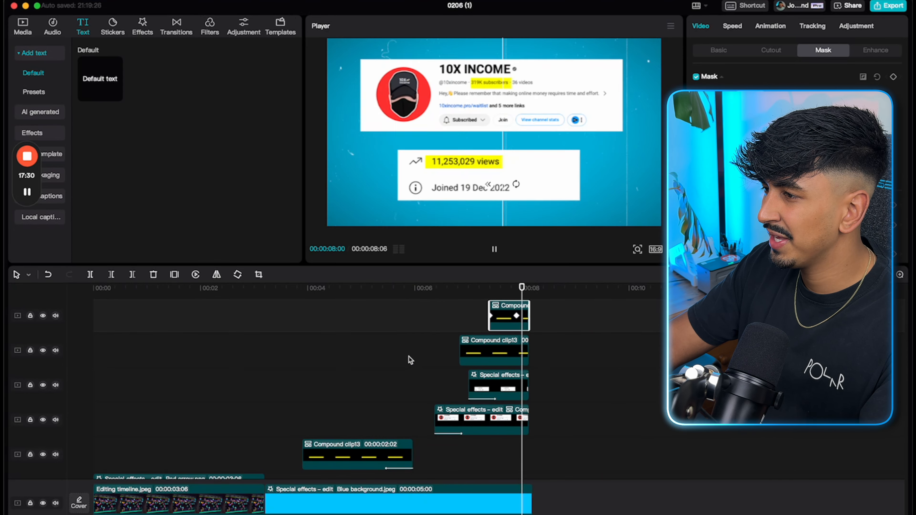
# Extend Blue background.jpeg and dark overlay.mp4 to a duration of 00:00:07:10 each
pyautogui.scroll(-5, 409, 358)
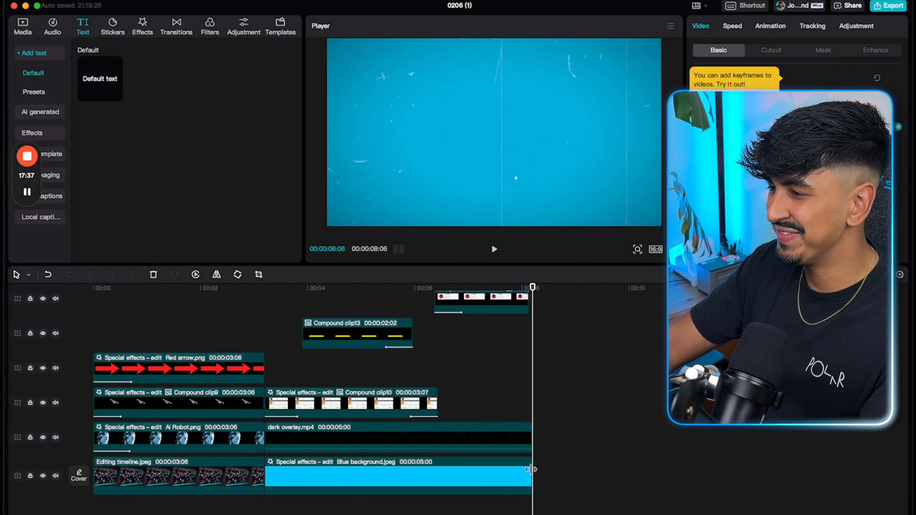
pyautogui.moveTo(531, 469); pyautogui.dragTo(657, 481)
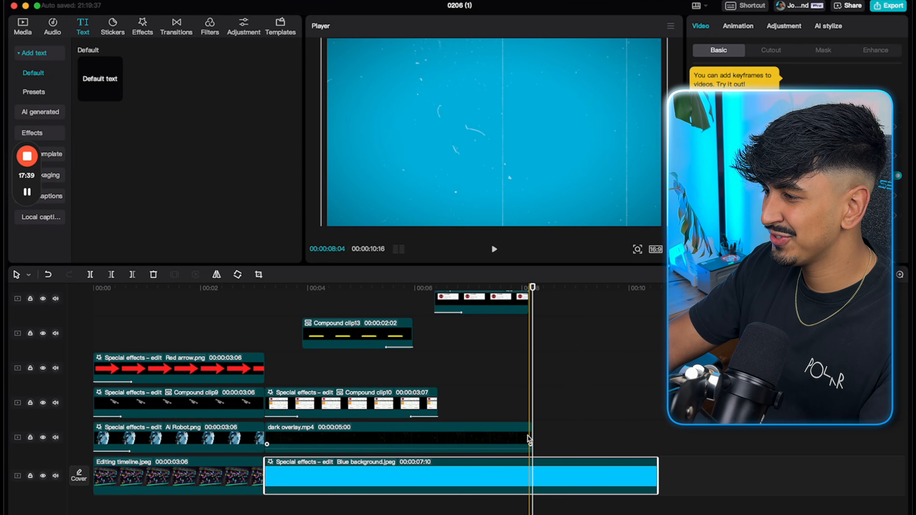
pyautogui.moveTo(531, 433); pyautogui.dragTo(629, 444)
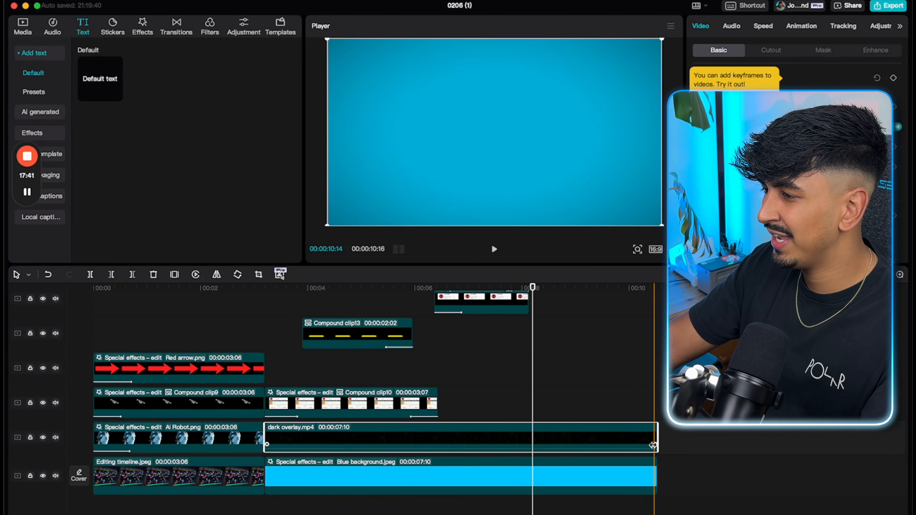
# Duplicate the Compound clip10 screenshot onto the track above at 00:00:03:06, and select the lower copy with the playhead at 00:00:04:22
pyautogui.scroll(3, 594, 414)
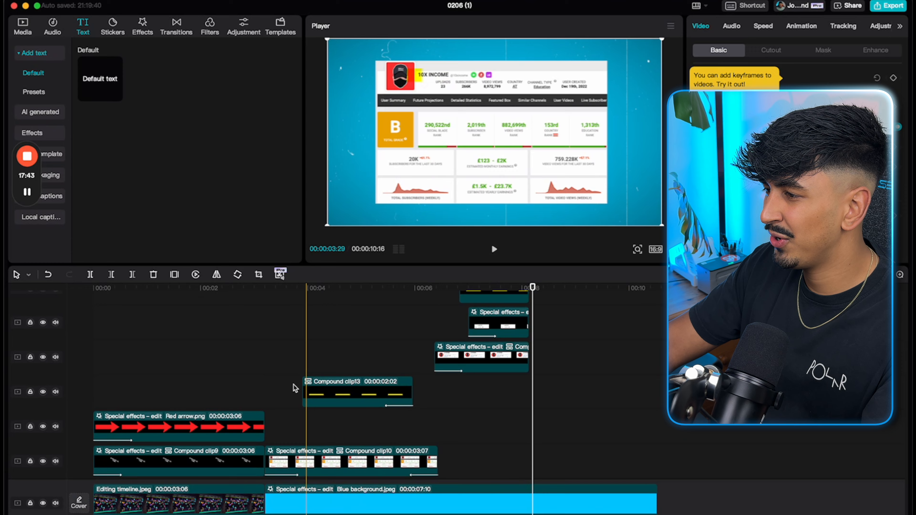
pyautogui.scroll(-1, 279, 378)
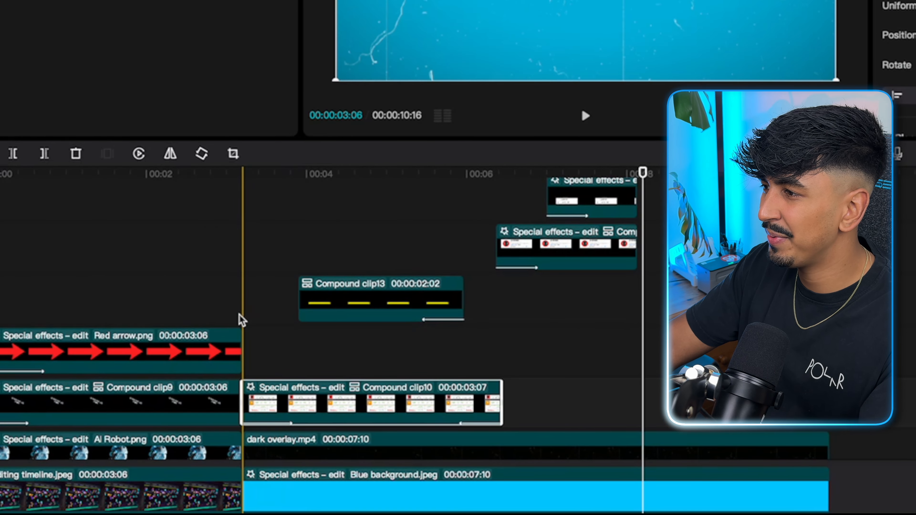
pyautogui.press('super+v')
pyautogui.click(357, 398)
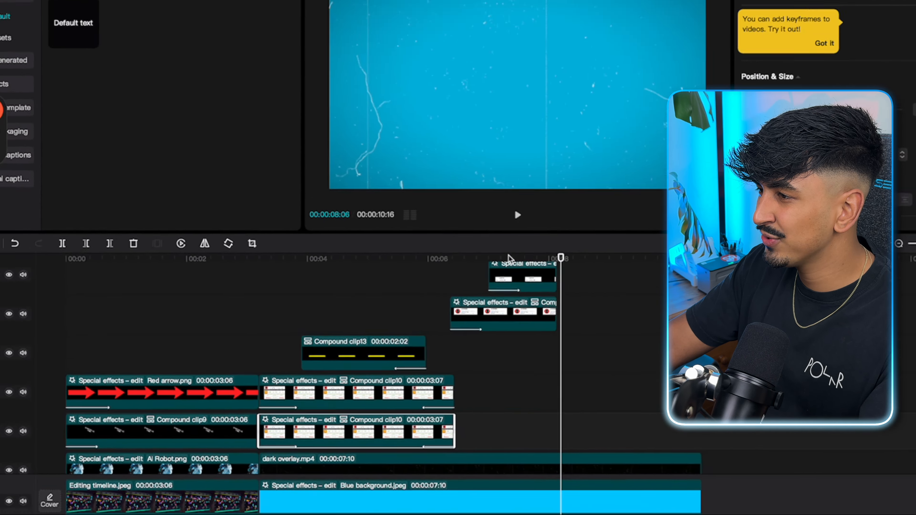
pyautogui.click(366, 206)
pyautogui.click(363, 440)
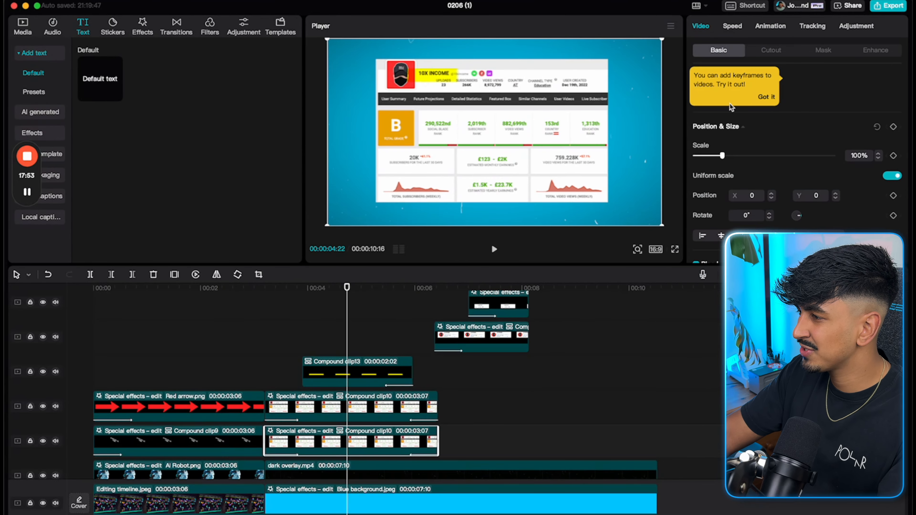
# Scale the lower Compound clip10 copy to 101% and offset it to X 19 behind the original
pyautogui.click(857, 28)
pyautogui.click(700, 26)
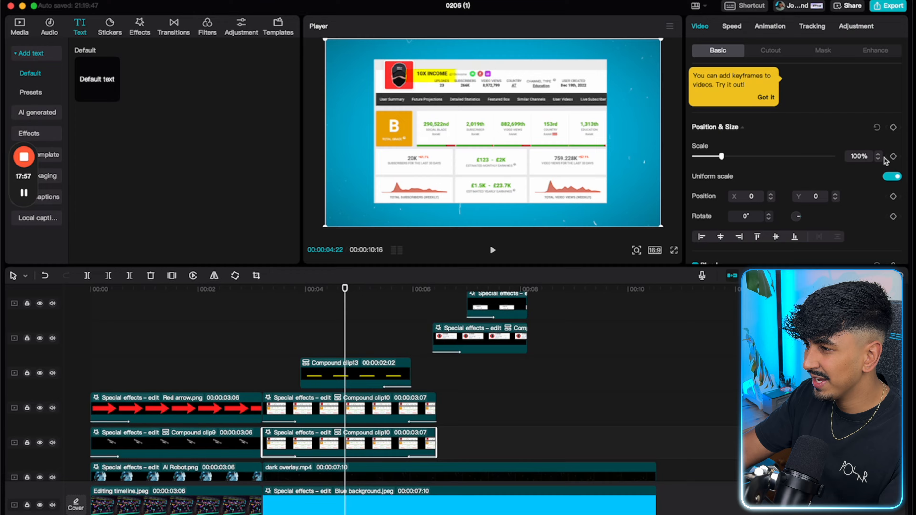
pyautogui.click(878, 154)
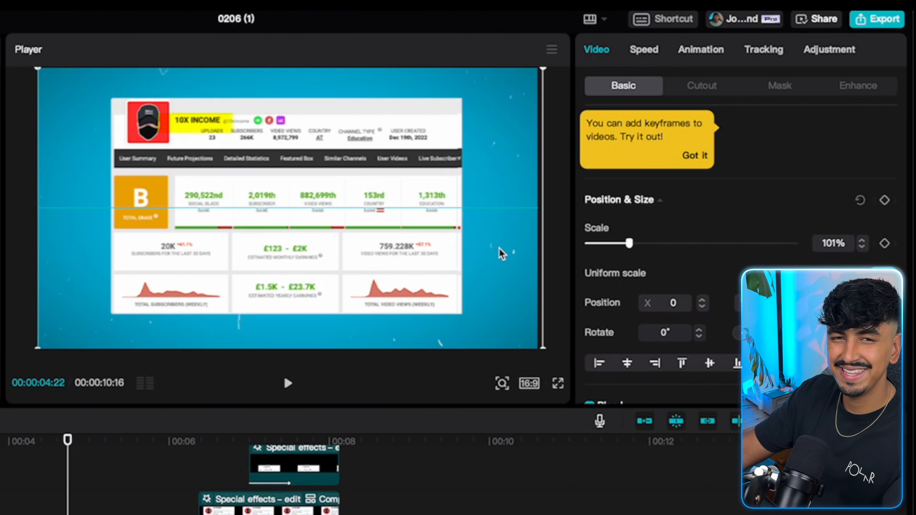
# Darken the lower copy by setting brightness, highlight and whites to -50 and blacks to the minimum
pyautogui.click(847, 53)
pyautogui.scroll(-10, 701, 195)
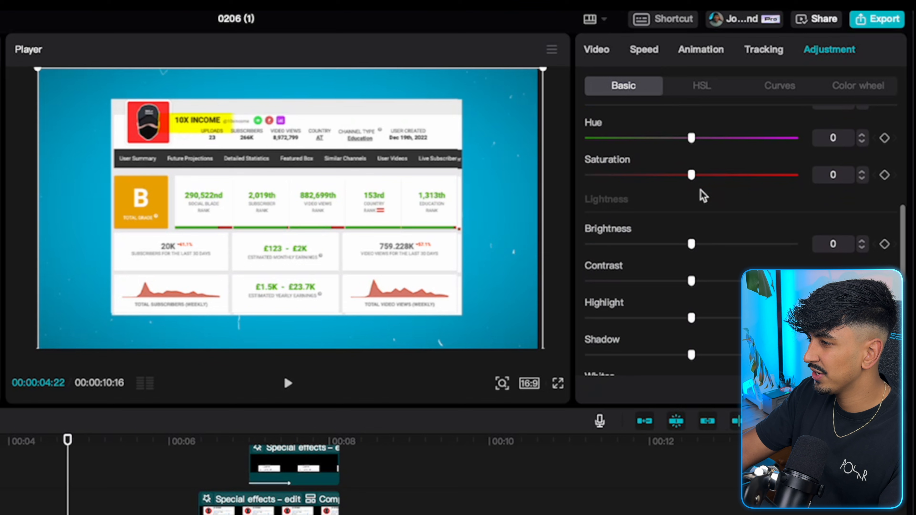
pyautogui.moveTo(692, 244); pyautogui.dragTo(585, 247)
pyautogui.scroll(-5, 714, 270)
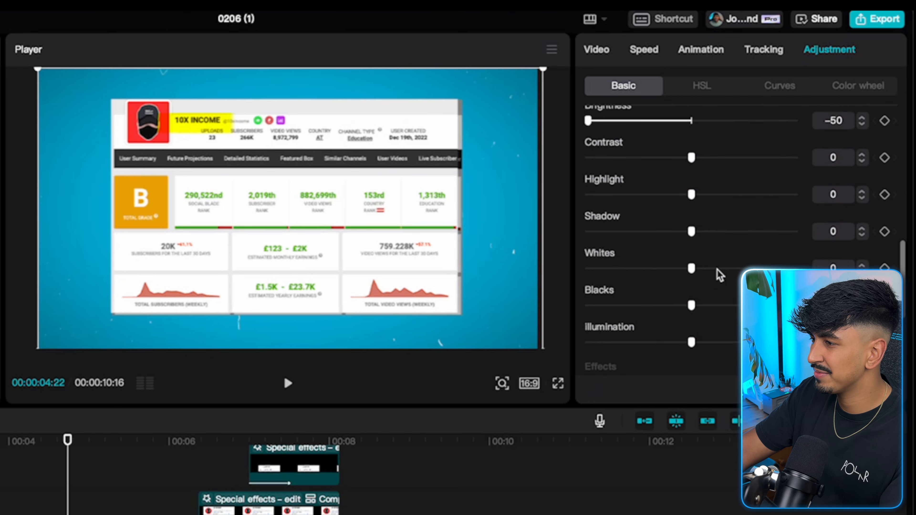
pyautogui.moveTo(692, 195); pyautogui.dragTo(589, 195)
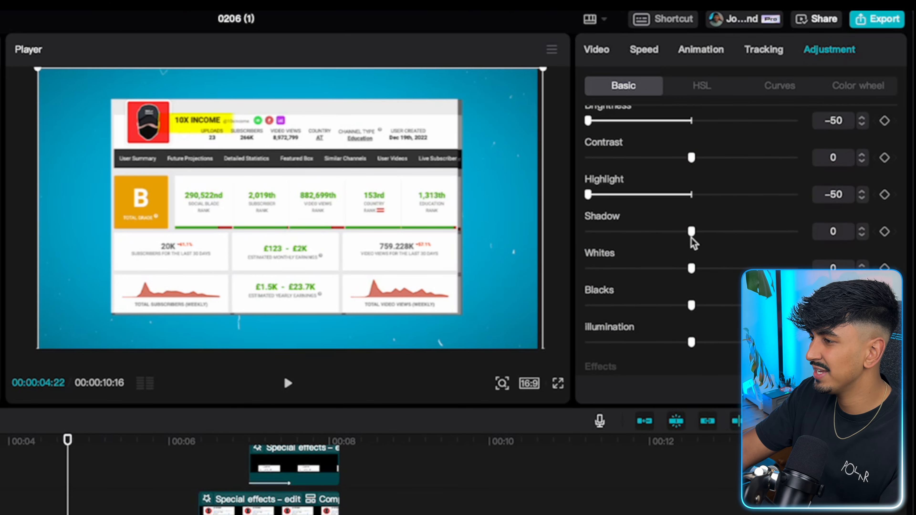
pyautogui.moveTo(692, 268); pyautogui.dragTo(588, 269)
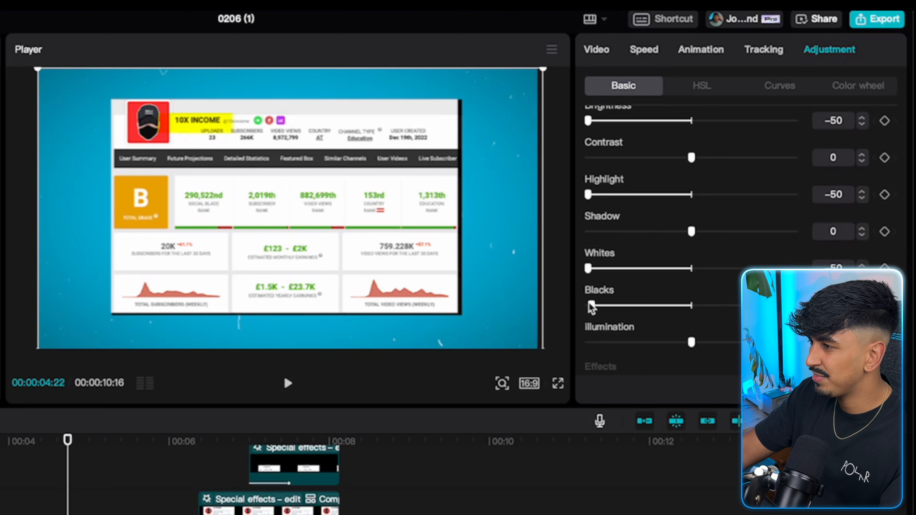
# Pull the low end of the lower copy's Brightness (Luma) curve fully across to the lower-right corner to turn it black
pyautogui.click(854, 91)
pyautogui.click(770, 90)
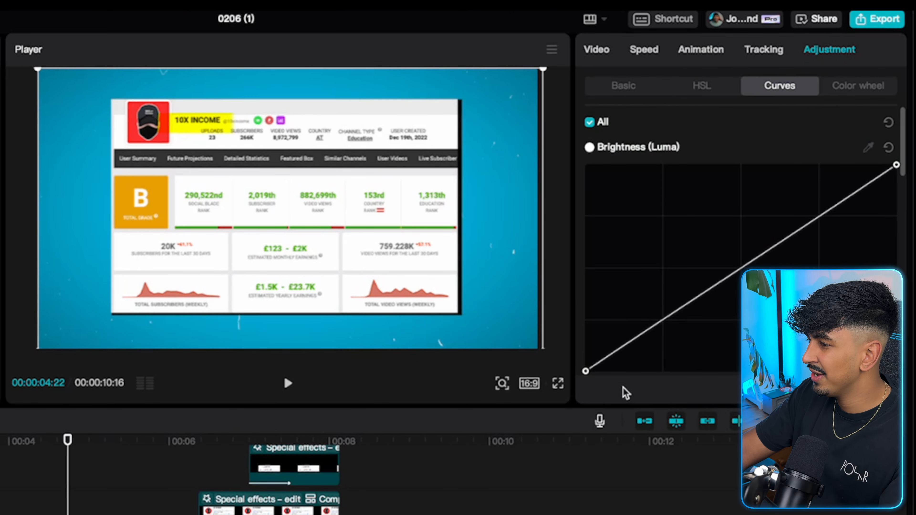
pyautogui.scroll(-10, 613, 375)
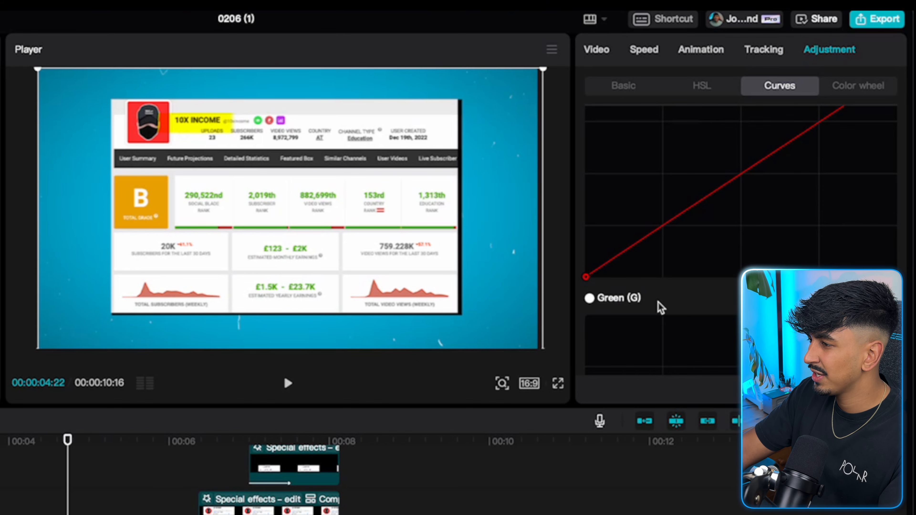
pyautogui.scroll(5, 604, 294)
pyautogui.scroll(-3, 668, 267)
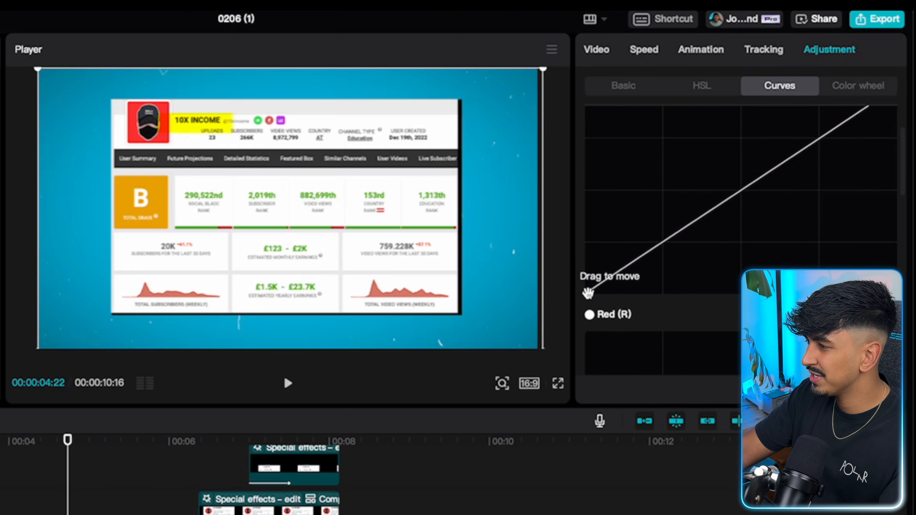
pyautogui.moveTo(588, 293); pyautogui.dragTo(906, 310)
pyautogui.scroll(2, 722, 193)
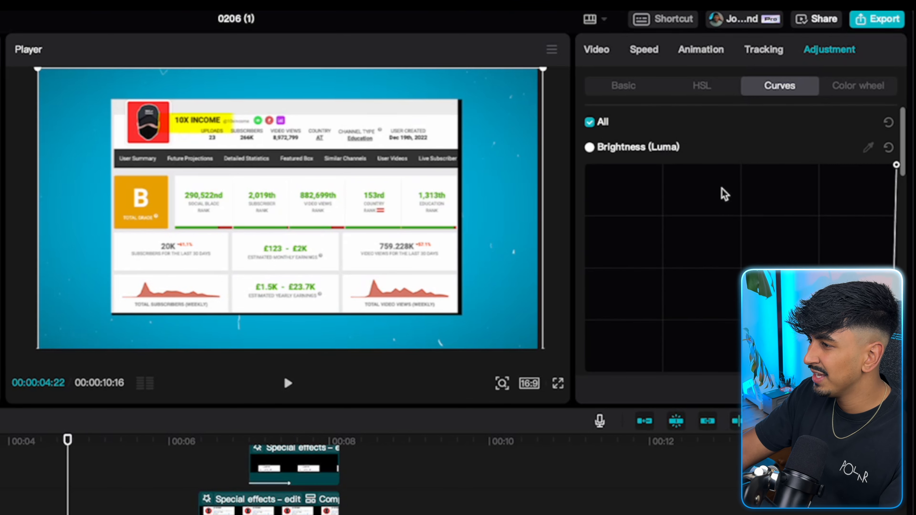
# Shift the black shadow copy down to position Y -21
pyautogui.click(598, 50)
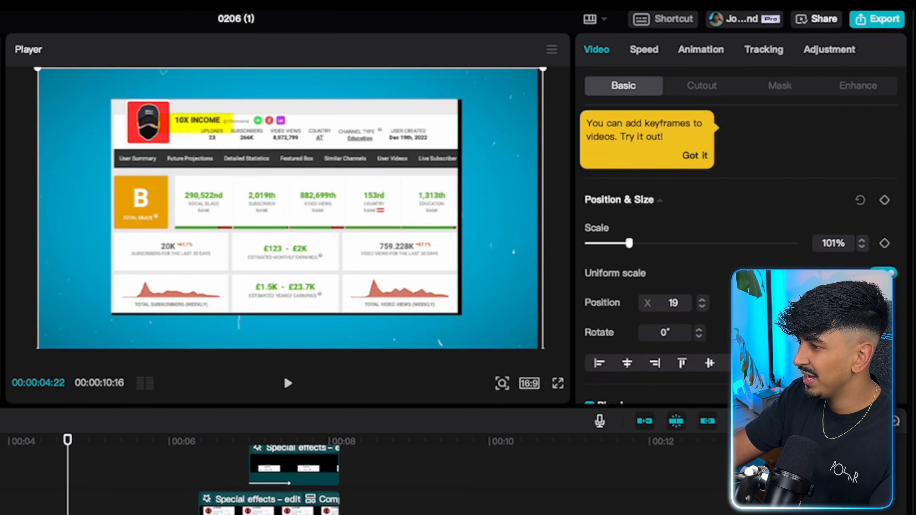
pyautogui.click(799, 306)
pyautogui.click(800, 306)
pyautogui.click(800, 307)
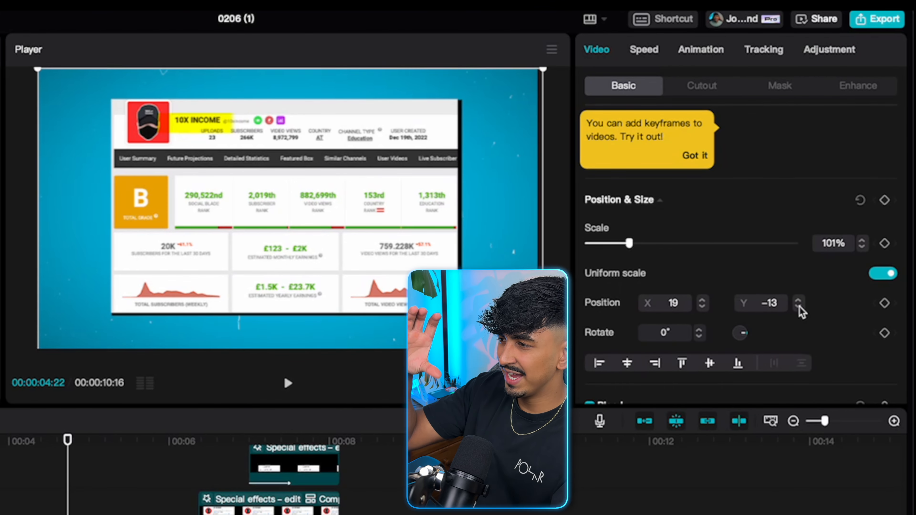
pyautogui.click(799, 306)
pyautogui.click(799, 307)
pyautogui.click(800, 306)
pyautogui.click(799, 307)
pyautogui.click(800, 307)
pyautogui.click(800, 306)
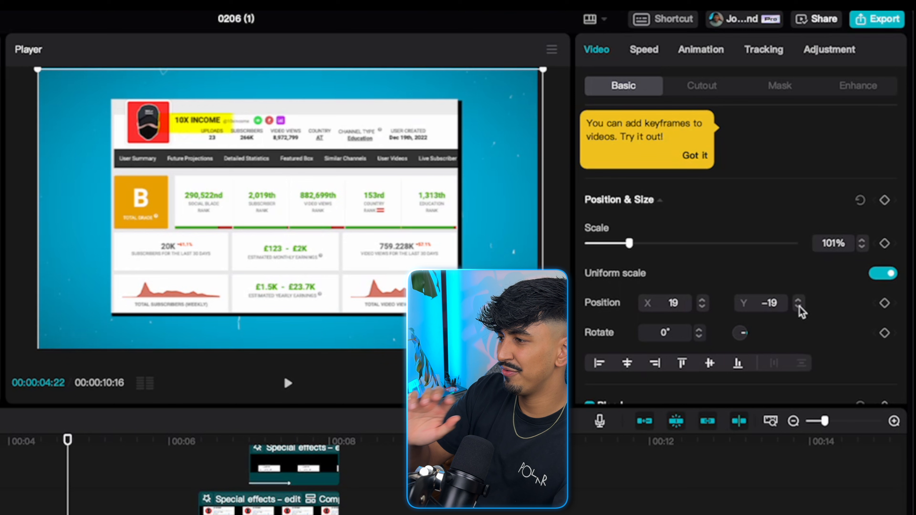
pyautogui.click(799, 306)
pyautogui.click(800, 306)
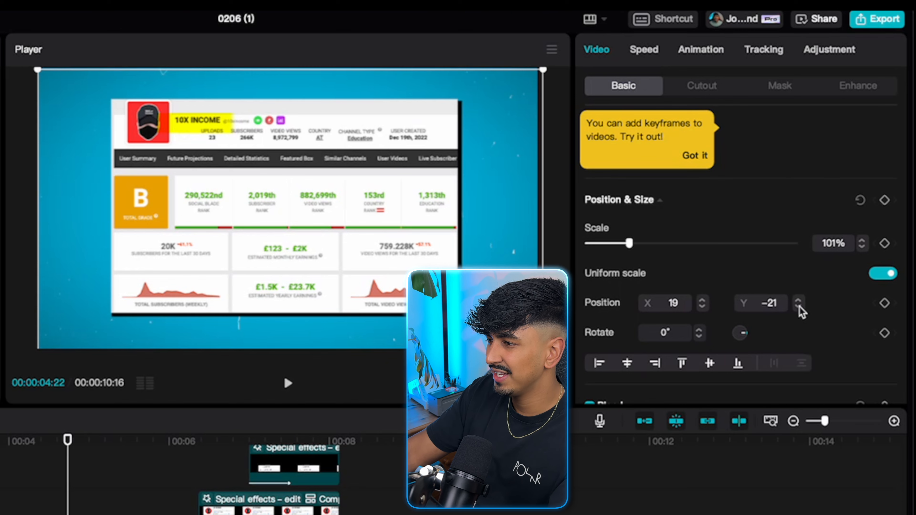
# Add a rectangle mask to the shadow copy and stretch it around the whole screenshot card, 1389 wide at X -30
pyautogui.click(800, 91)
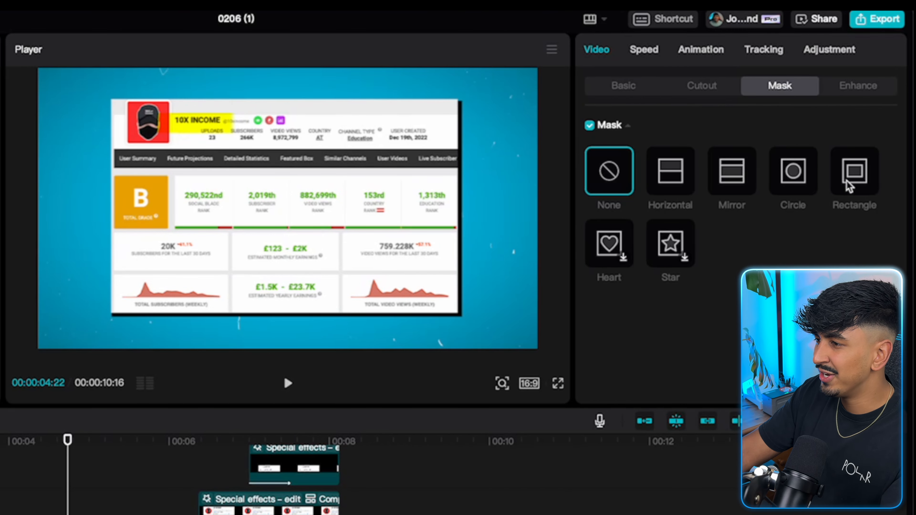
pyautogui.click(852, 177)
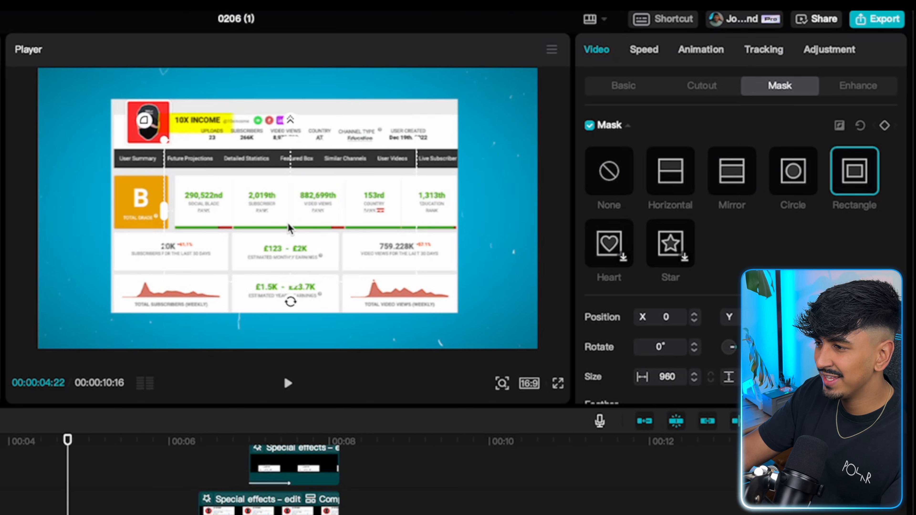
pyautogui.moveTo(289, 227)
pyautogui.mouseDown()
pyautogui.moveTo(292, 238)
pyautogui.moveTo(294, 225)
pyautogui.mouseUp()
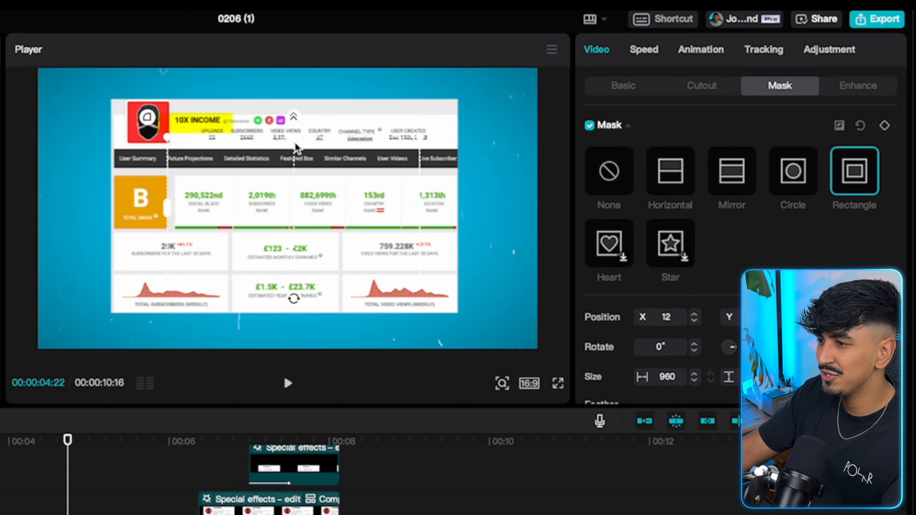
pyautogui.moveTo(295, 143); pyautogui.dragTo(295, 97)
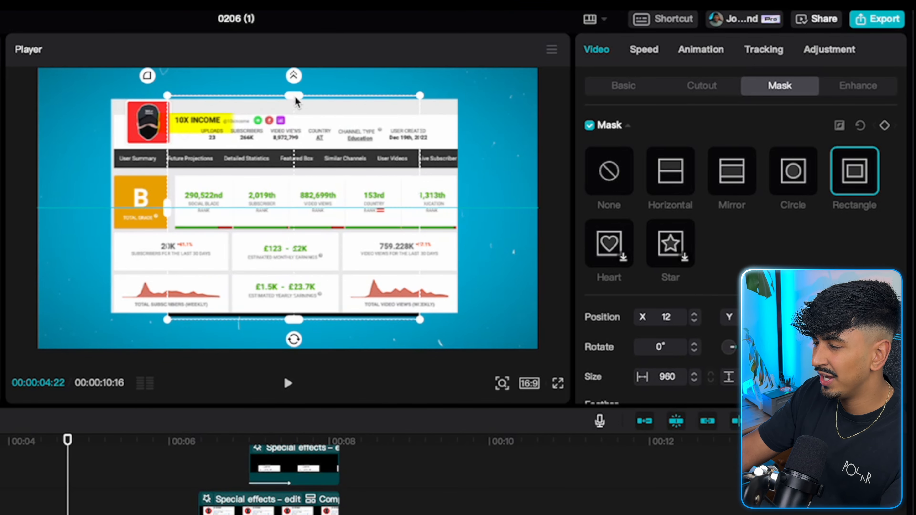
pyautogui.moveTo(426, 218); pyautogui.dragTo(464, 220)
pyautogui.moveTo(262, 213); pyautogui.dragTo(256, 212)
pyautogui.moveTo(120, 205); pyautogui.dragTo(106, 209)
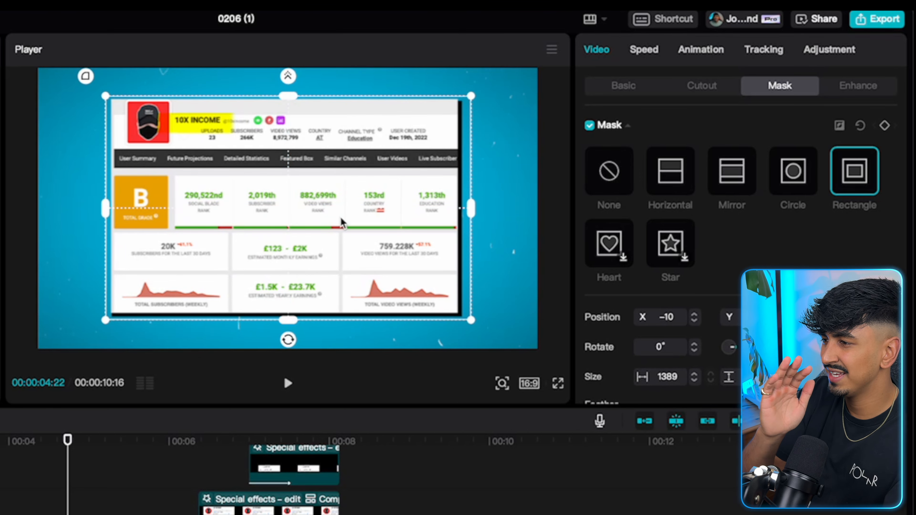
pyautogui.moveTo(341, 218); pyautogui.dragTo(336, 220)
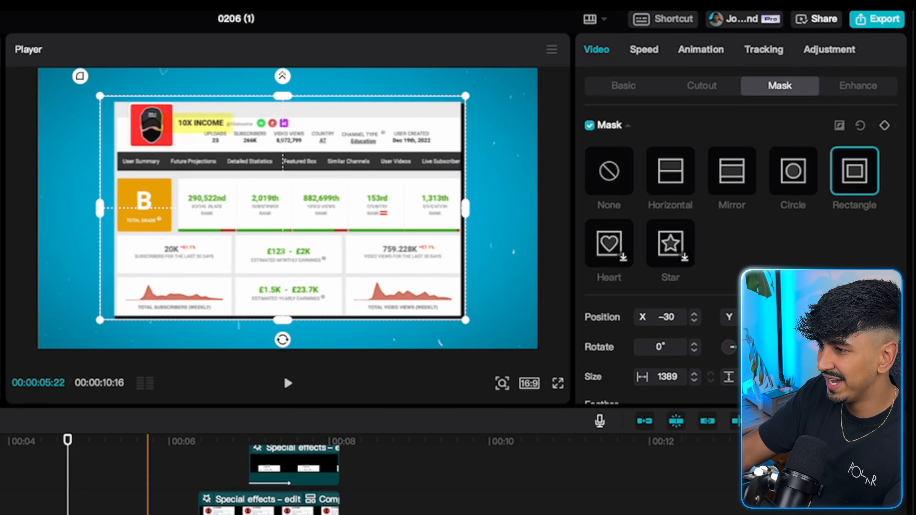
# Adjust the shadow copy's vertical position to Y -15
pyautogui.click(623, 89)
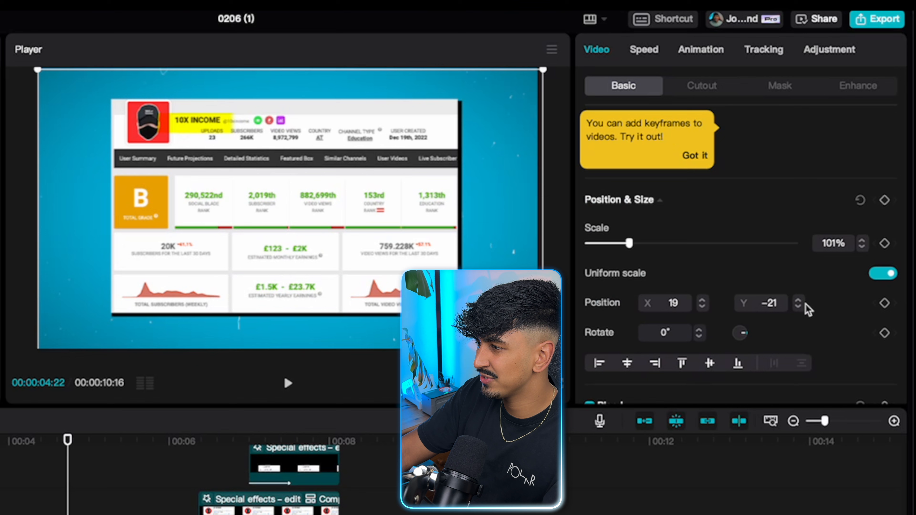
pyautogui.click(799, 301)
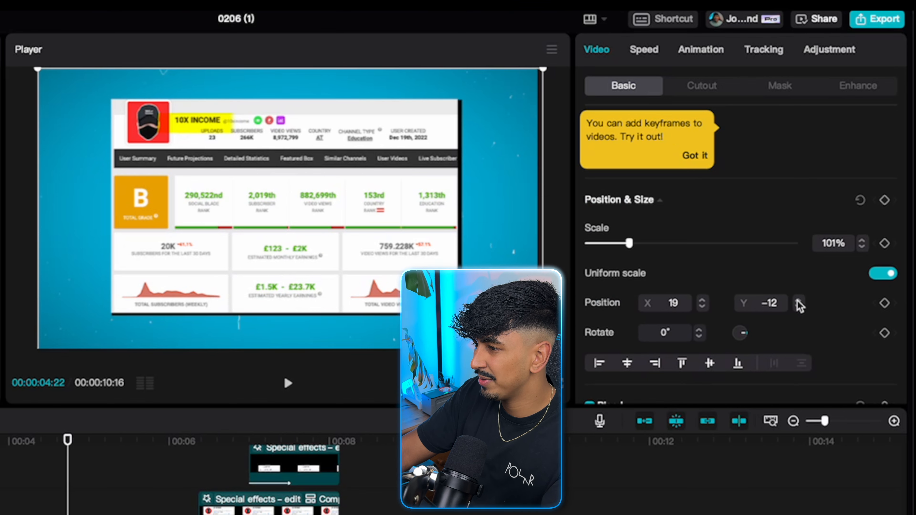
pyautogui.click(798, 307)
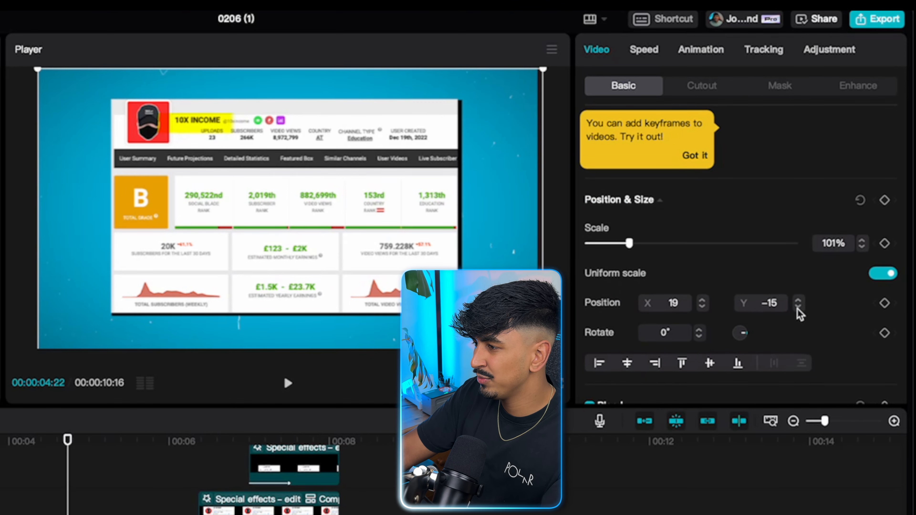
# Move the shadow copy to position X 30, Y -29 and set its rectangle mask's feather to 1
pyautogui.click(702, 302)
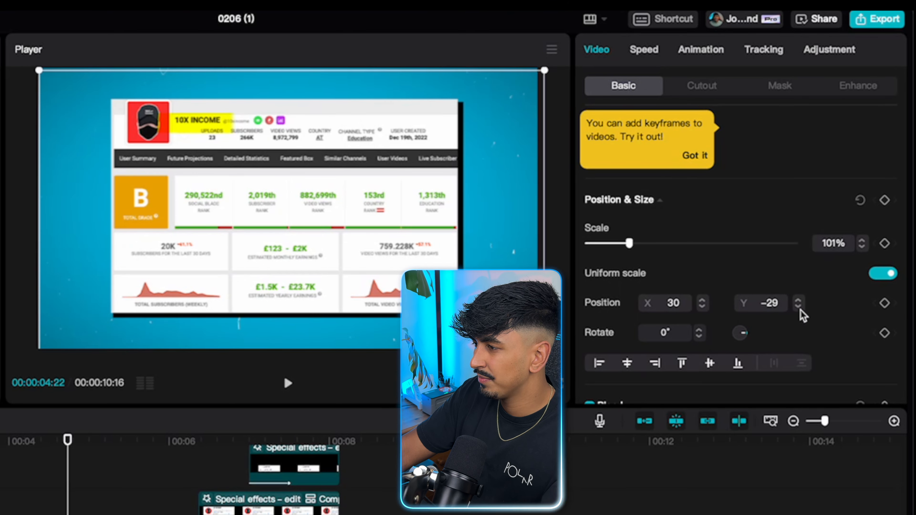
pyautogui.click(790, 91)
pyautogui.scroll(-3, 797, 359)
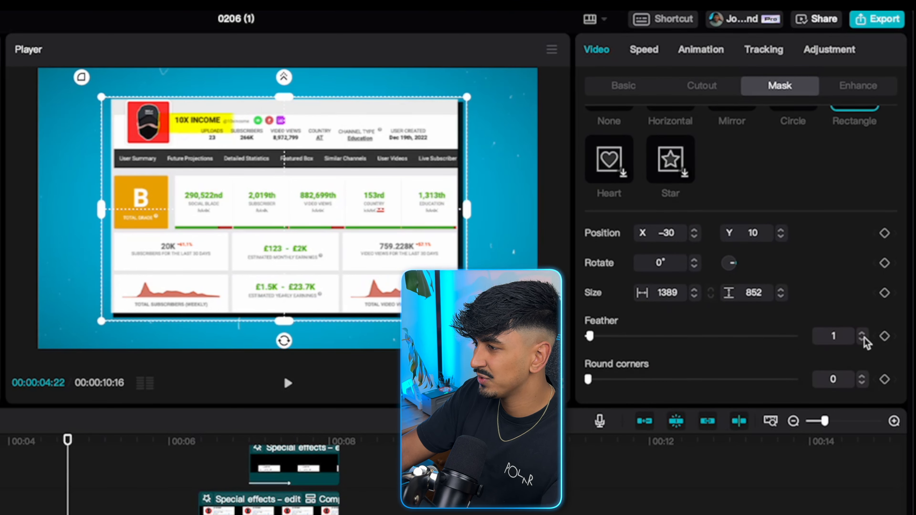
# Shift the shadow's rectangle mask slightly up and left, and pull its lower and right edges in closer around the screenshot card
pyautogui.moveTo(448, 257); pyautogui.dragTo(445, 255)
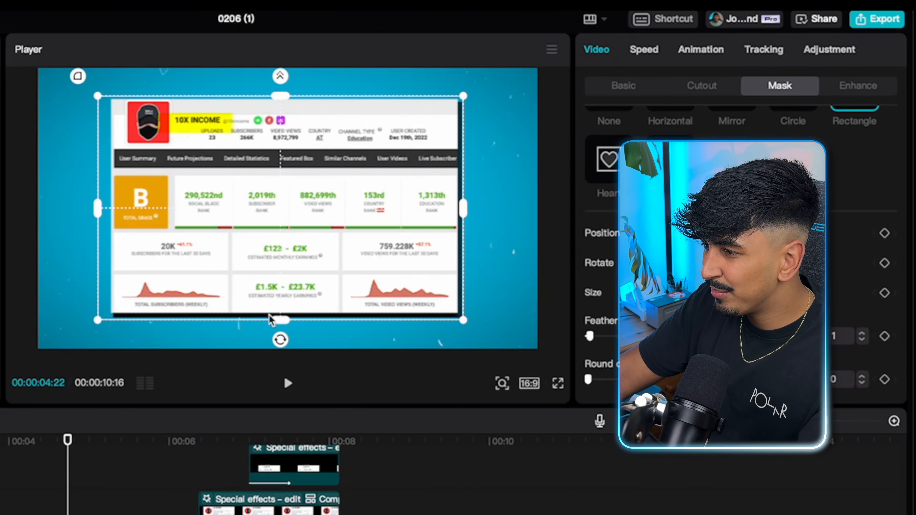
pyautogui.moveTo(279, 322); pyautogui.dragTo(281, 320)
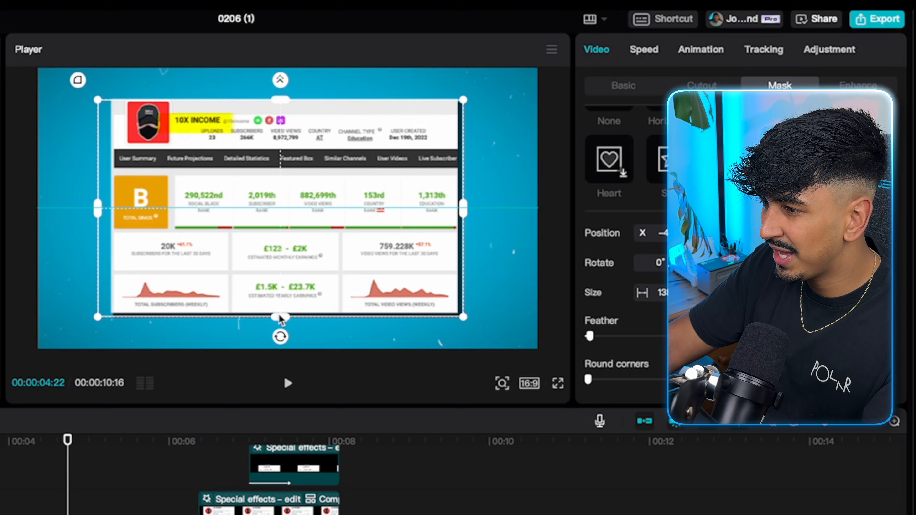
pyautogui.moveTo(464, 211); pyautogui.dragTo(461, 211)
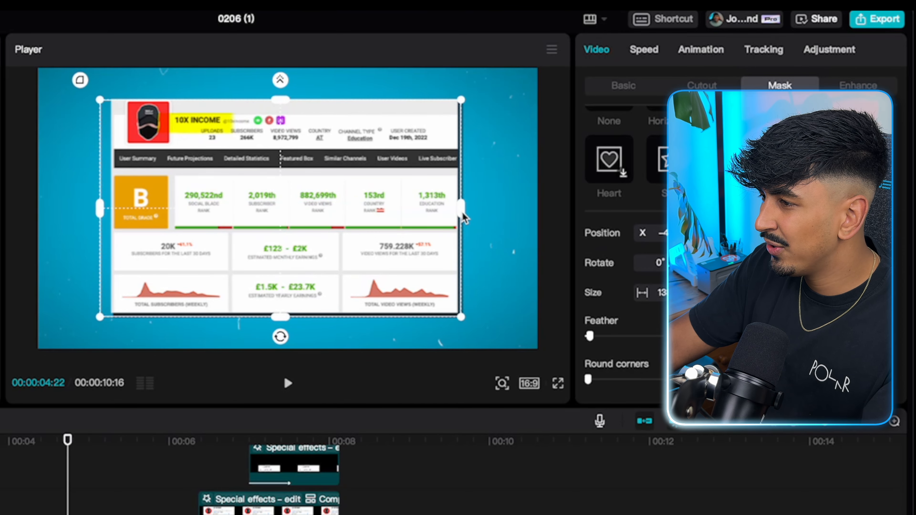
# Play back the channel screenshot scene to check its feathered shadow
pyautogui.press('space')
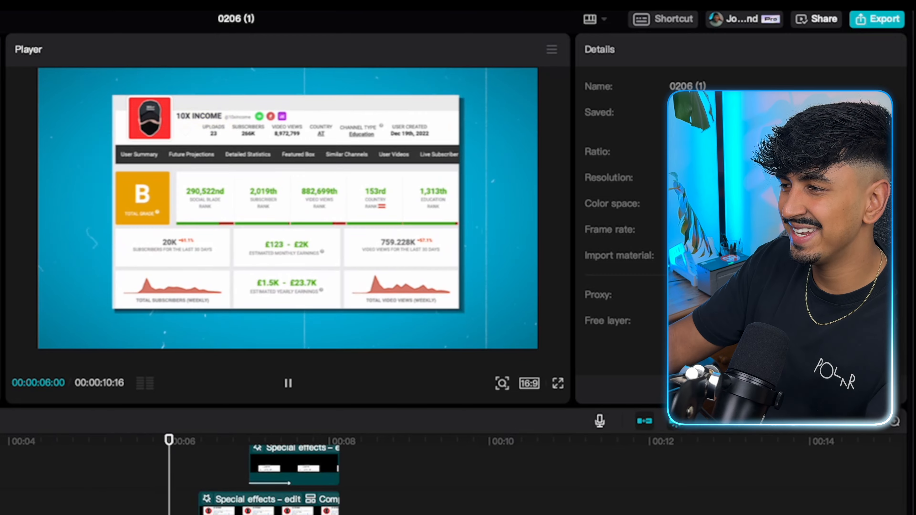
pyautogui.press('space')
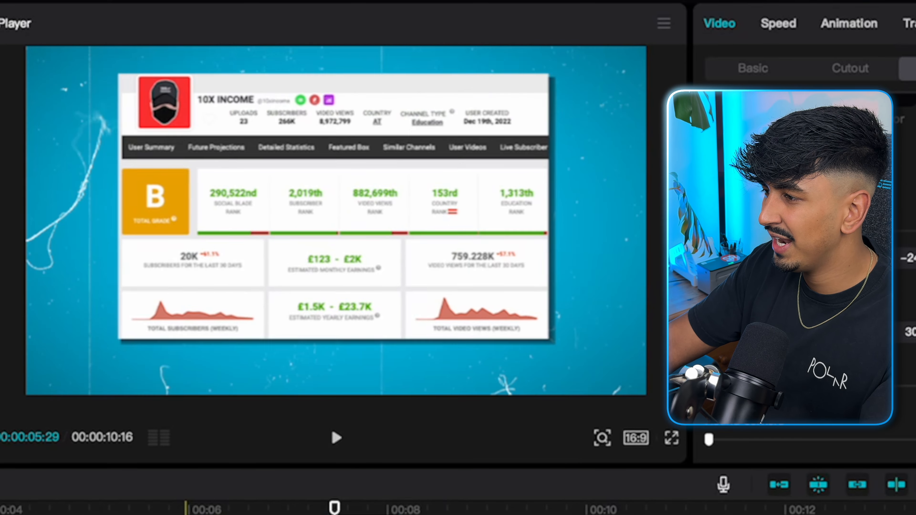
pyautogui.press('space')
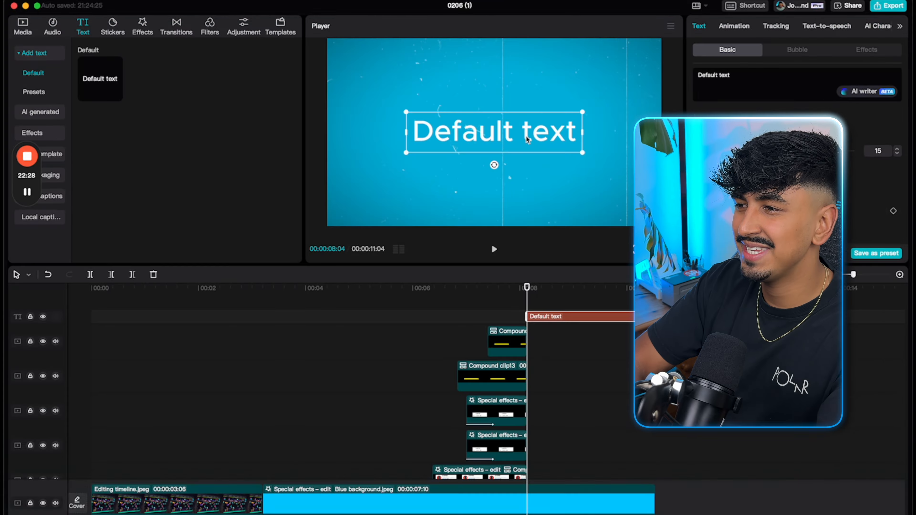
# Replace the default text of the new title with HAS
pyautogui.hotkey('ctrl', 'a')
pyautogui.press('BackSpace')
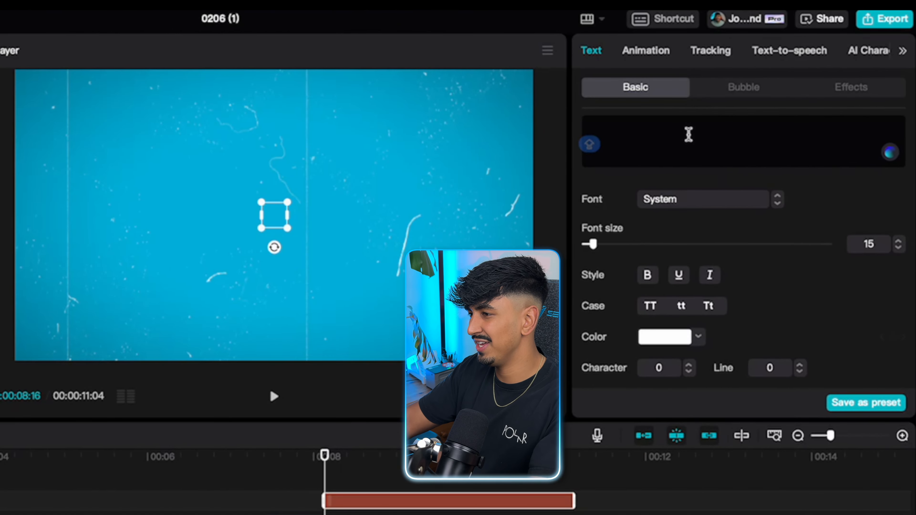
pyautogui.write('HAS')
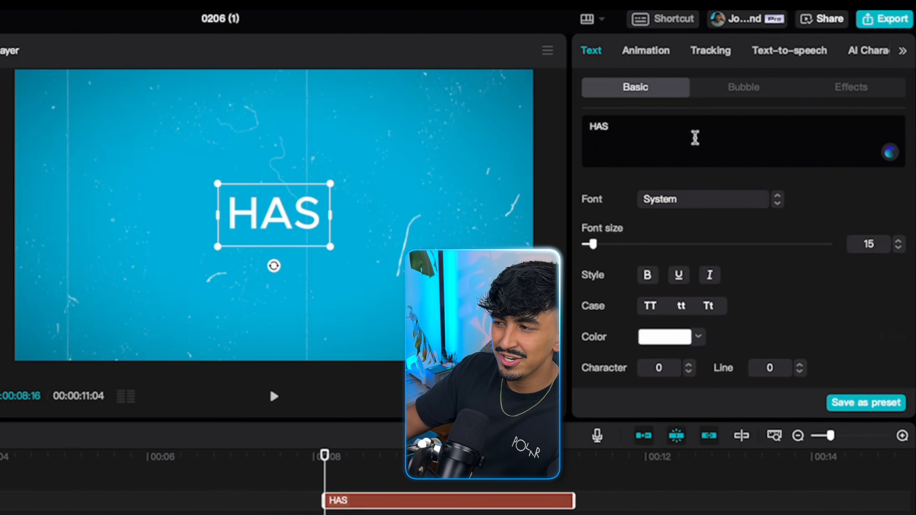
# Style the HAS title in bold italic Montserrat and enable its black shadow
pyautogui.click(703, 199)
pyautogui.click(689, 297)
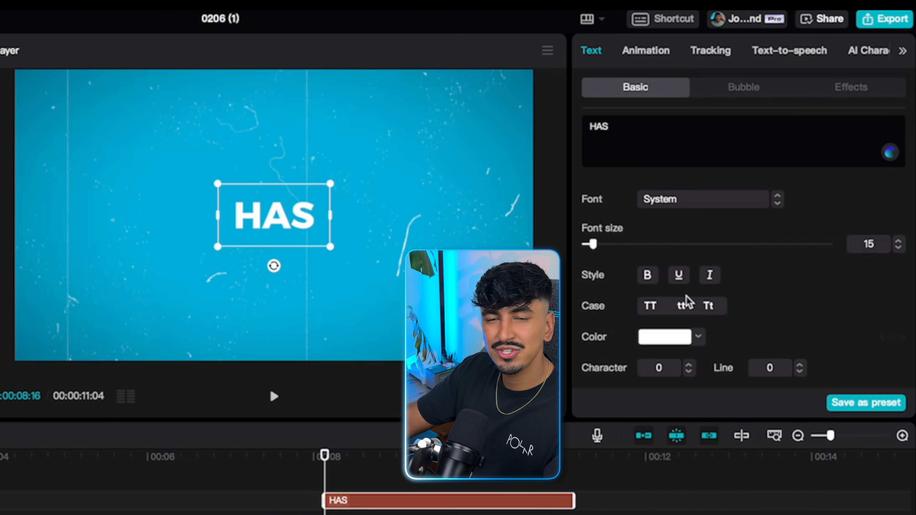
pyautogui.click(709, 278)
pyautogui.scroll(-10, 715, 333)
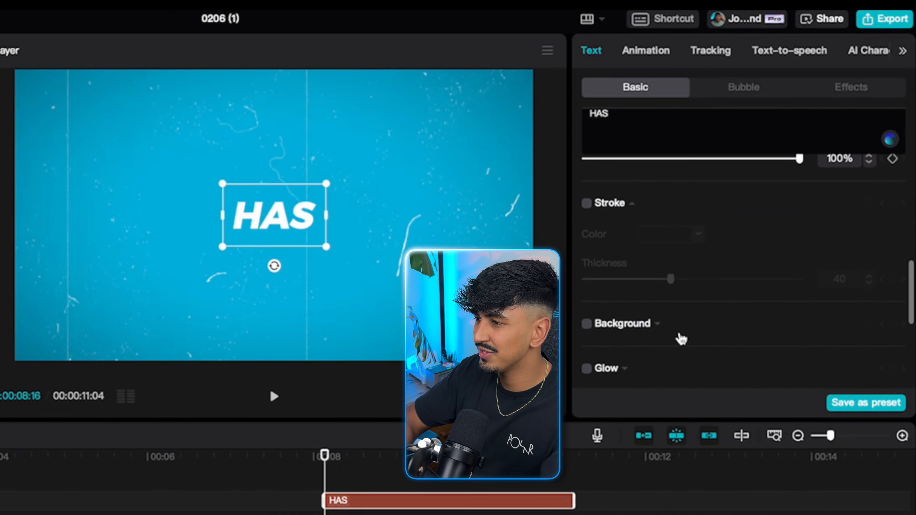
pyautogui.scroll(-3, 589, 368)
pyautogui.click(588, 346)
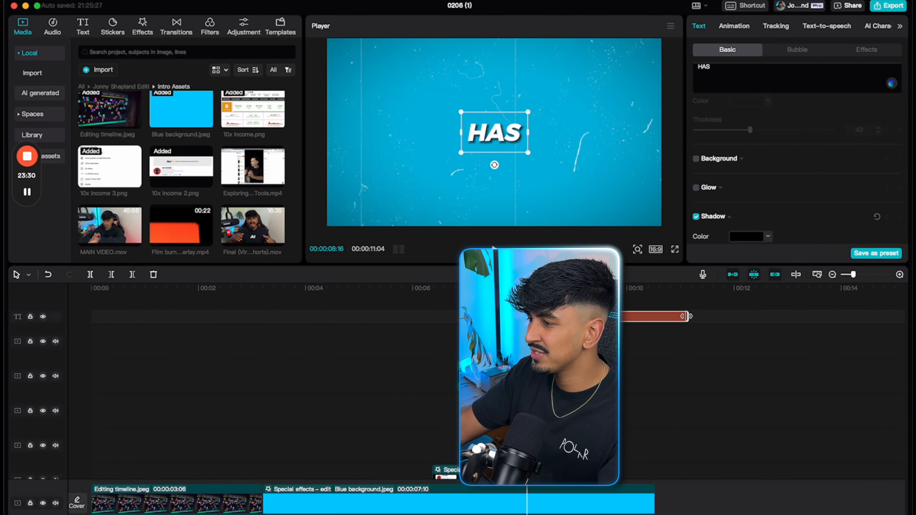
# Trim the HAS title to about 7 frames and add a copy directly after it reading GENERATED
pyautogui.moveTo(687, 317); pyautogui.dragTo(541, 317)
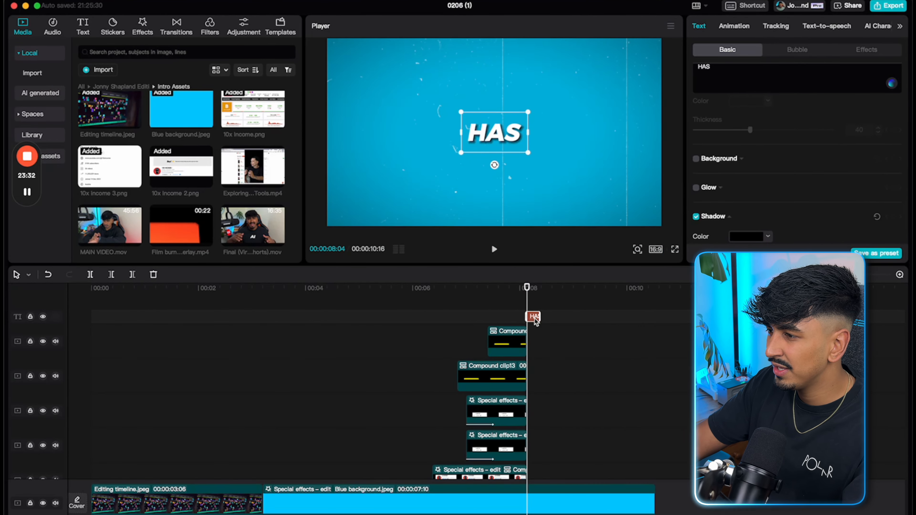
pyautogui.press('super+c')
pyautogui.click(542, 309)
pyautogui.press('super+v')
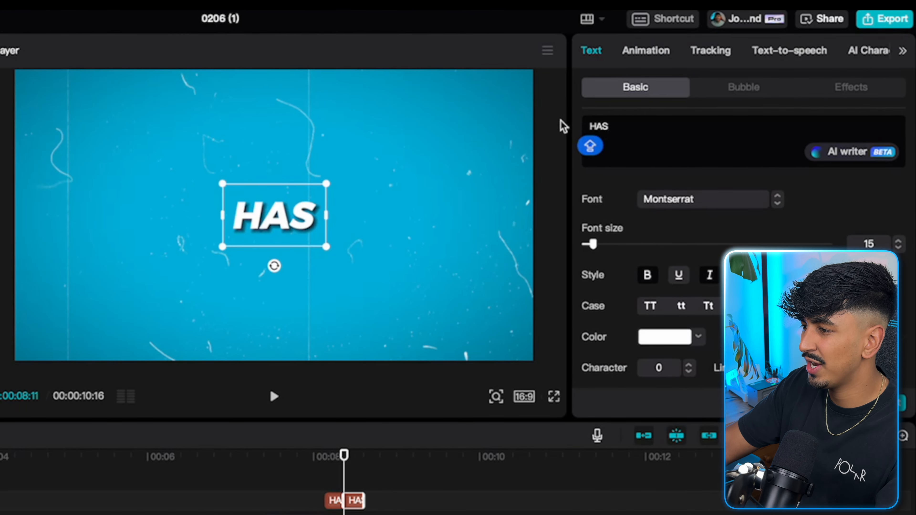
pyautogui.write('GENERATED')
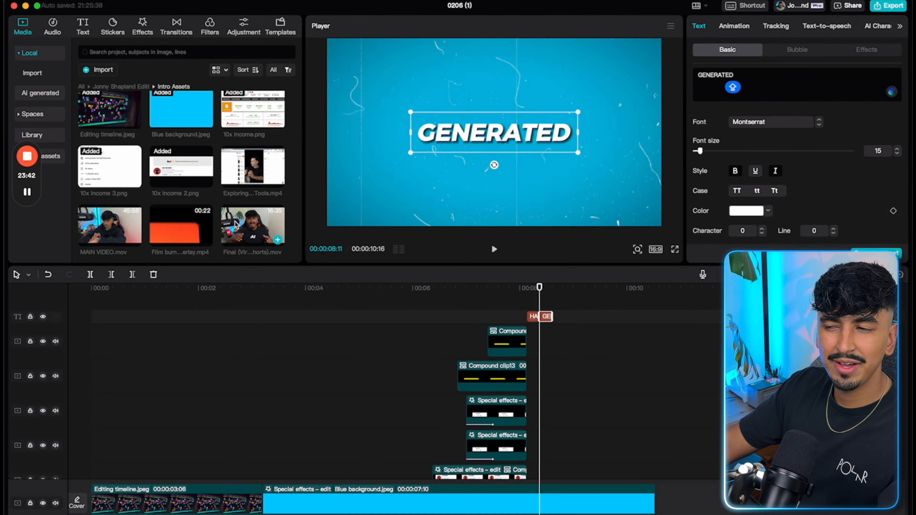
# Paste another title copy directly after GENERATED and change its text to AN
pyautogui.click(238, 232)
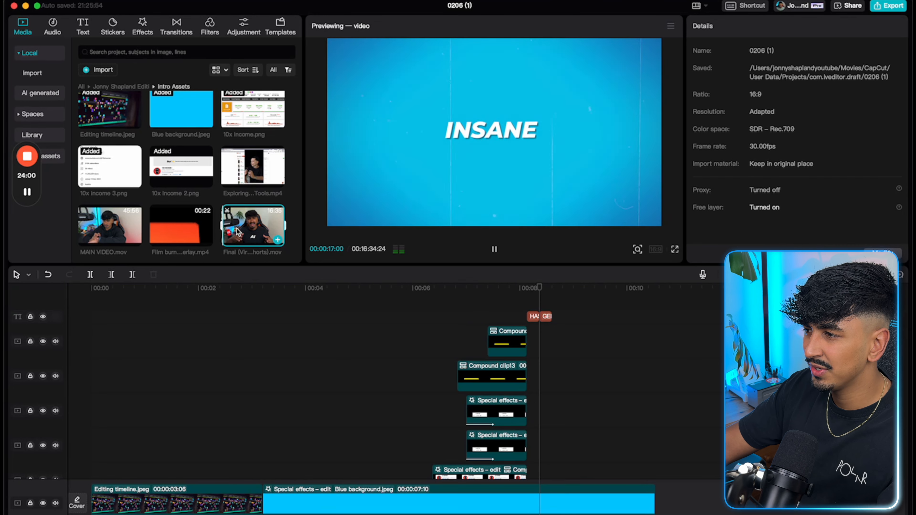
pyautogui.click(547, 317)
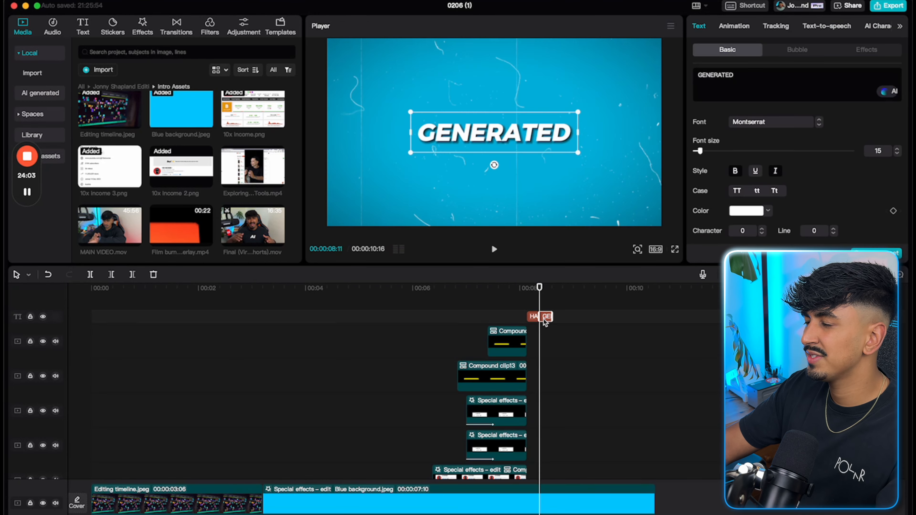
pyautogui.click(554, 307)
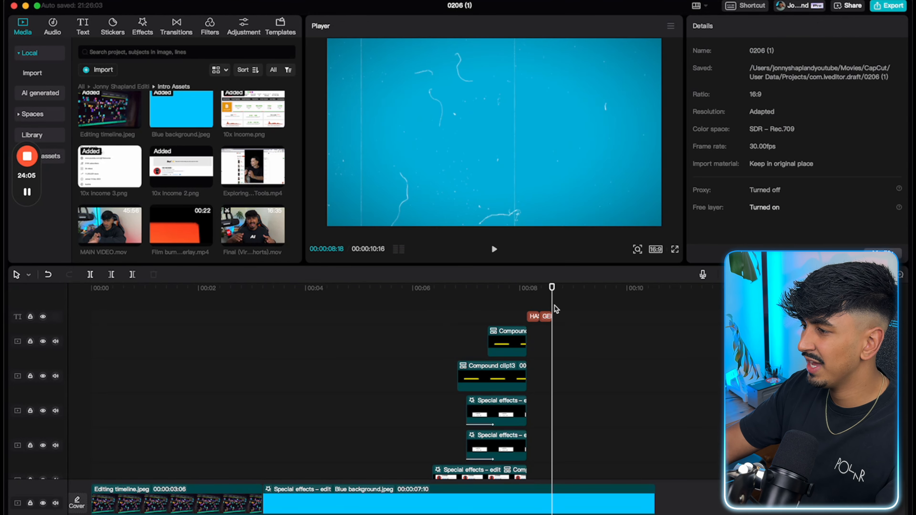
pyautogui.press('super+v')
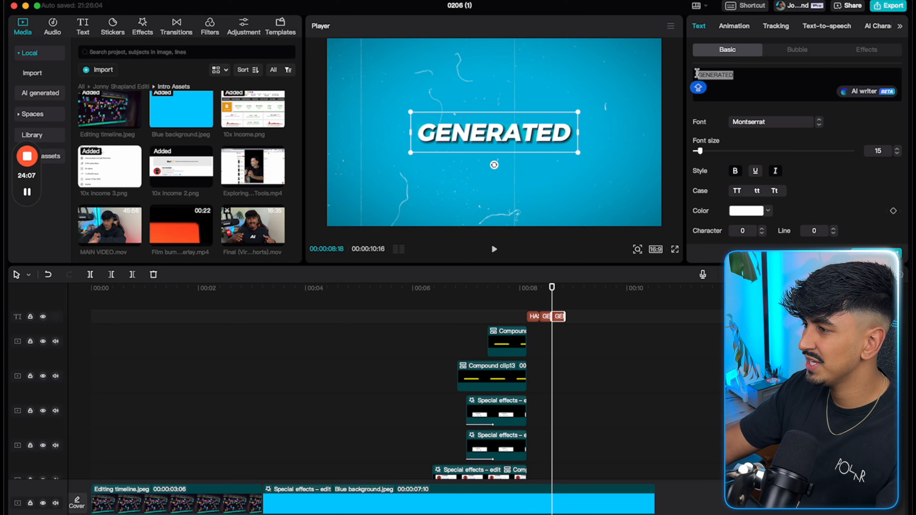
pyautogui.write('AN')
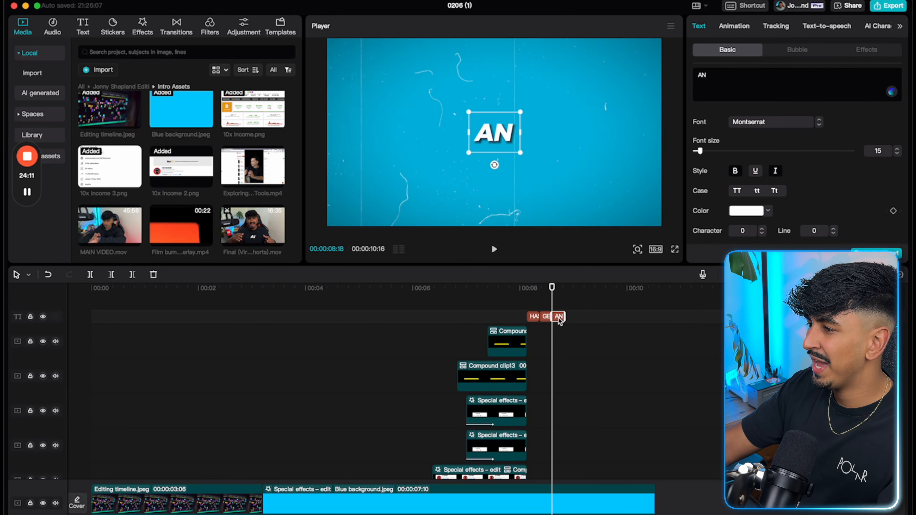
# Add two more title copies back to back after AN, reading INSANE and AMOUNT
pyautogui.click(566, 307)
pyautogui.hotkey('ctrl', 'v')
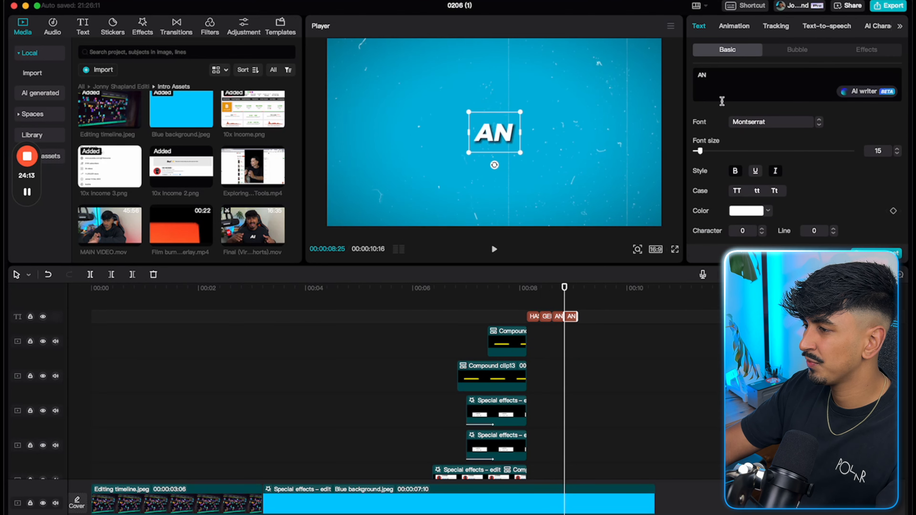
pyautogui.write('INSANE')
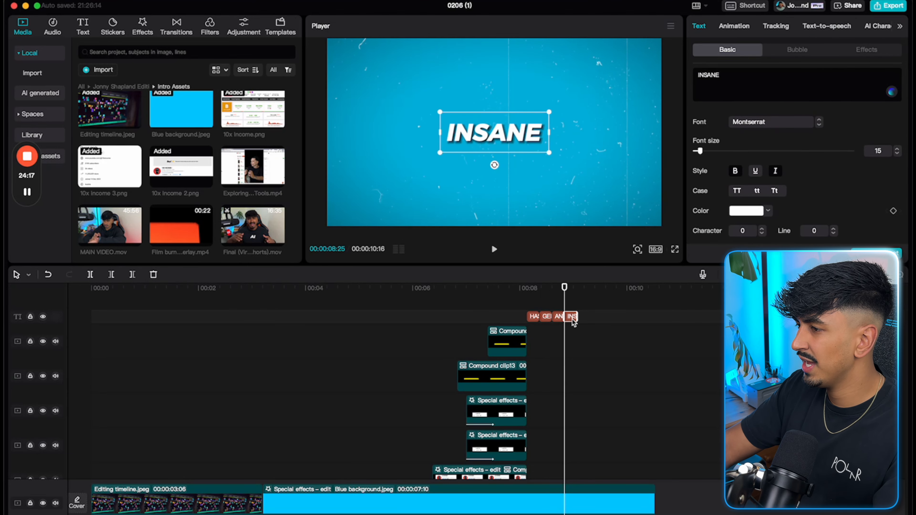
pyautogui.click(577, 307)
pyautogui.hotkey('ctrl', 'v')
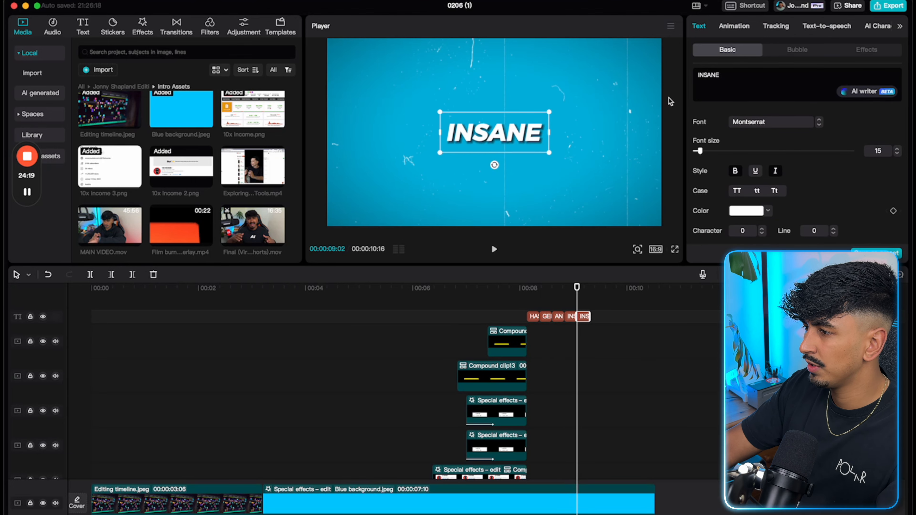
pyautogui.write('AMOUNT')
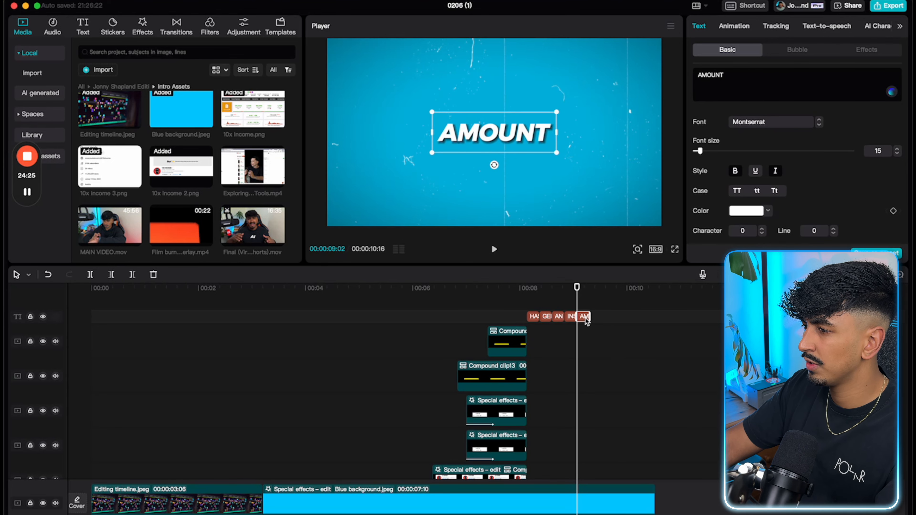
# Add two more title copies back to back after AMOUNT, reading OF and VIEWS
pyautogui.click(591, 305)
pyautogui.press('super+v')
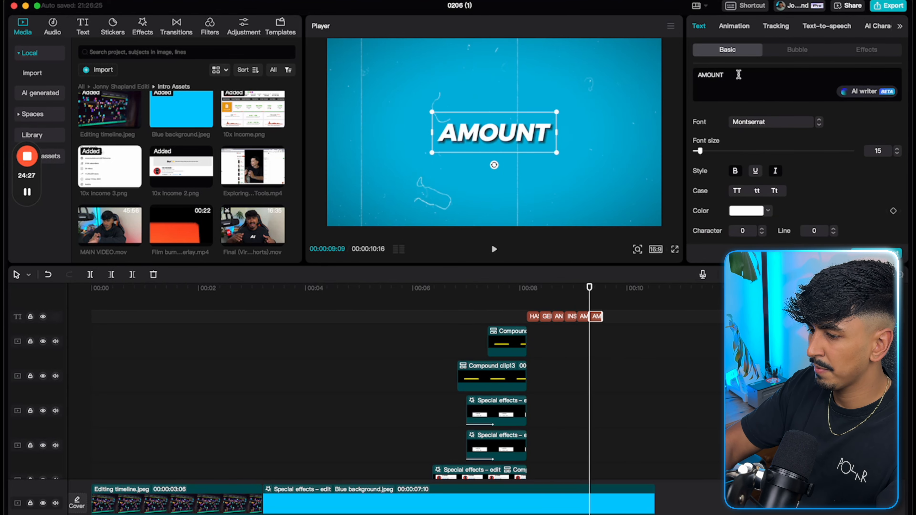
pyautogui.write('OF')
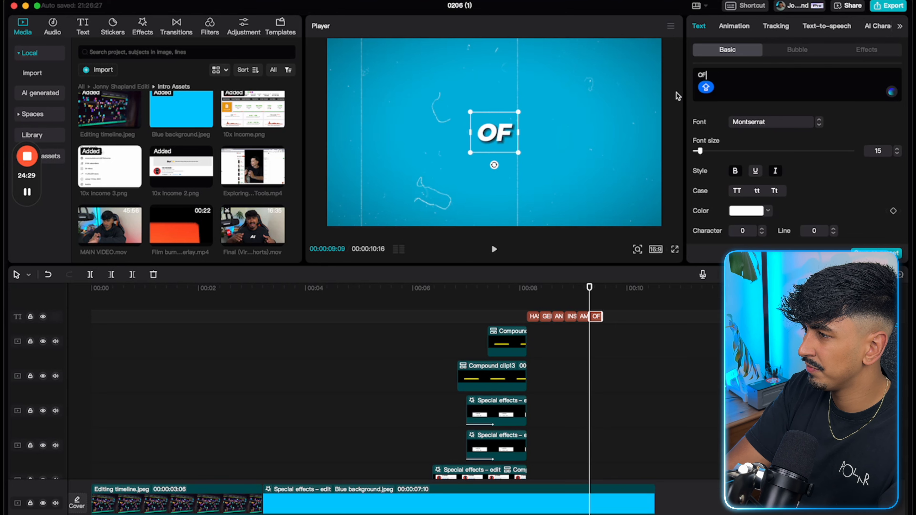
pyautogui.click(608, 306)
pyautogui.click(603, 306)
pyautogui.press('super+v')
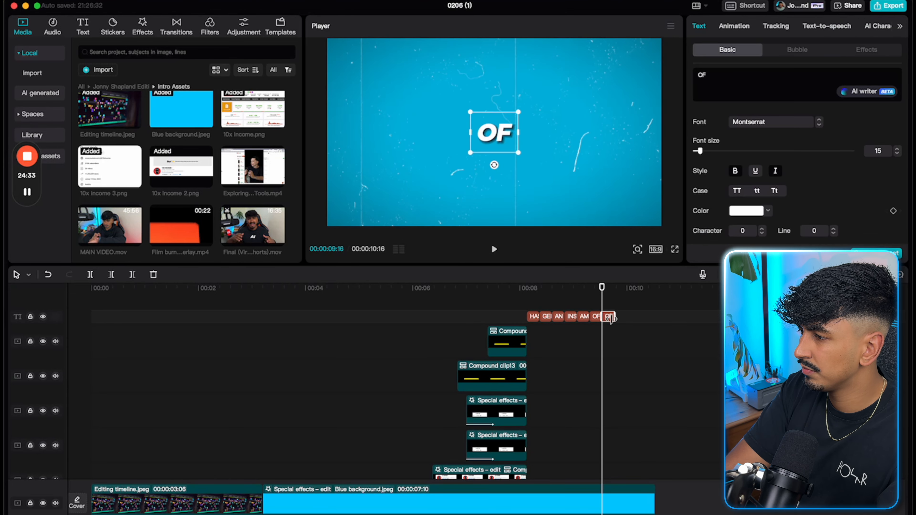
pyautogui.write('VIEWS')
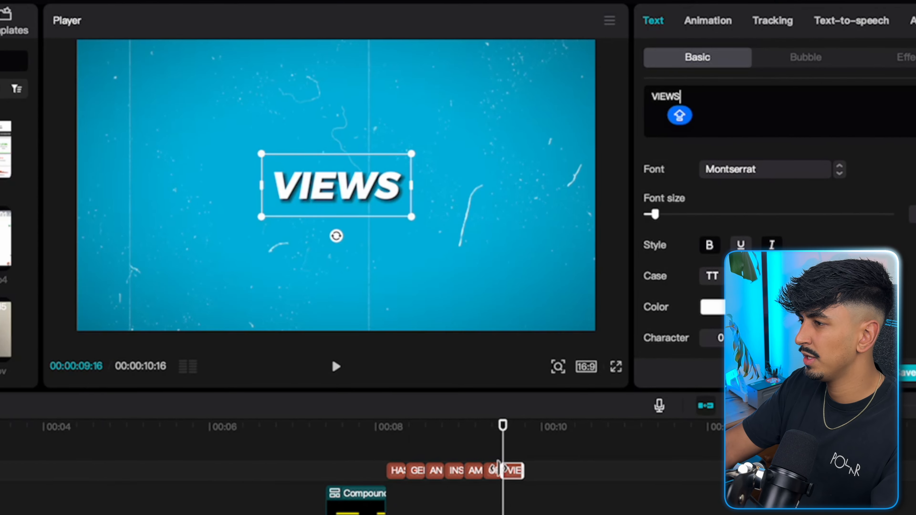
# Turn off bold on all seven word titles together and play back the word sequence from its start
pyautogui.moveTo(549, 481); pyautogui.dragTo(424, 460)
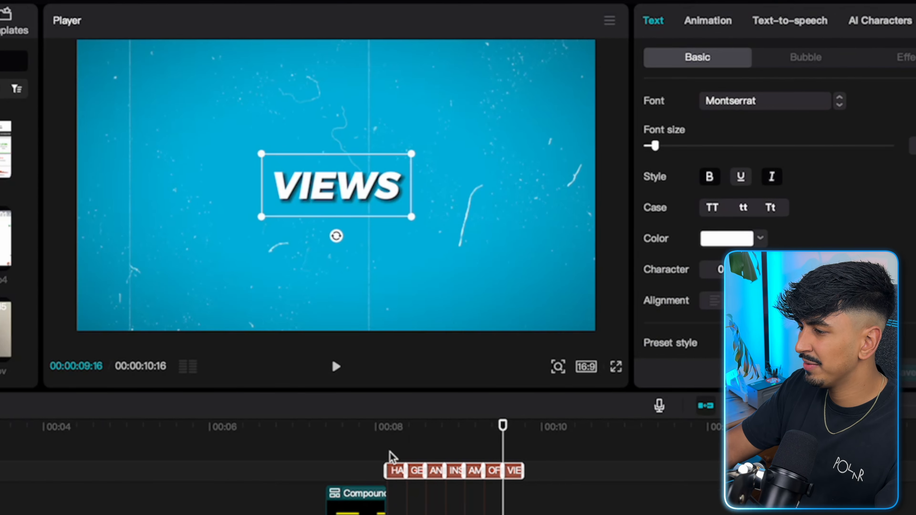
pyautogui.moveTo(324, 195)
pyautogui.mouseDown()
pyautogui.moveTo(290, 195)
pyautogui.moveTo(336, 198)
pyautogui.mouseUp()
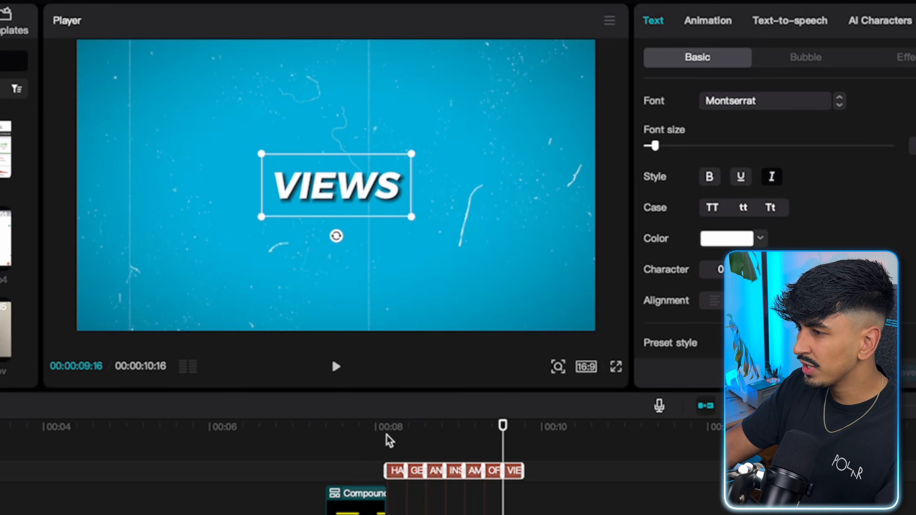
pyautogui.click(384, 443)
pyautogui.press('space')
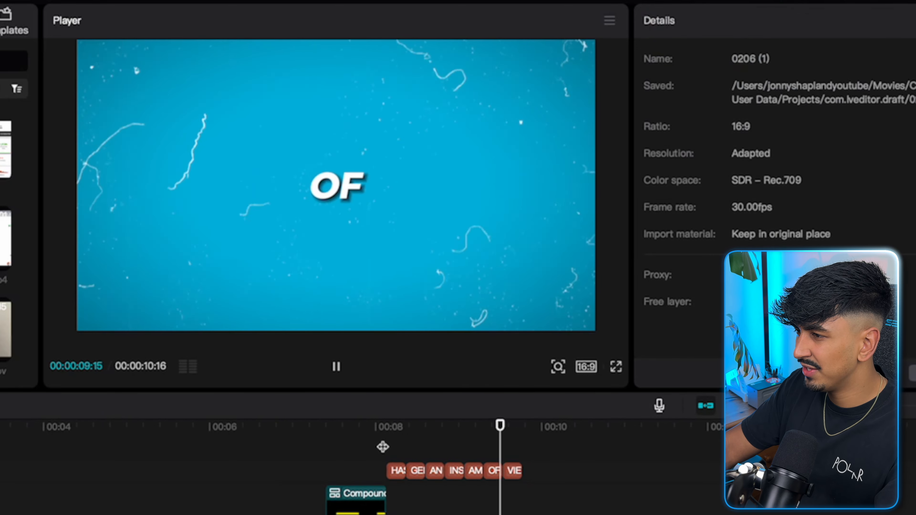
pyautogui.click(384, 445)
pyautogui.press('space')
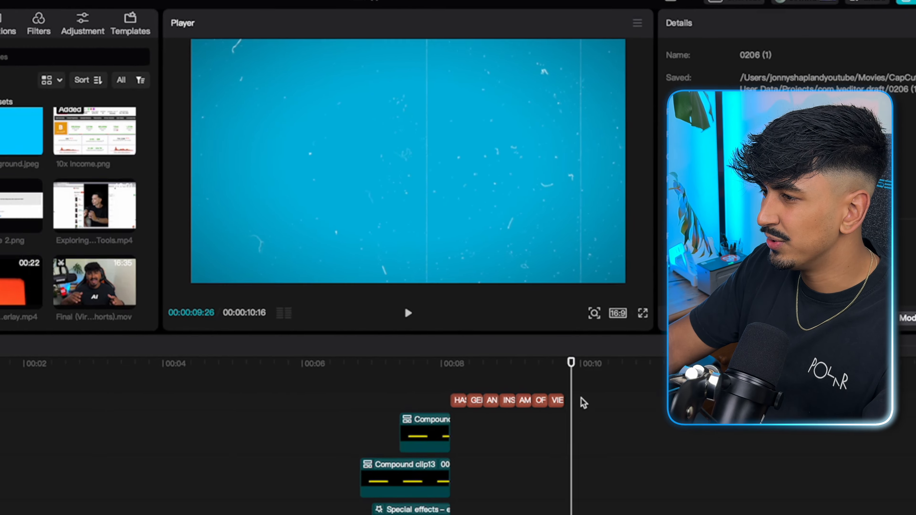
# Try combining the seven word titles, HAS through VIEWS, into one compound clip
pyautogui.moveTo(582, 398); pyautogui.dragTo(453, 394)
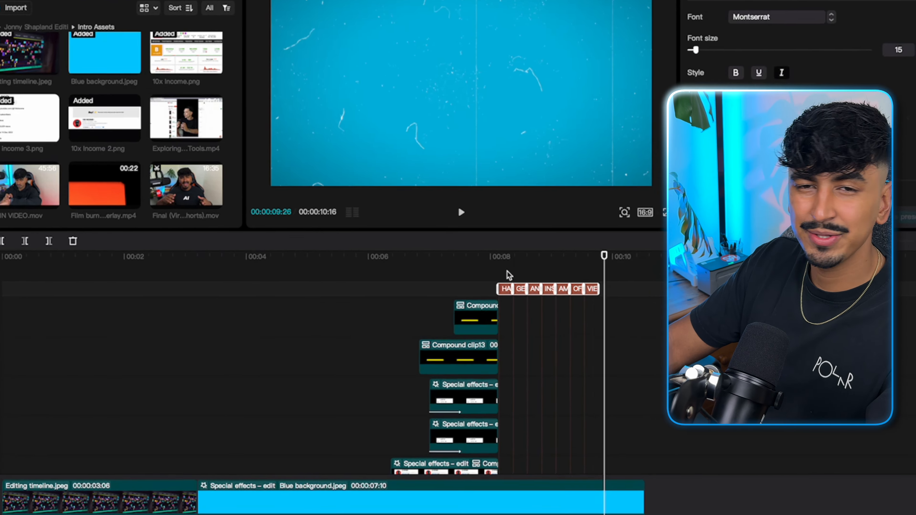
pyautogui.click(508, 274)
pyautogui.moveTo(491, 274); pyautogui.dragTo(568, 281)
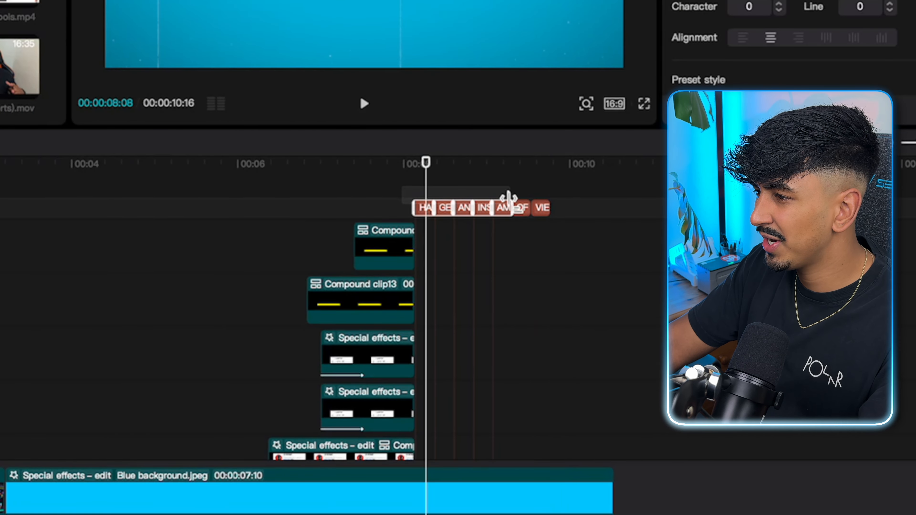
pyautogui.moveTo(509, 197); pyautogui.dragTo(548, 205)
pyautogui.rightClick(543, 212)
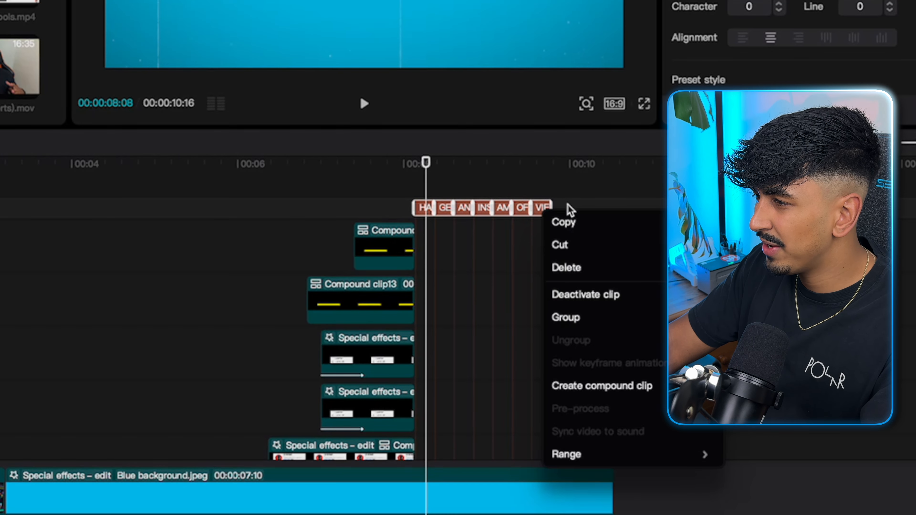
pyautogui.click(586, 388)
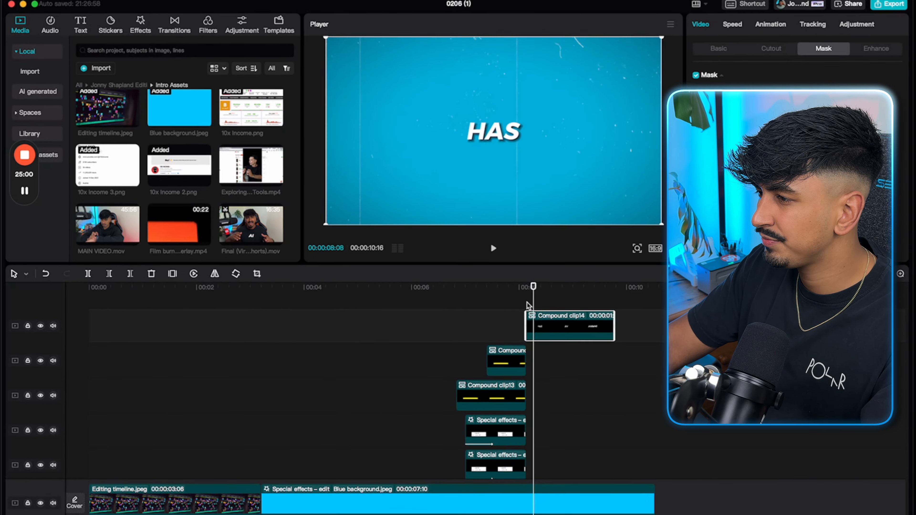
# Try the Slide Up entrance animation on the compound clip of word titles
pyautogui.click(412, 189)
pyautogui.click(430, 224)
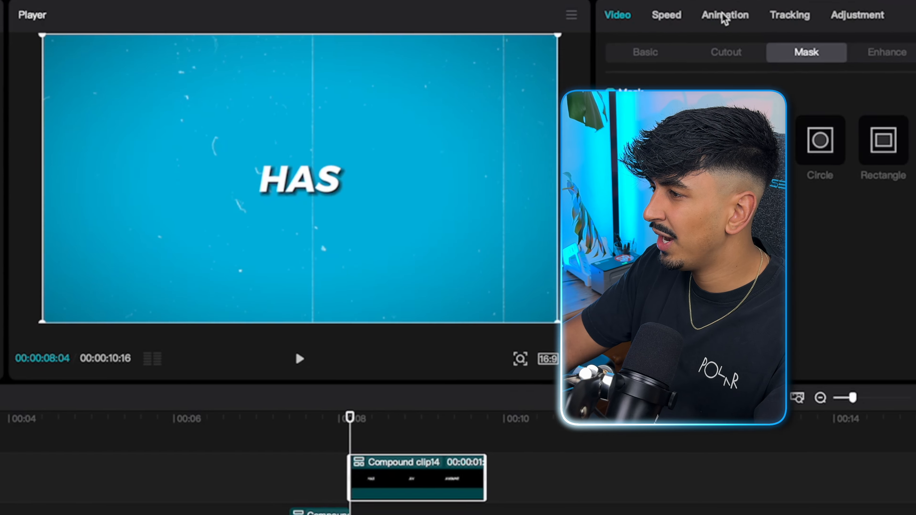
pyautogui.click(771, 25)
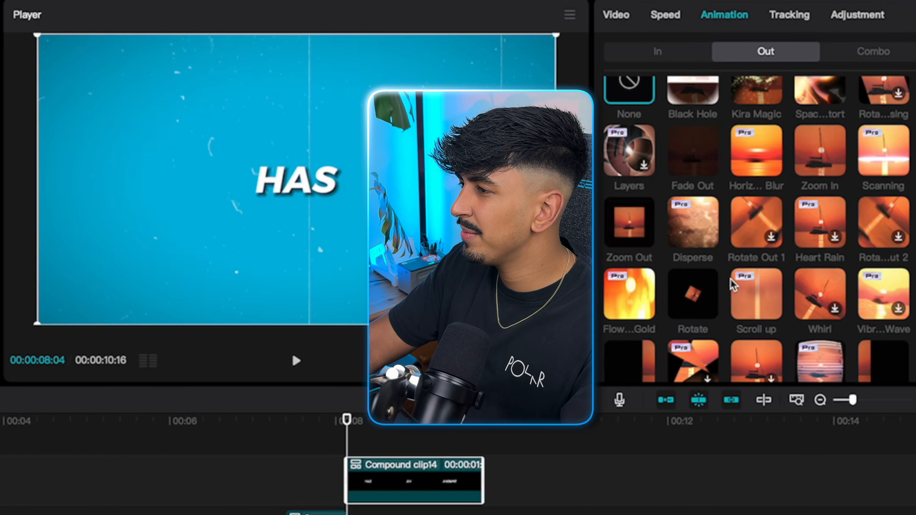
pyautogui.scroll(-2, 765, 289)
pyautogui.click(663, 57)
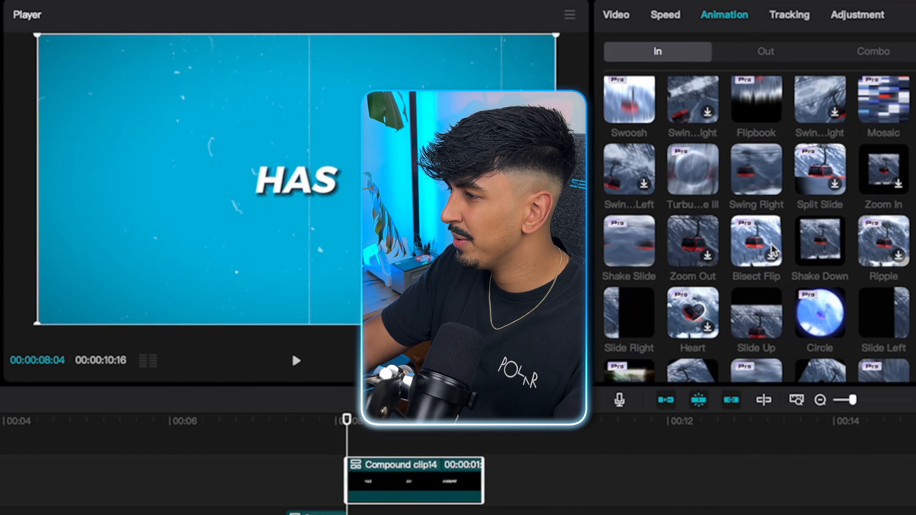
pyautogui.scroll(-2, 772, 249)
pyautogui.click(759, 231)
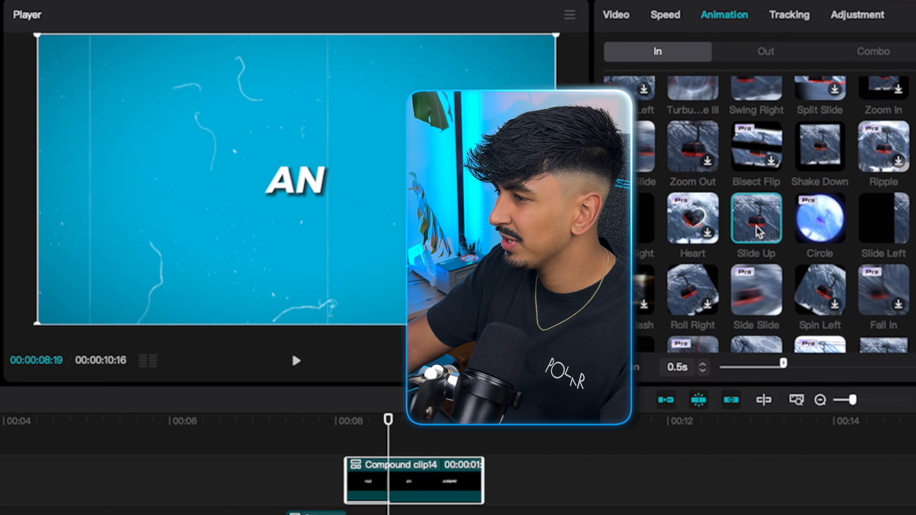
# Play back the animated words and undo both the animation and the compound clip, restoring the separate titles
pyautogui.click(345, 440)
pyautogui.press('space')
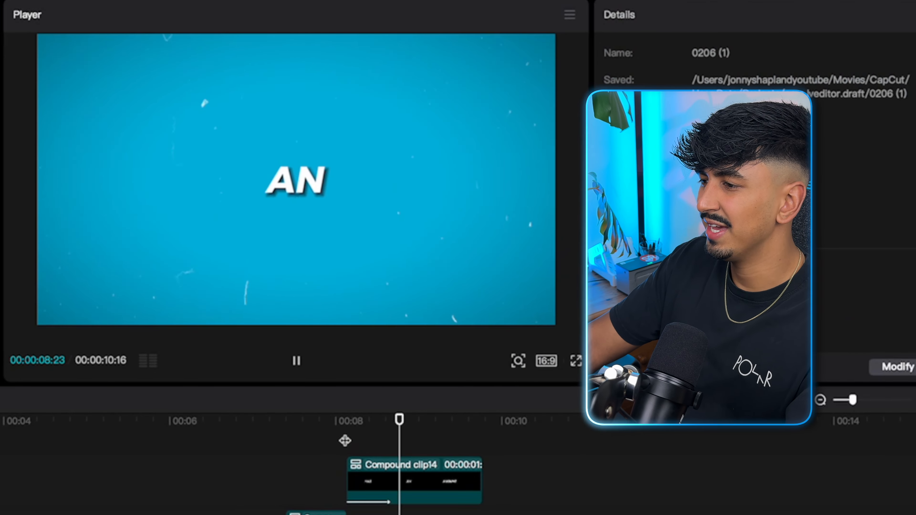
pyautogui.press('space')
pyautogui.press('super+z')
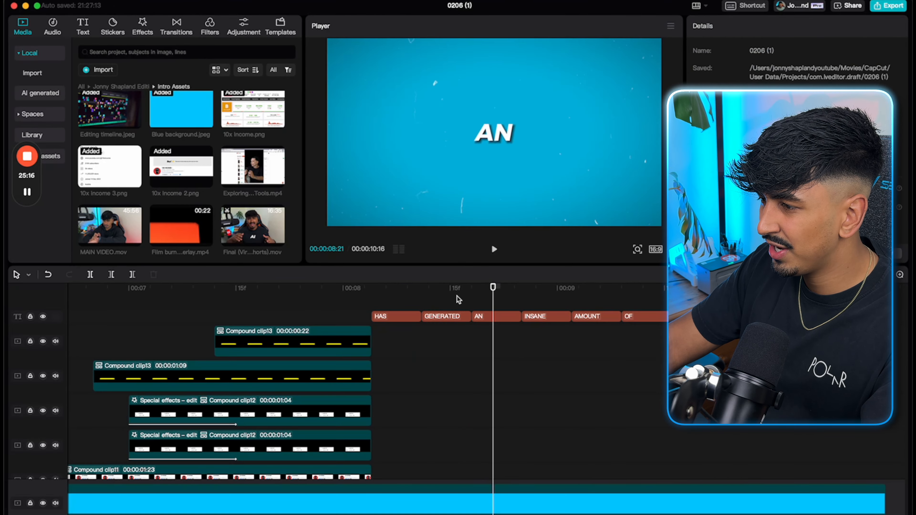
# Lengthen the HAS title with the other words following directly after it, and combine all seven titles into one compound clip
pyautogui.moveTo(458, 300); pyautogui.dragTo(718, 324)
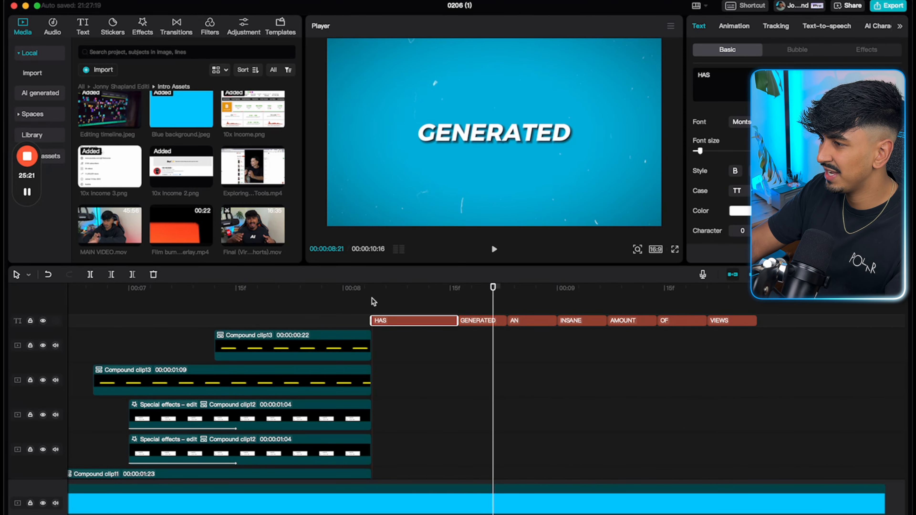
pyautogui.moveTo(373, 300); pyautogui.dragTo(555, 315)
pyautogui.rightClick(738, 324)
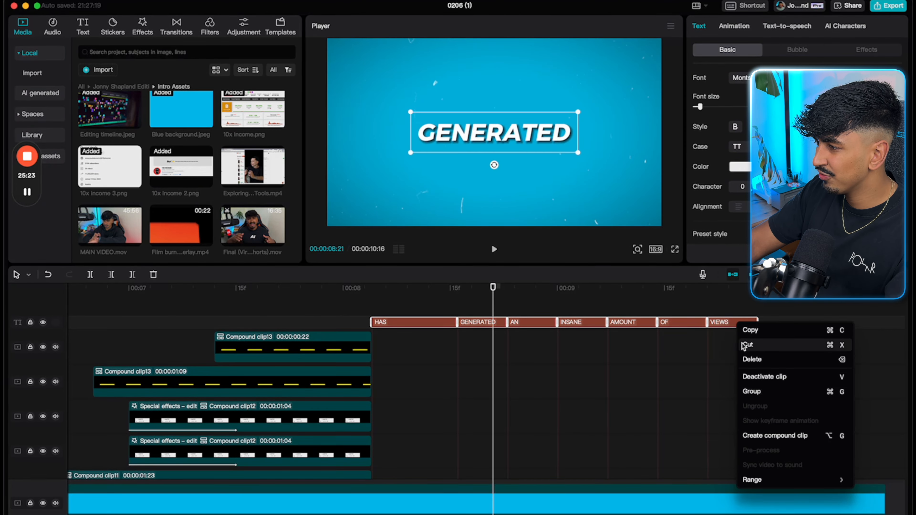
pyautogui.click(774, 436)
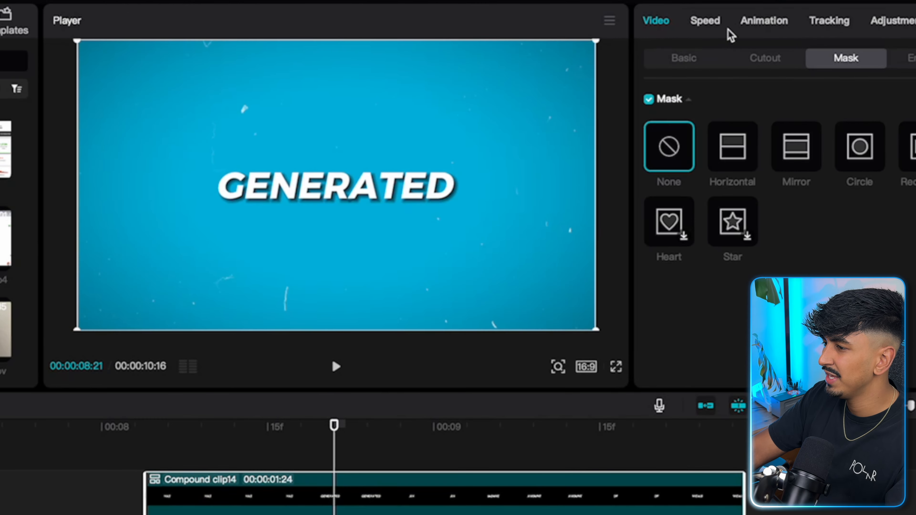
# Apply the Slide Up entrance animation to the new compound clip of word titles
pyautogui.click(759, 27)
pyautogui.scroll(-1, 796, 213)
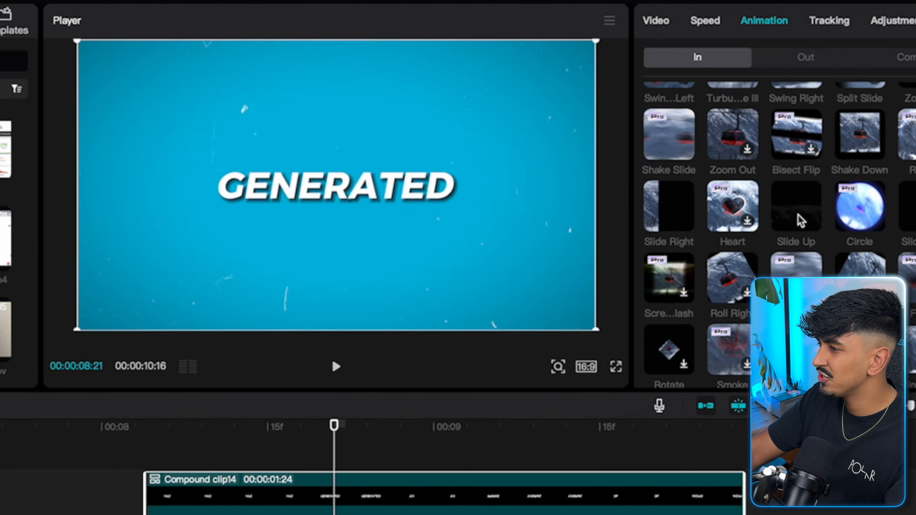
pyautogui.click(796, 208)
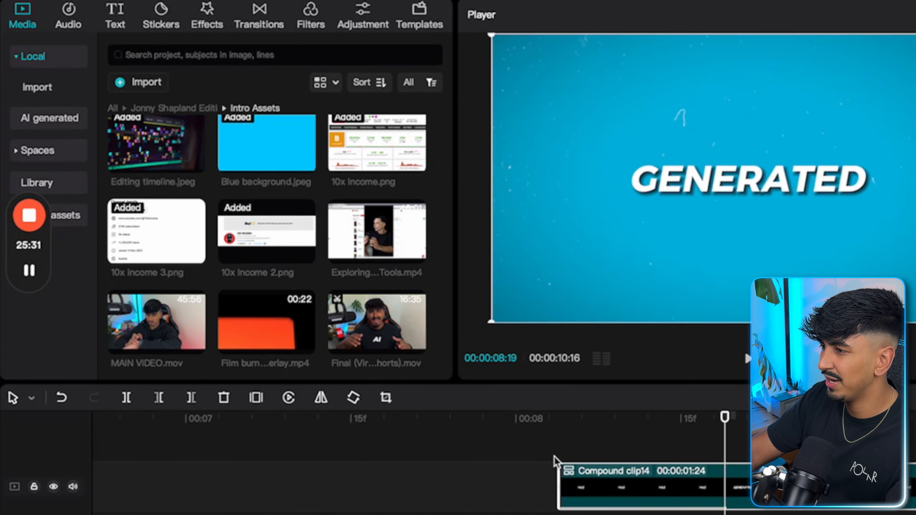
# Add the Rebound Swing effect to the word-title compound clip and play back the sequence
pyautogui.click(206, 16)
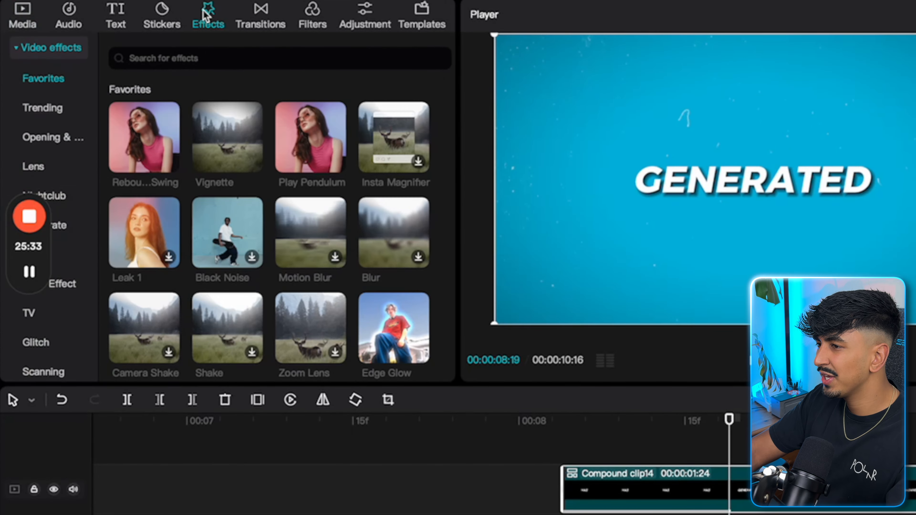
pyautogui.moveTo(138, 146); pyautogui.dragTo(669, 482)
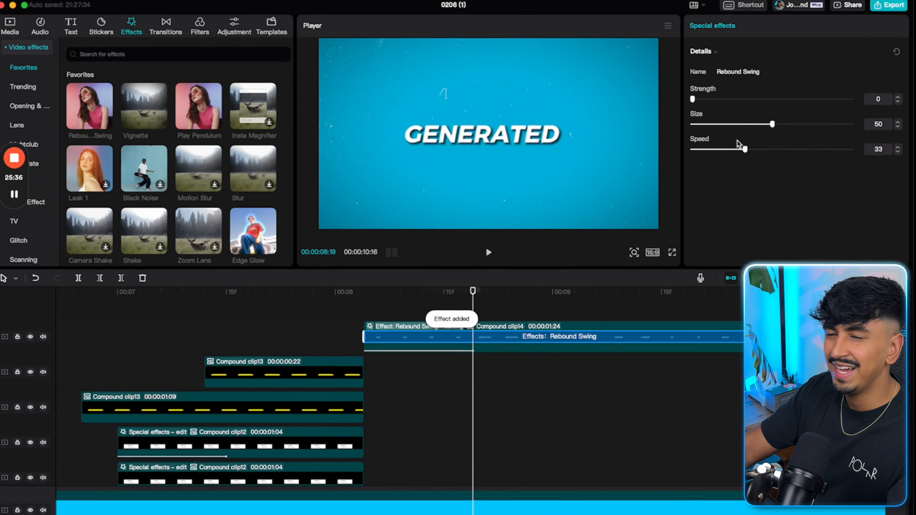
pyautogui.press('space')
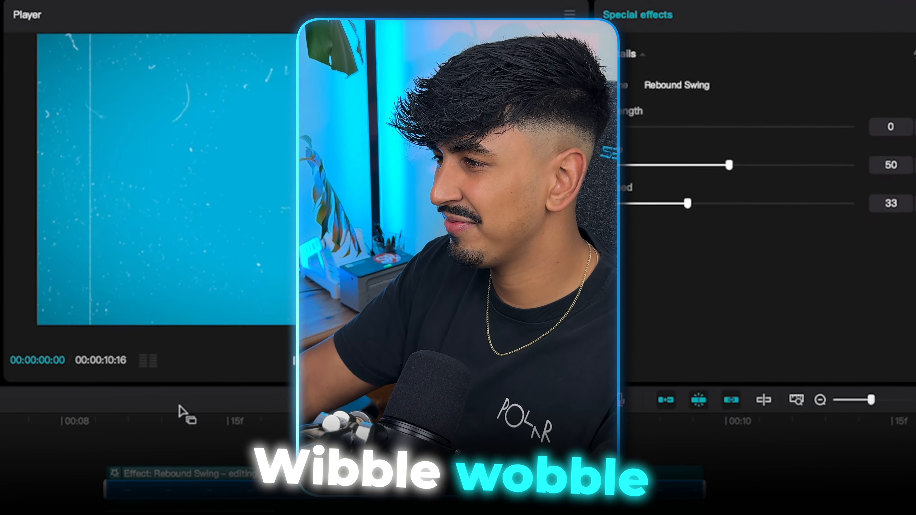
pyautogui.click(67, 436)
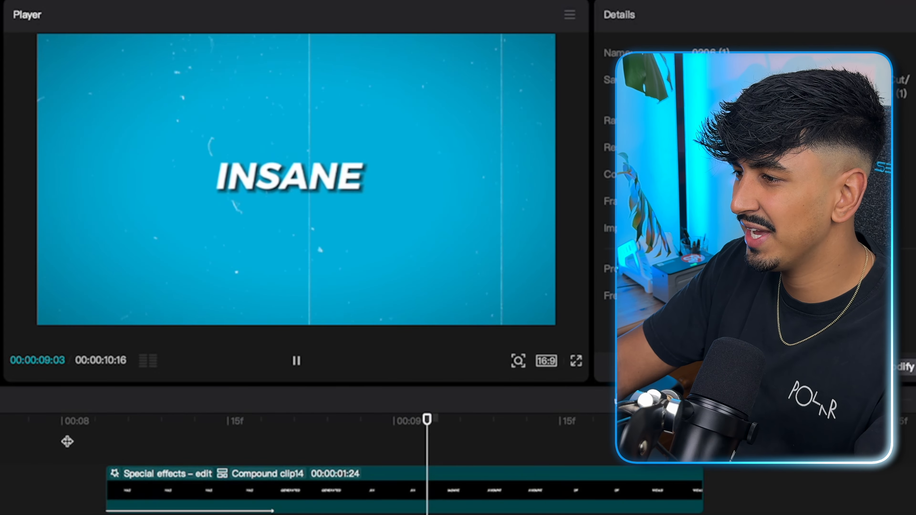
pyautogui.press('space')
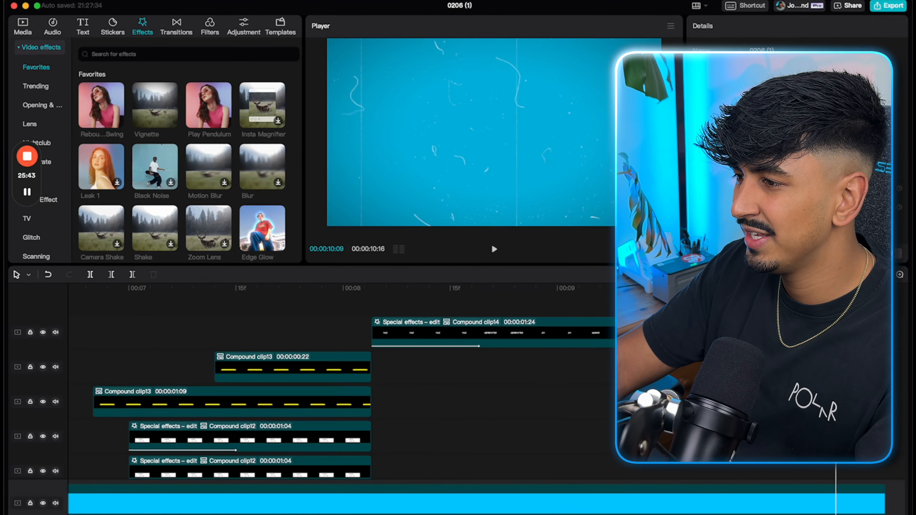
# Trim the blue background and dark overlay clips to 00:00:06:22 each, ending with the word VIEWS, and play the intro from its start
pyautogui.press('super+minus')
pyautogui.press('super+minus')
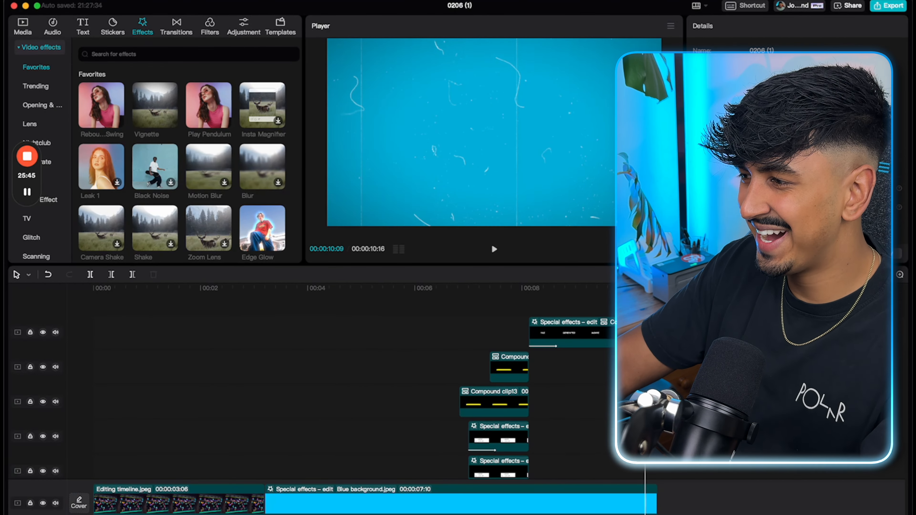
pyautogui.moveTo(656, 496); pyautogui.dragTo(625, 497)
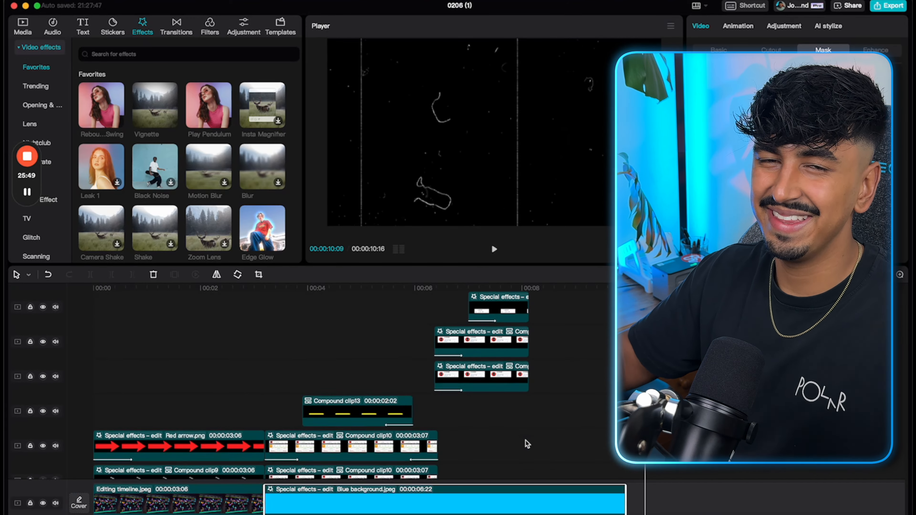
pyautogui.moveTo(656, 439); pyautogui.dragTo(626, 438)
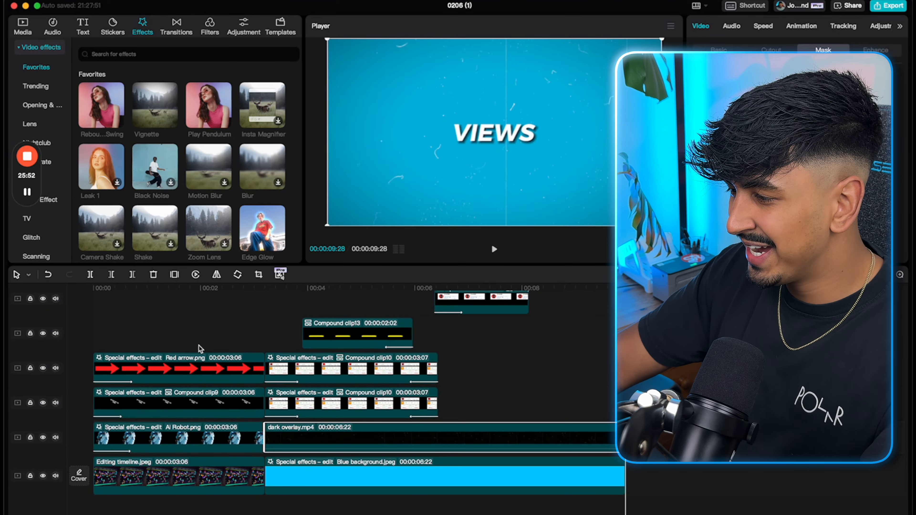
pyautogui.click(79, 341)
pyautogui.press('space')
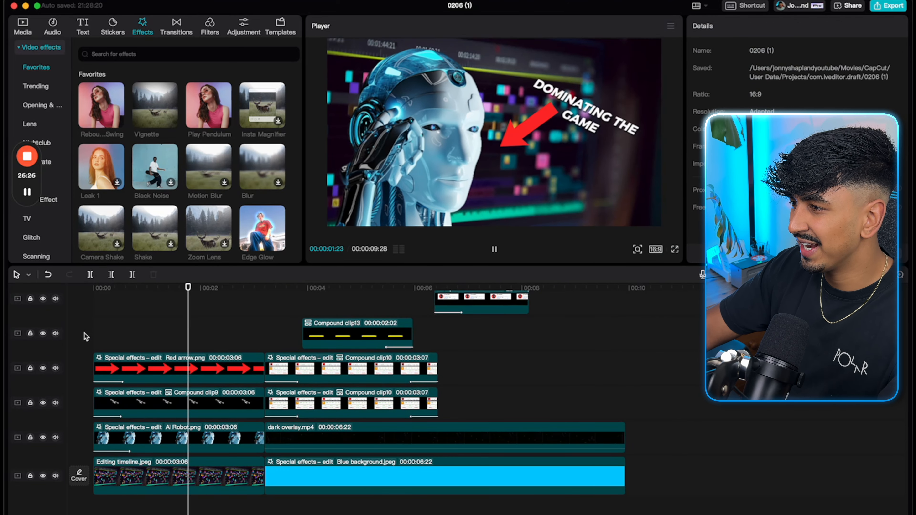
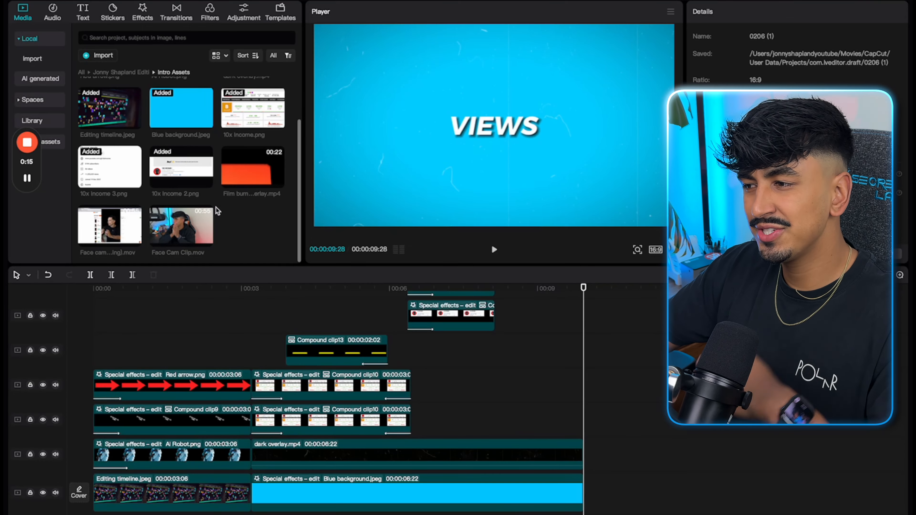
# Append the face cam screen recording after the blue background and stack Face Cam Clip.mov directly above it with aligned starts
pyautogui.click(135, 240)
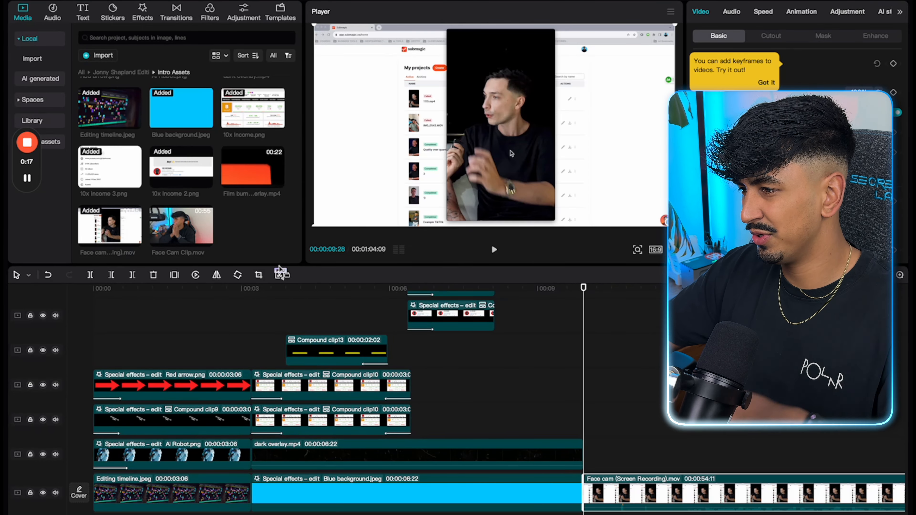
pyautogui.moveTo(181, 233); pyautogui.dragTo(603, 462)
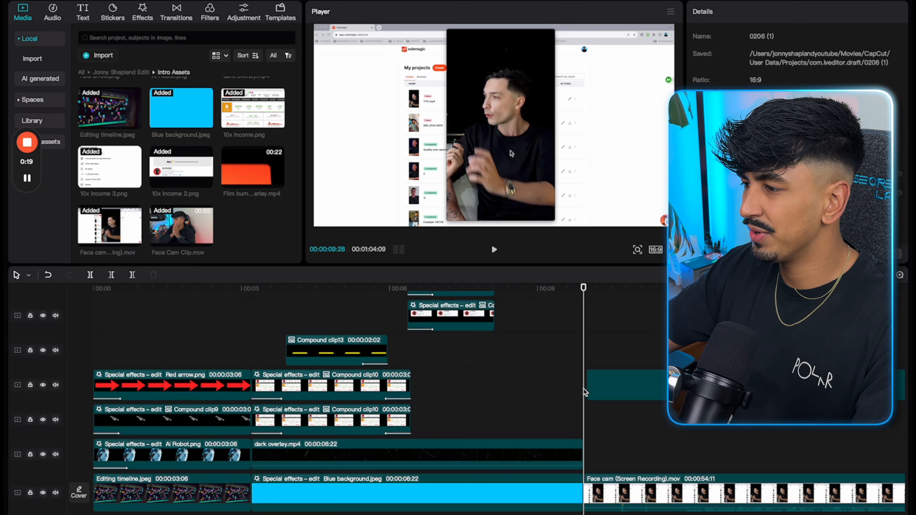
pyautogui.scroll(5, 594, 318)
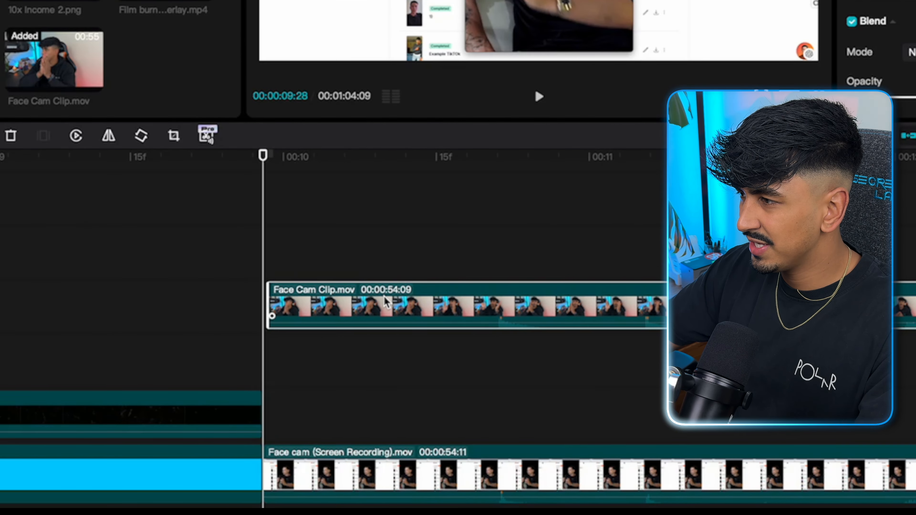
pyautogui.moveTo(410, 376); pyautogui.dragTo(401, 448)
pyautogui.moveTo(396, 403); pyautogui.dragTo(382, 411)
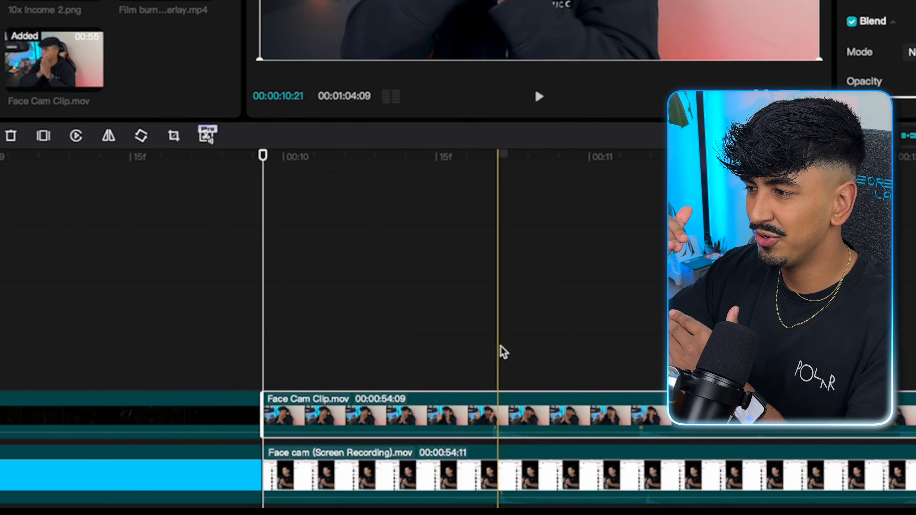
# Play back the stacked face cam and screen recording clips to review the spoken footage
pyautogui.press('space')
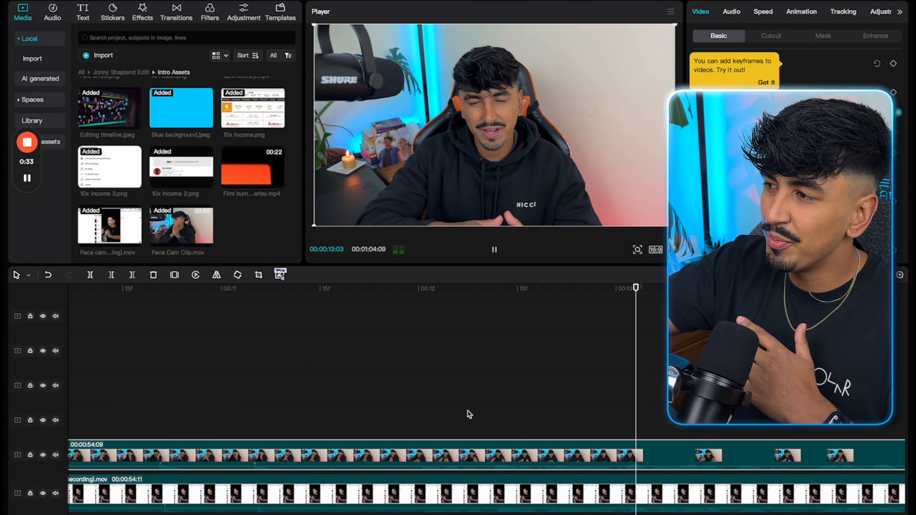
pyautogui.press('space')
pyautogui.press('space')
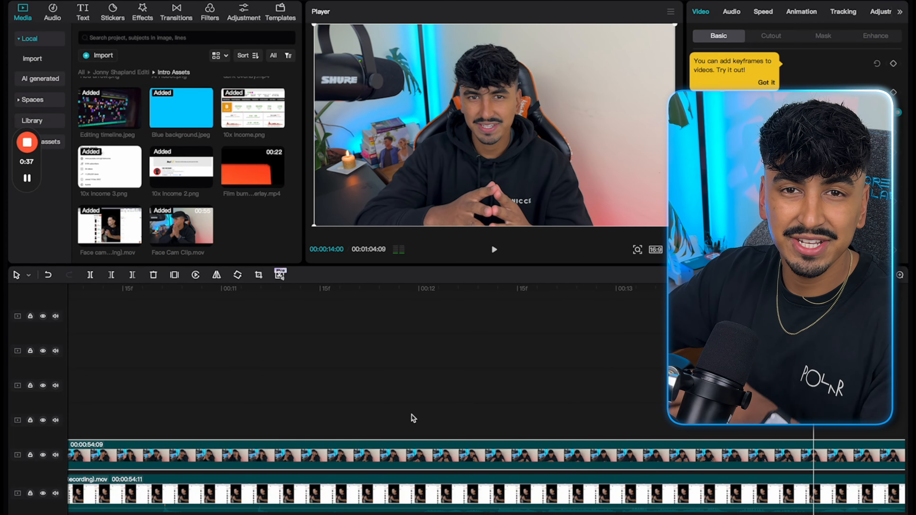
pyautogui.press('space')
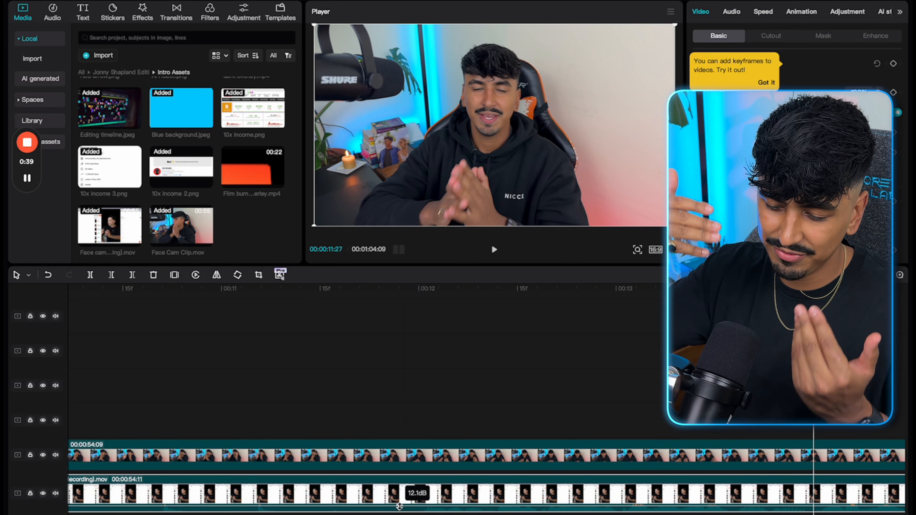
pyautogui.click(401, 456)
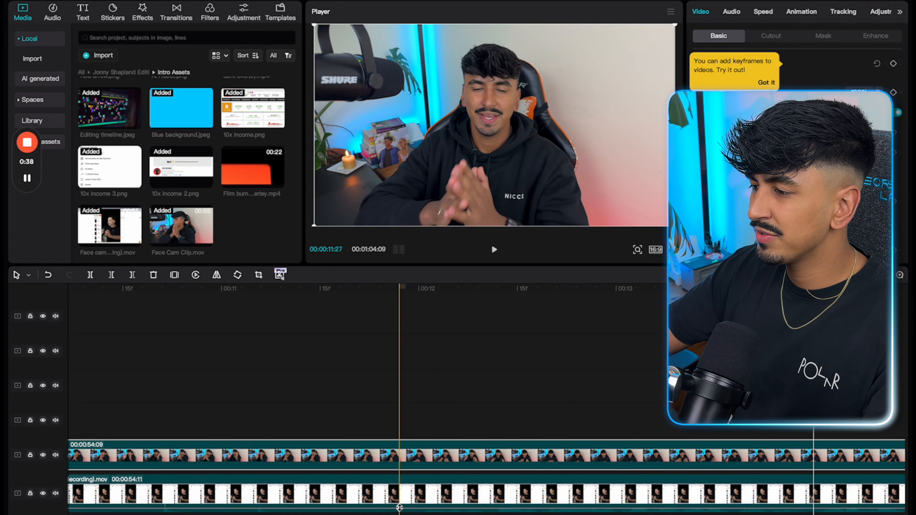
# Split both the face cam clip and the screen recording at 00:00:19:20 and resume playback
pyautogui.press('space')
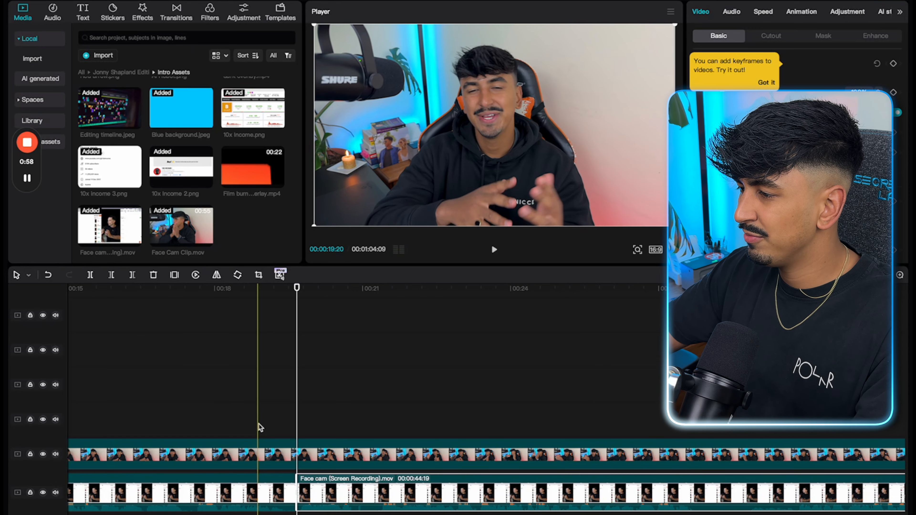
pyautogui.press('super+b')
pyautogui.press('space')
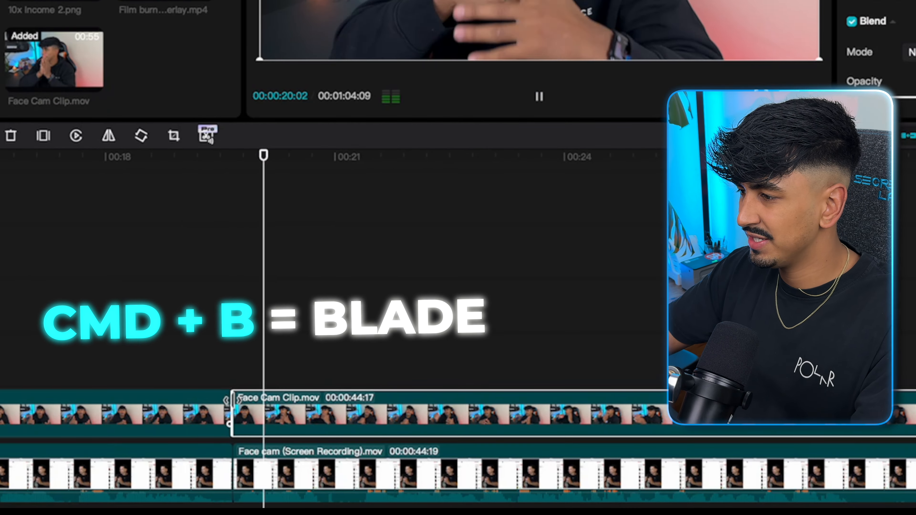
# Stop playback and split both the face cam clip and the screen recording at 00:00:21:10
pyautogui.press('space')
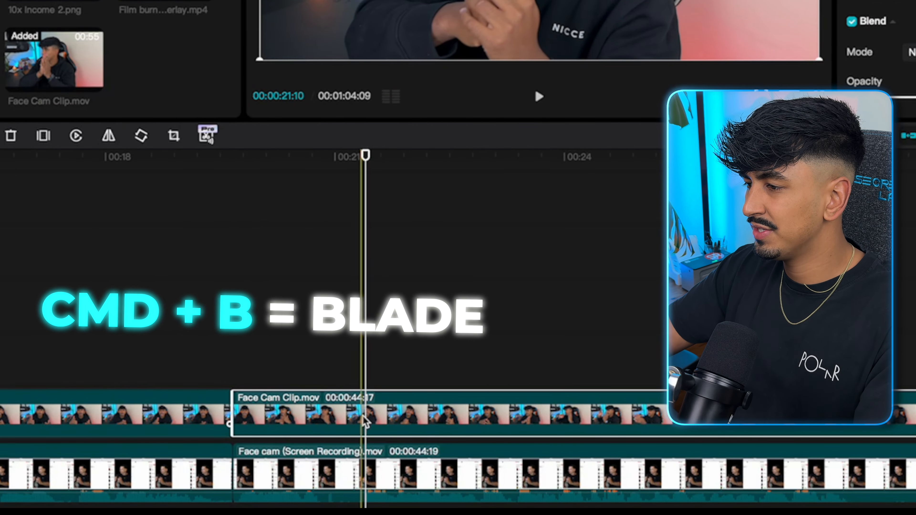
pyautogui.press('super+b')
pyautogui.click(365, 472)
pyautogui.press('super+b')
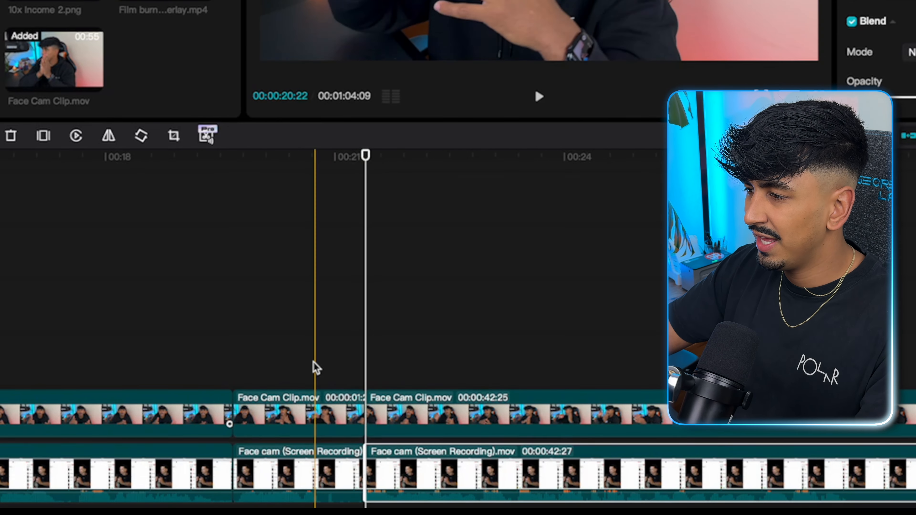
# Delete the short face cam and screen recording segments between the two cuts, close the gap in the face cam track and review the join
pyautogui.moveTo(313, 363); pyautogui.dragTo(312, 477)
pyautogui.press('Delete')
pyautogui.moveTo(479, 419); pyautogui.dragTo(344, 419)
pyautogui.moveTo(274, 359); pyautogui.dragTo(277, 420)
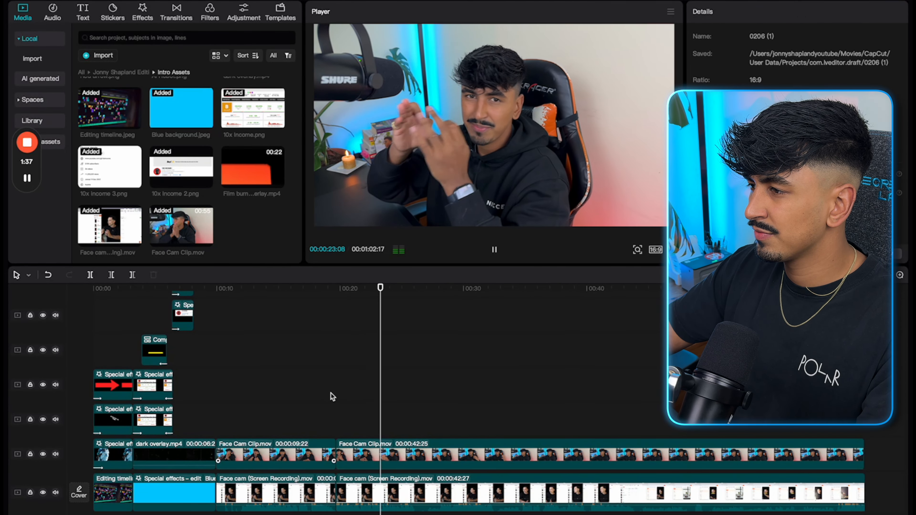
pyautogui.press('space')
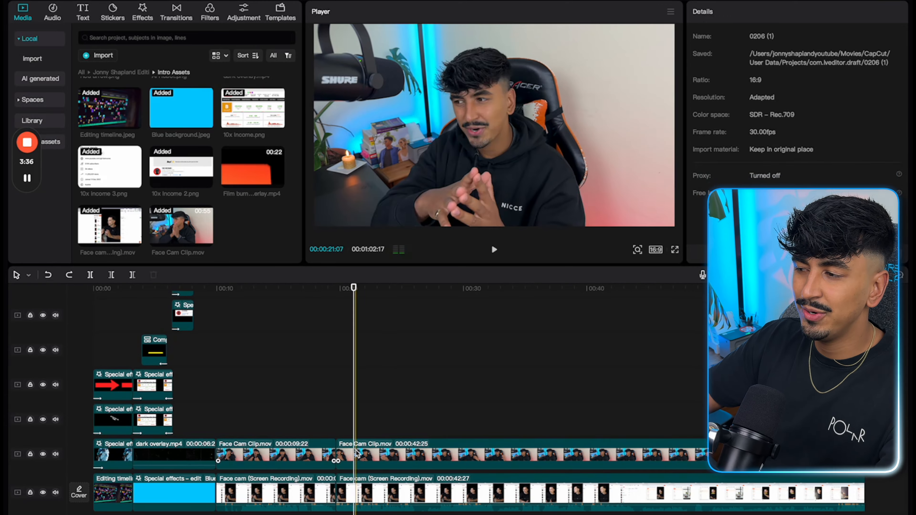
# Keyframe the second face cam clip's position, size and mask at 00:00:21:27, using a rectangle mask enlarged to 3951 by 2222 over the whole frame
pyautogui.click(358, 454)
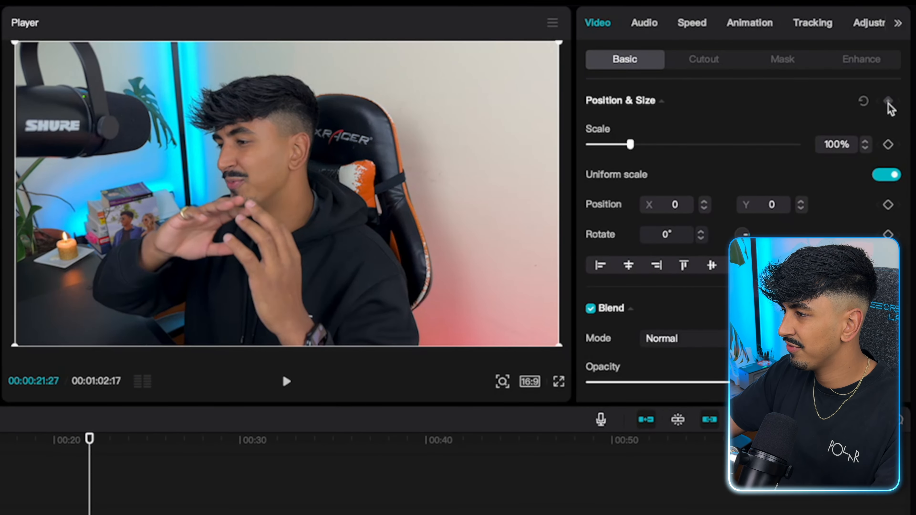
pyautogui.click(789, 60)
pyautogui.click(855, 143)
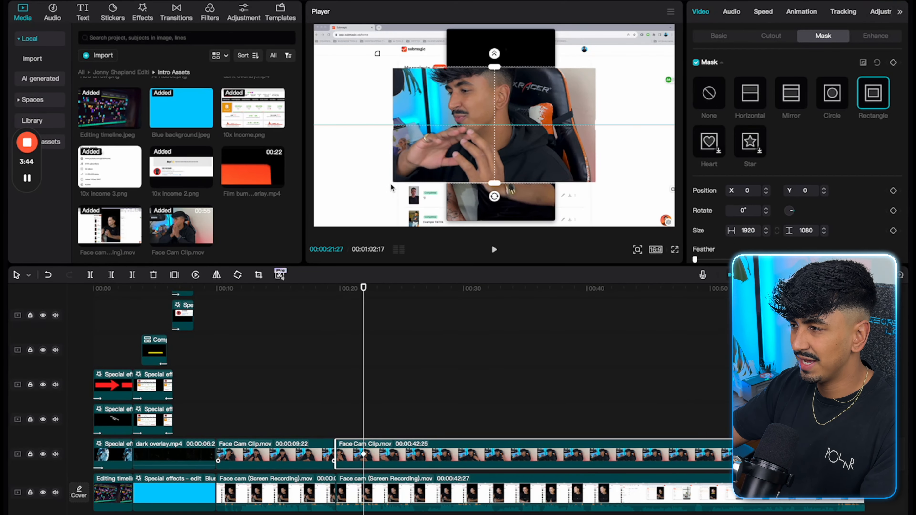
pyautogui.moveTo(392, 188); pyautogui.dragTo(314, 238)
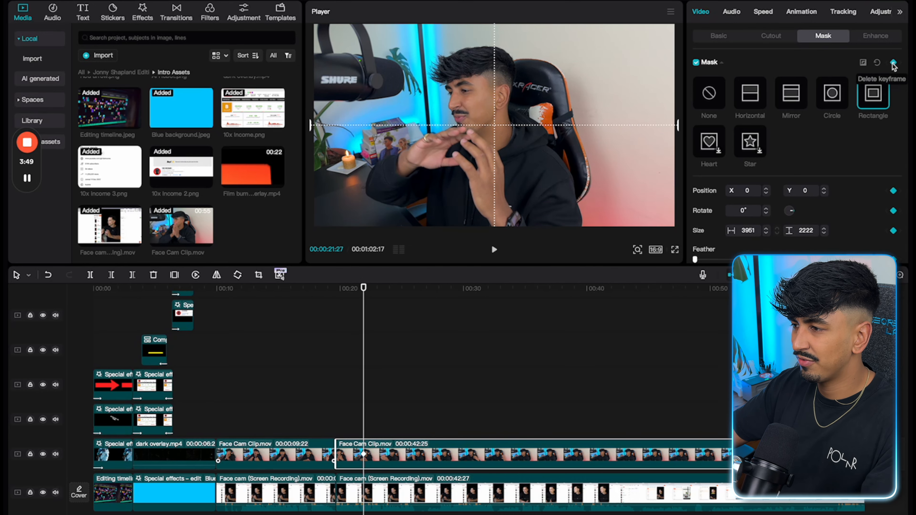
# At 00:00:23:02, reshape the rectangle mask into a portrait frame around the speaker, about 1609 by 2084 at X -123, Y -35
pyautogui.press('space')
pyautogui.press('space')
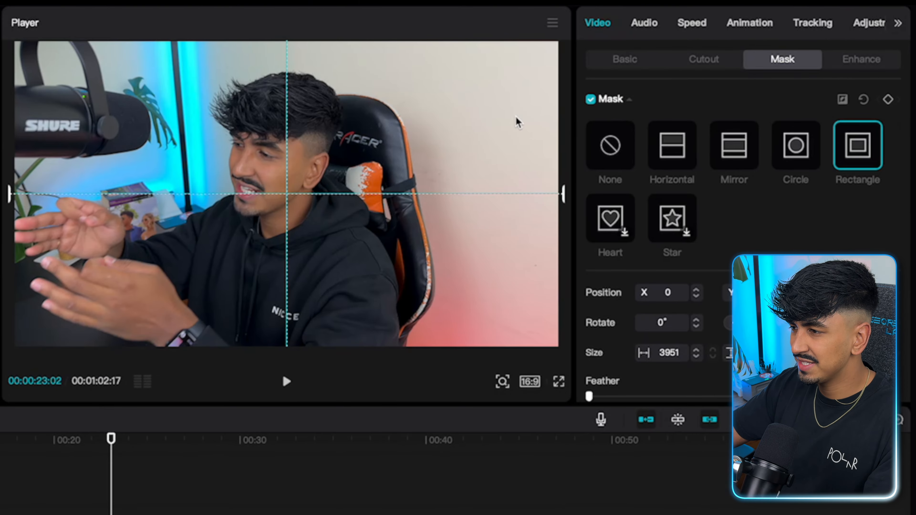
pyautogui.moveTo(516, 116); pyautogui.dragTo(503, 130)
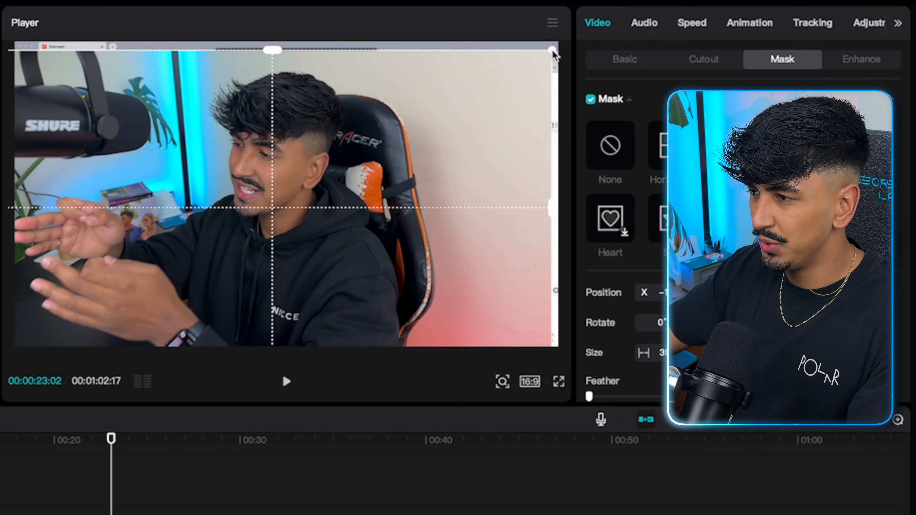
pyautogui.moveTo(553, 51); pyautogui.dragTo(432, 101)
pyautogui.moveTo(390, 222); pyautogui.dragTo(395, 181)
pyautogui.moveTo(275, 248); pyautogui.dragTo(275, 307)
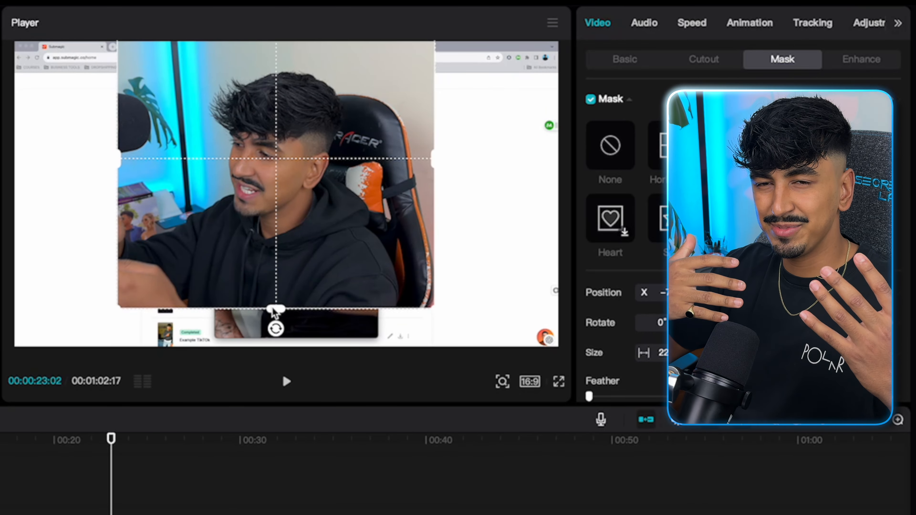
pyautogui.moveTo(304, 223); pyautogui.dragTo(304, 258)
pyautogui.moveTo(277, 343); pyautogui.dragTo(277, 333)
pyautogui.moveTo(119, 195); pyautogui.dragTo(143, 196)
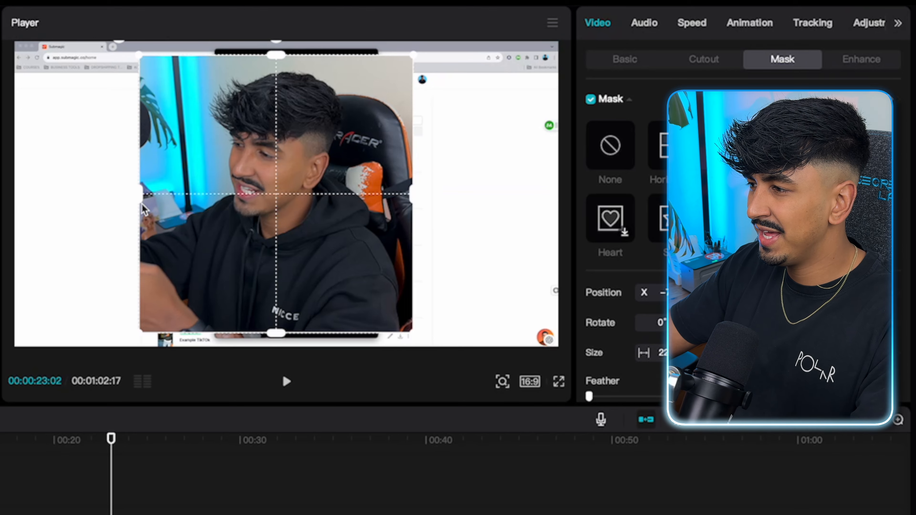
pyautogui.moveTo(267, 250); pyautogui.dragTo(261, 254)
pyautogui.moveTo(141, 204); pyautogui.dragTo(149, 202)
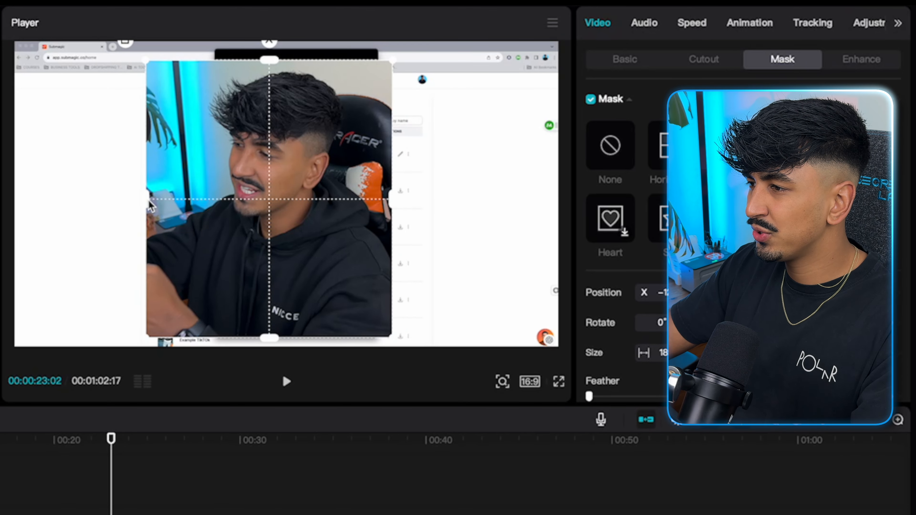
pyautogui.moveTo(272, 60); pyautogui.dragTo(271, 52)
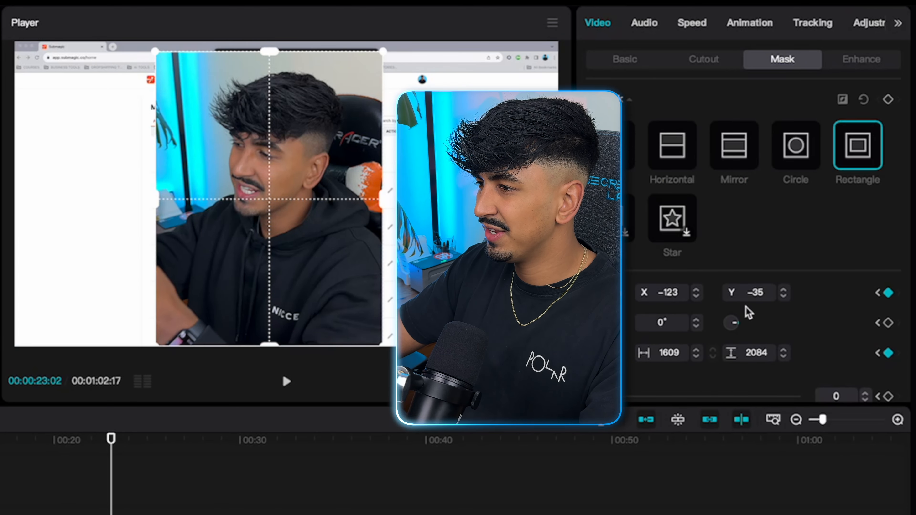
# Set the face cam mask's rounded corners to 10
pyautogui.scroll(-3, 748, 309)
pyautogui.click(866, 376)
pyautogui.click(866, 375)
pyautogui.click(866, 375)
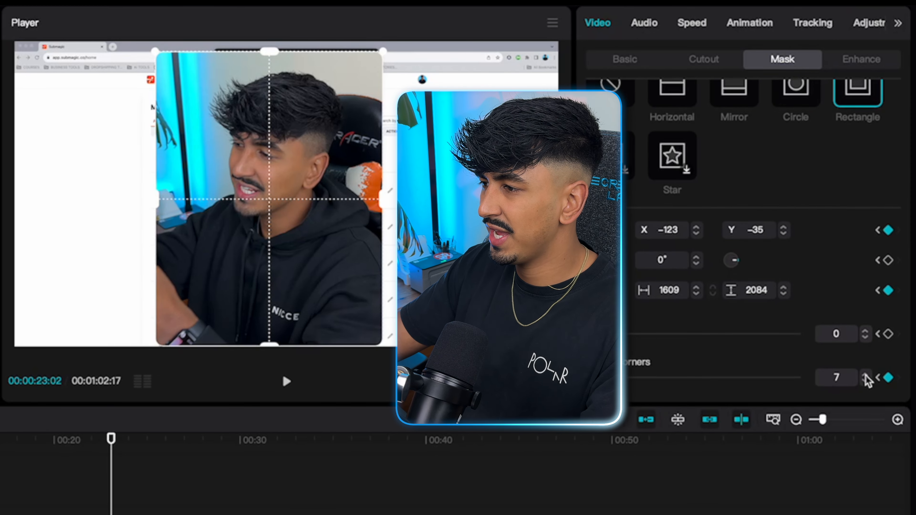
pyautogui.click(866, 376)
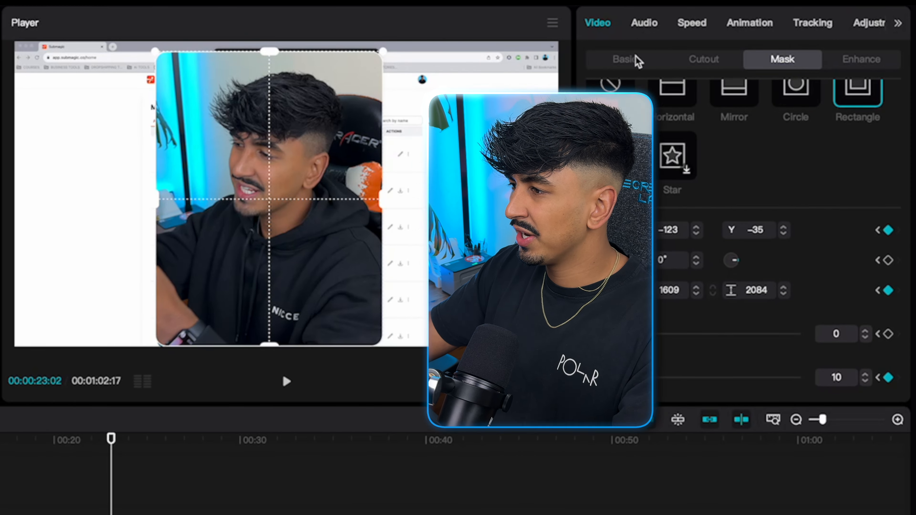
# Scale the masked face cam to 59%, move it to the frame's lower right at X 1447, Y -389, and play the animation
pyautogui.click(635, 59)
pyautogui.moveTo(632, 145); pyautogui.dragTo(613, 145)
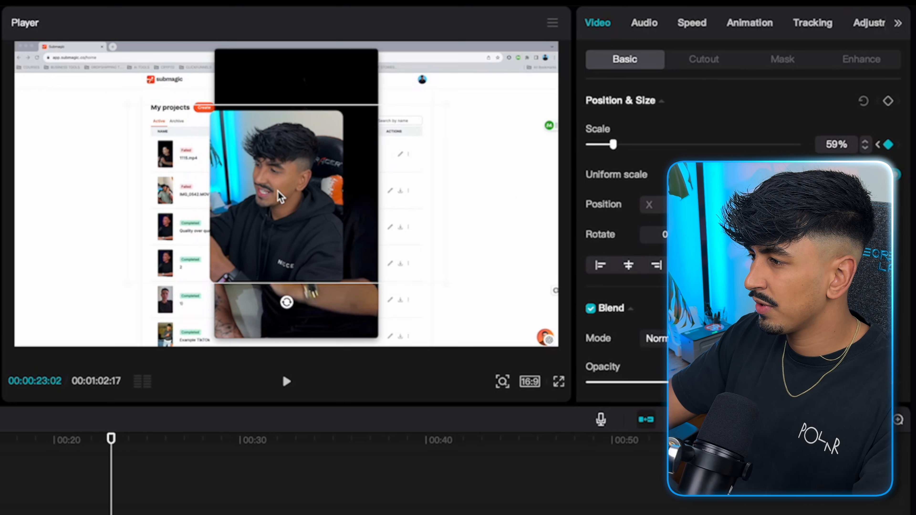
pyautogui.moveTo(281, 197); pyautogui.dragTo(483, 252)
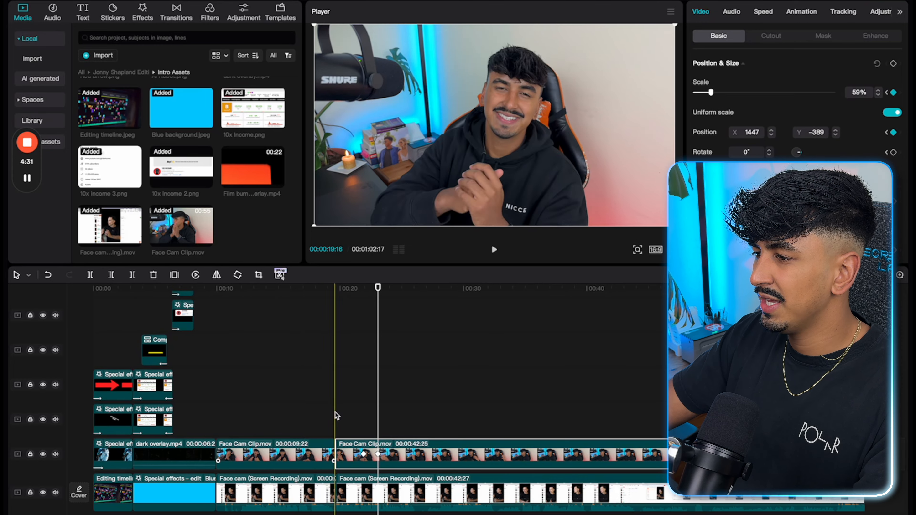
pyautogui.click(335, 415)
pyautogui.press('space')
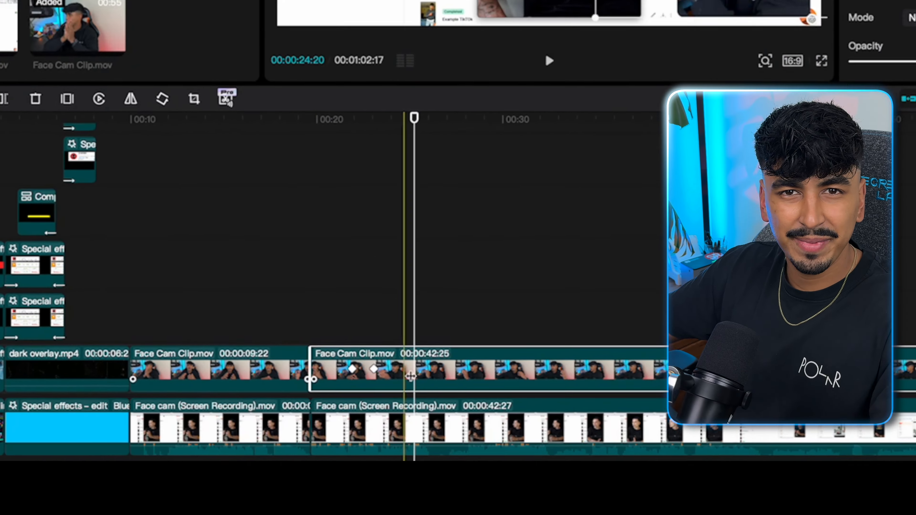
# Show the face cam clip's keyframe animation and apply the Ease In 1 graph to its scale keyframes
pyautogui.rightClick(361, 367)
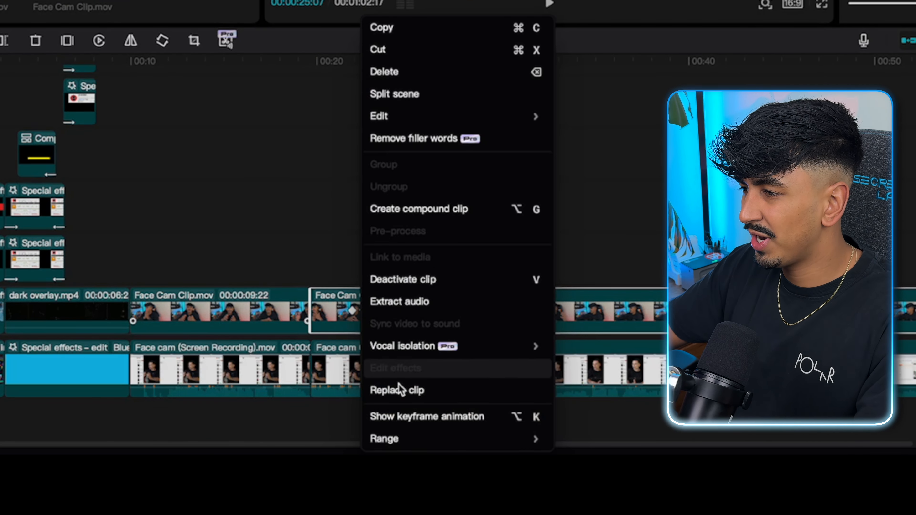
pyautogui.click(373, 417)
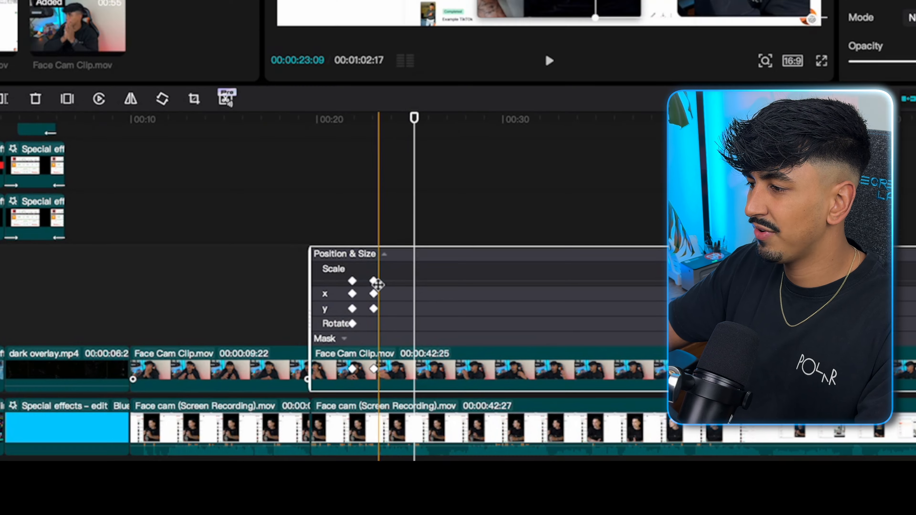
pyautogui.rightClick(375, 281)
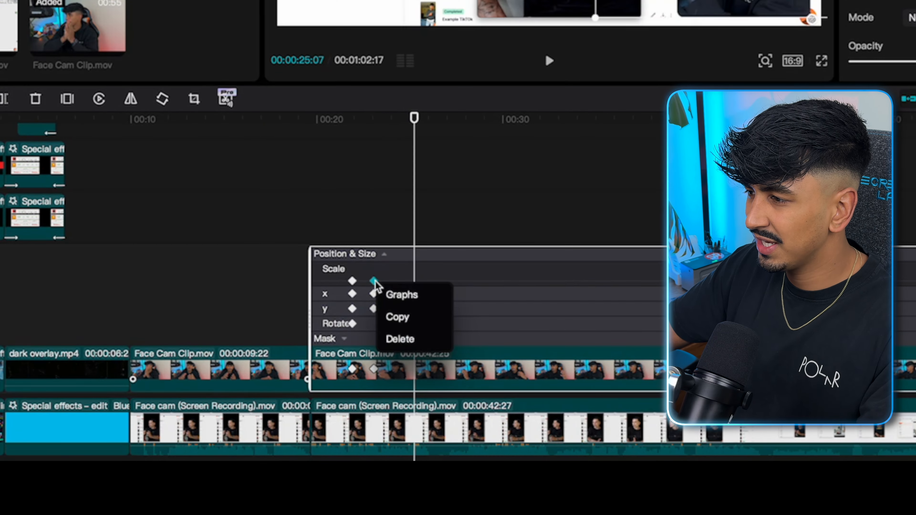
pyautogui.click(401, 293)
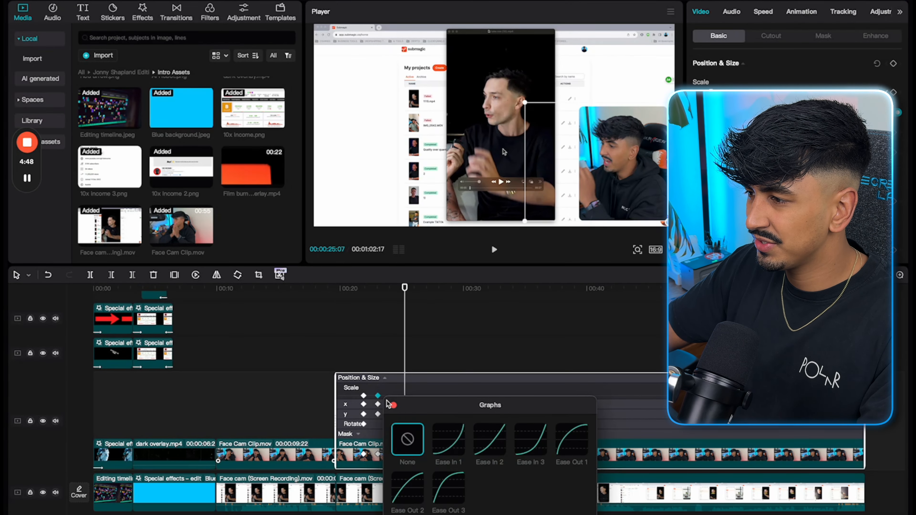
pyautogui.click(526, 447)
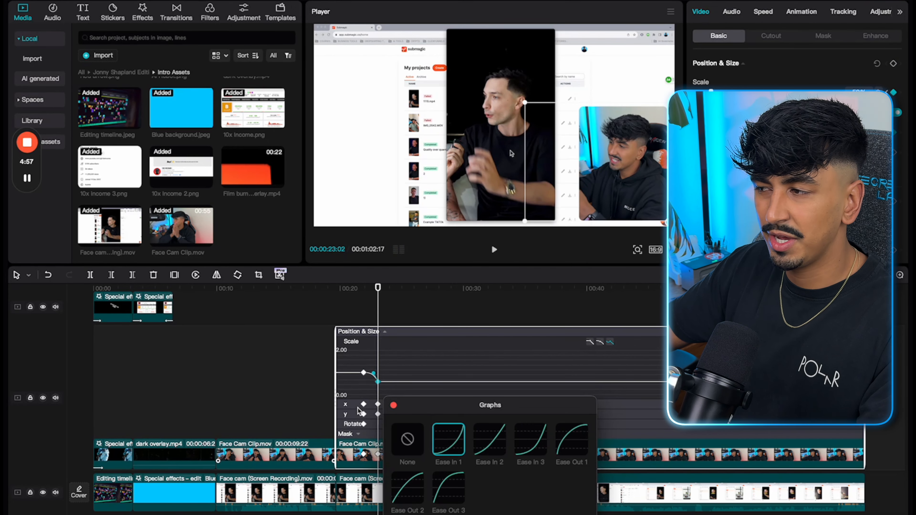
pyautogui.click(394, 405)
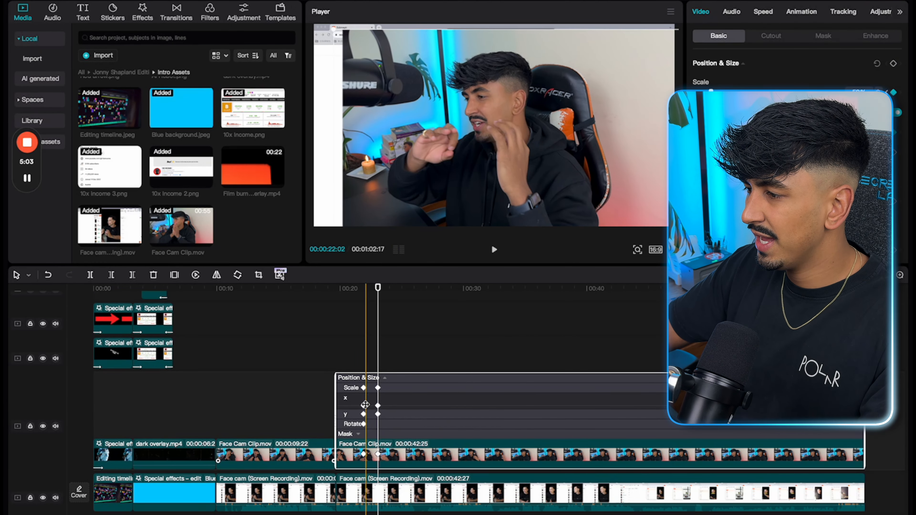
# Apply the Ease In 1 graph to the face cam clip's x position keyframes
pyautogui.rightClick(364, 405)
pyautogui.click(377, 414)
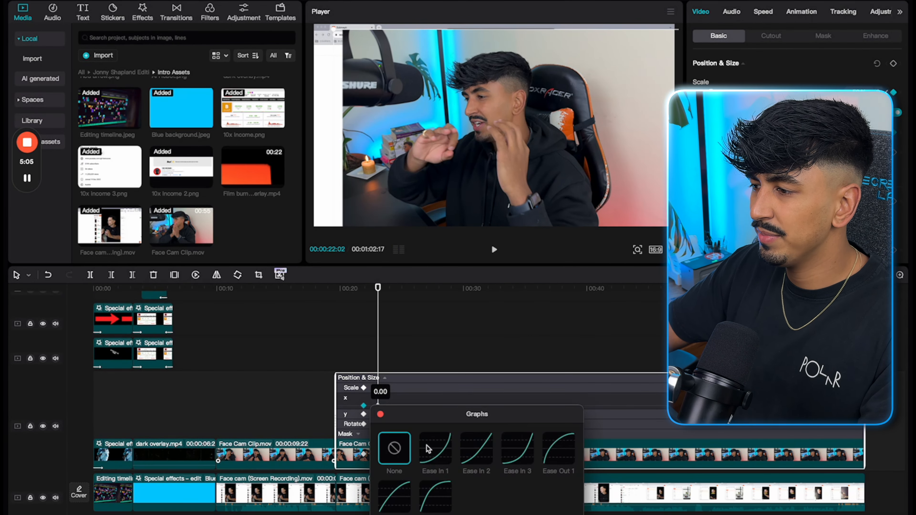
pyautogui.click(441, 454)
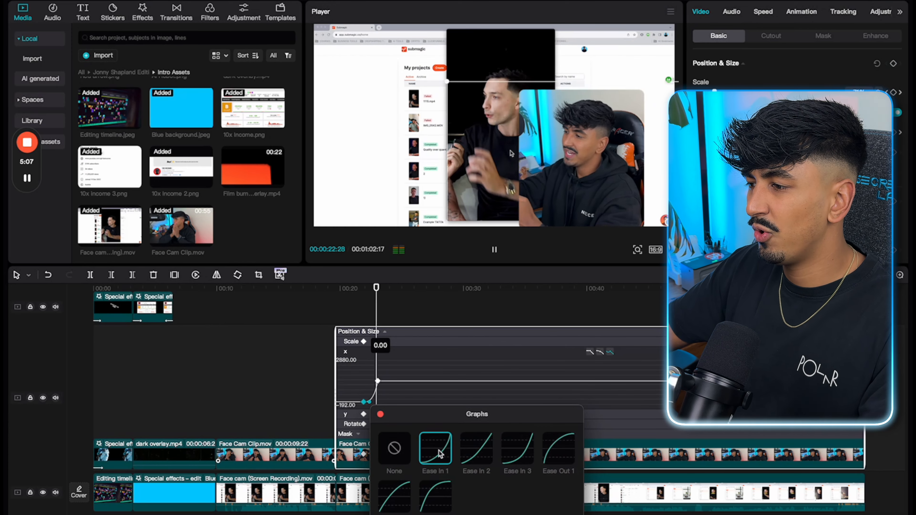
pyautogui.click(380, 415)
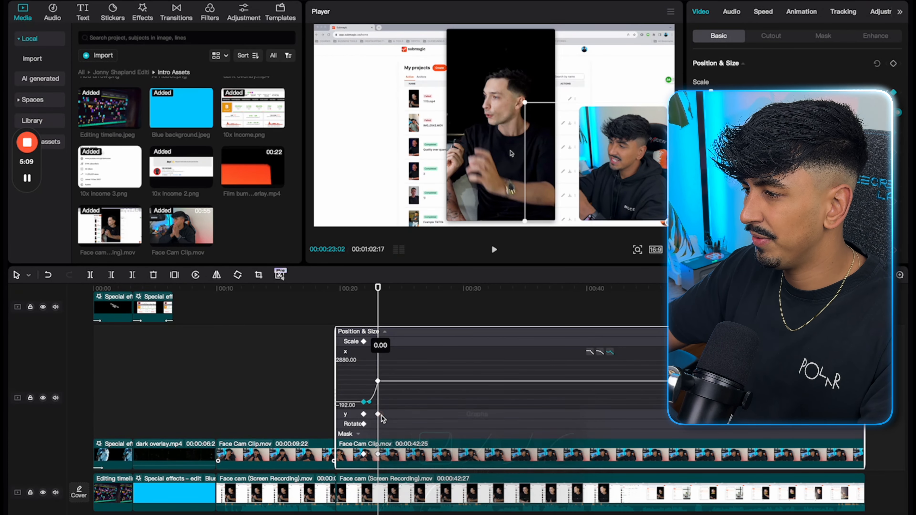
# Apply the Ease In 1 graph to the face cam clip's y position keyframes
pyautogui.click(364, 415)
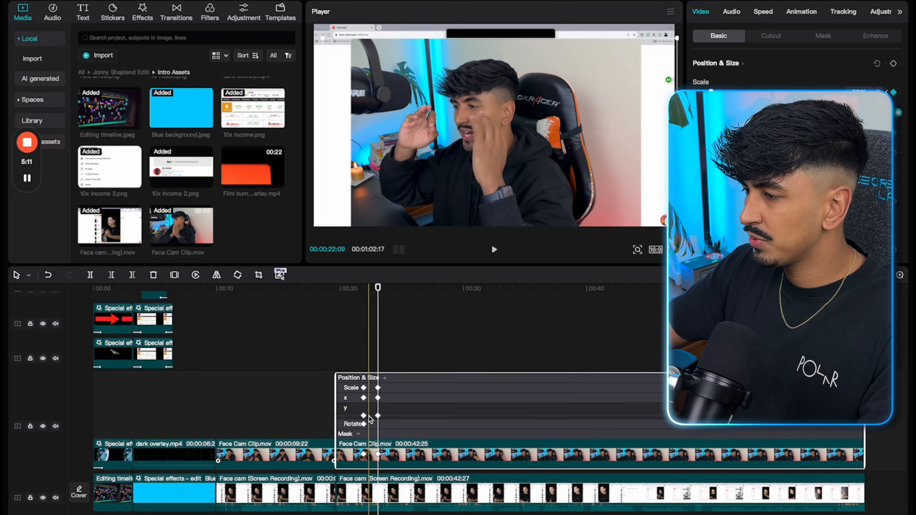
pyautogui.rightClick(362, 415)
pyautogui.click(376, 423)
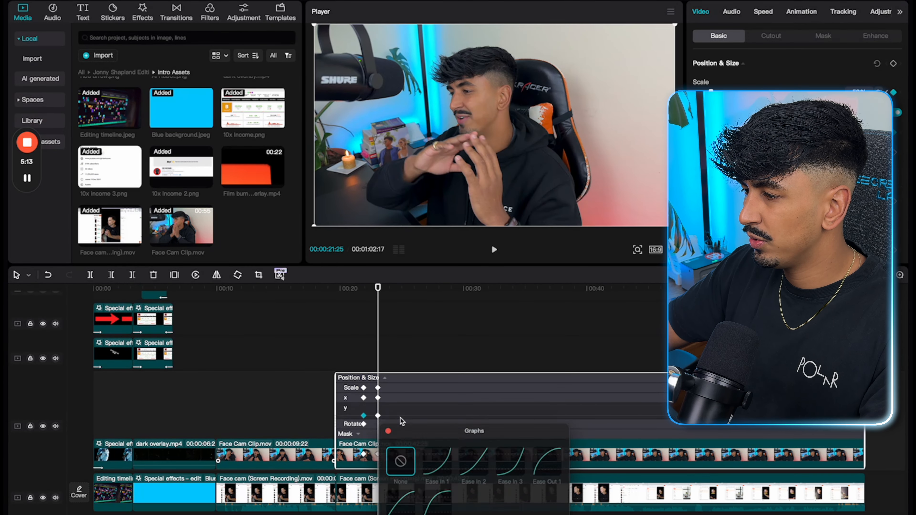
pyautogui.click(432, 454)
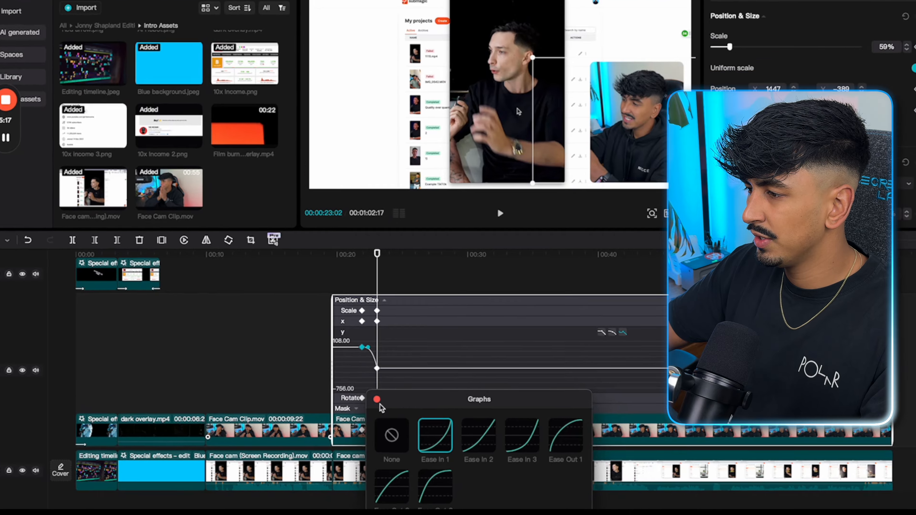
pyautogui.click(377, 426)
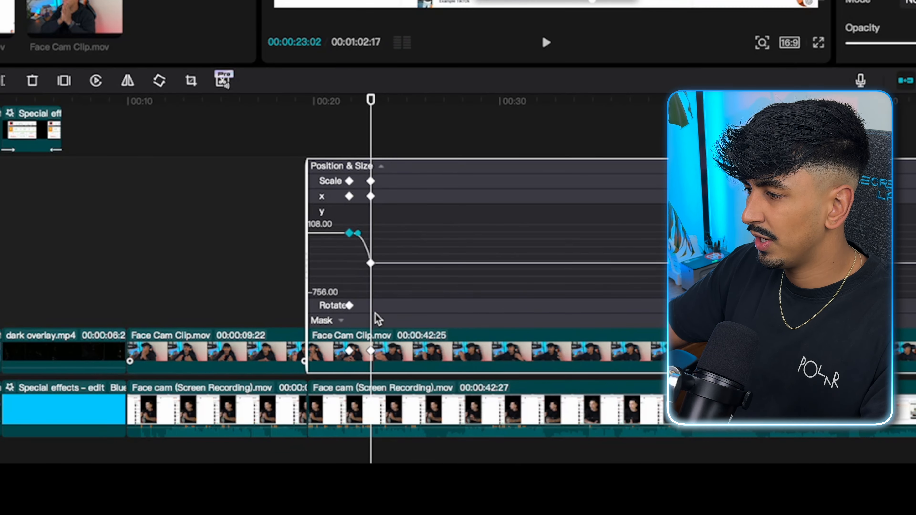
# Hide the keyframe animation lanes and play the eased face cam transition from about 00:00:18:12
pyautogui.rightClick(404, 168)
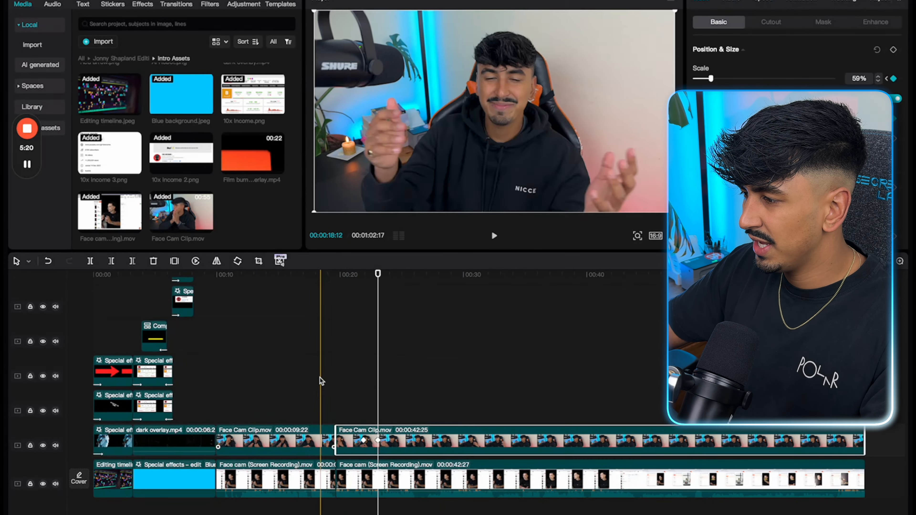
pyautogui.click(319, 376)
pyautogui.press('space')
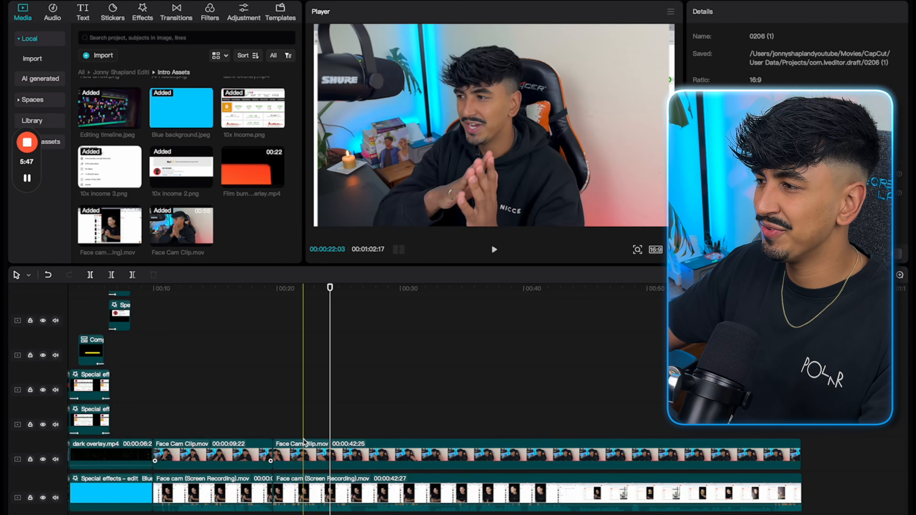
# Split the stacked face cam and screen recording clips shortly after the shrink animation and again at 00:00:26:05, and resume playback
pyautogui.click(330, 457)
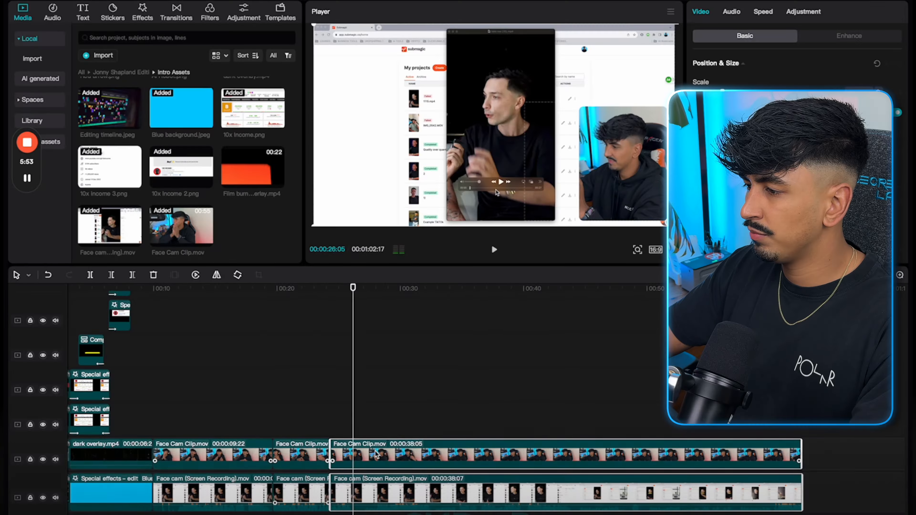
pyautogui.press('super+b')
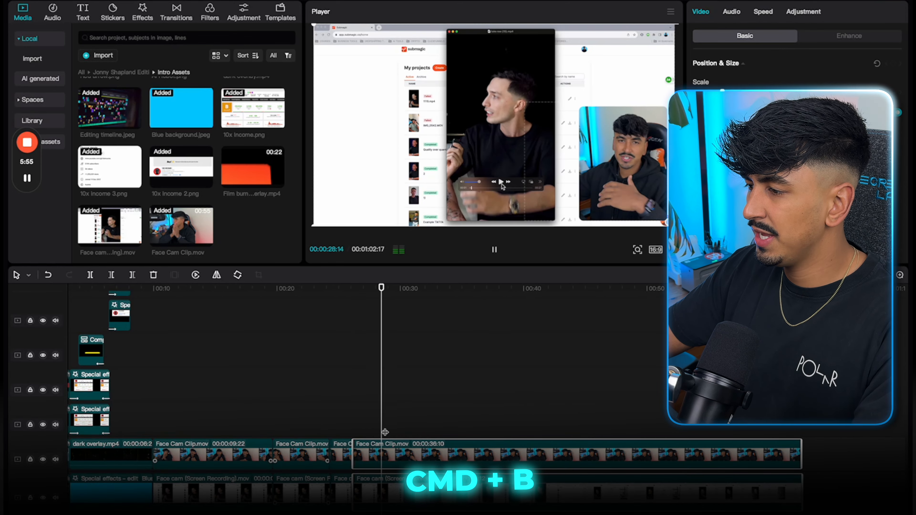
# Split both clips at about 00:00:32:24, delete the section from 00:00:26:05 to the split, and close the gap
pyautogui.scroll(5, 385, 432)
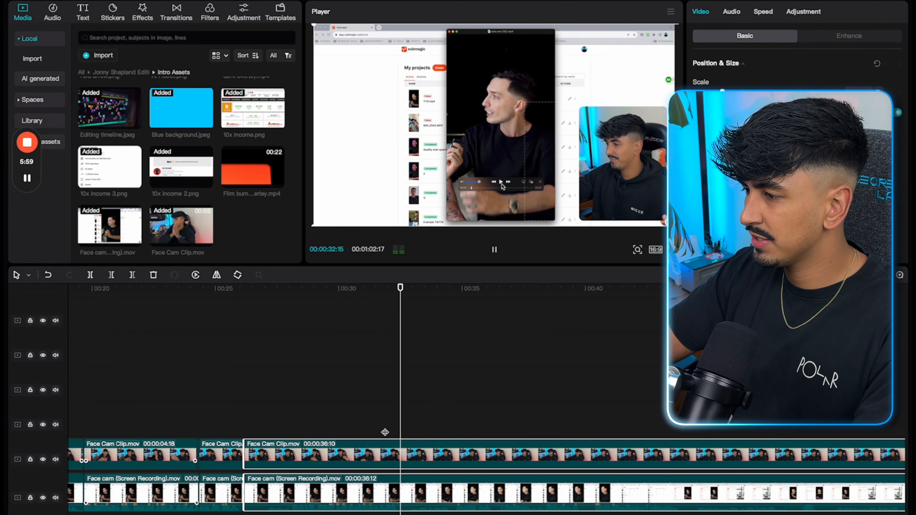
pyautogui.press('space')
pyautogui.click(365, 496)
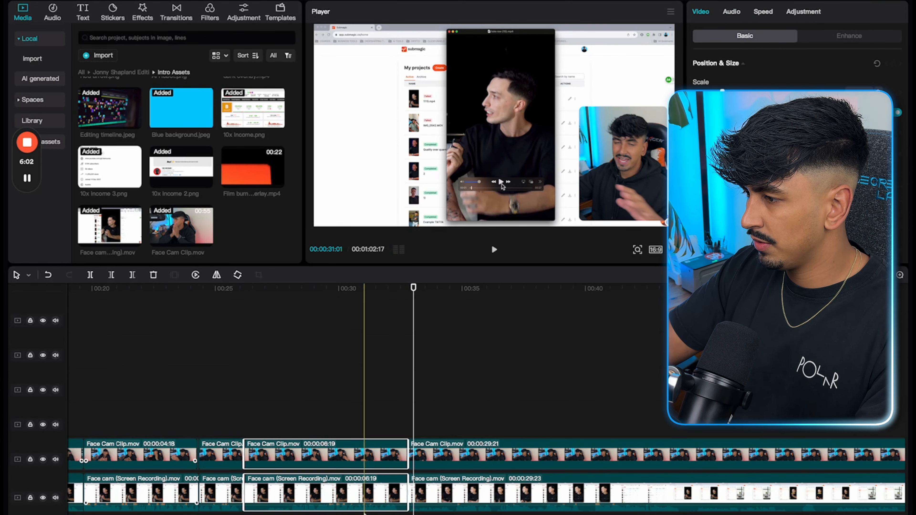
pyautogui.press('Delete')
pyautogui.moveTo(440, 457); pyautogui.dragTo(275, 464)
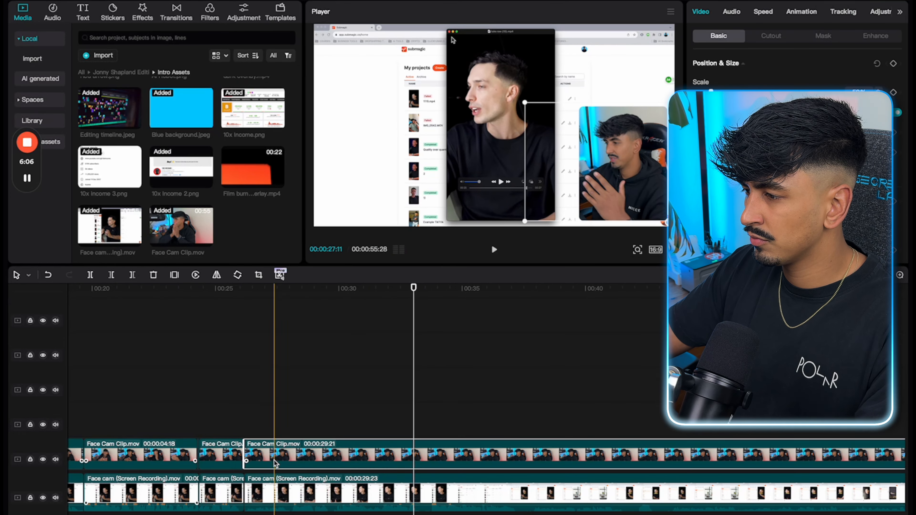
# Inspect the new join at about 00:00:26:05 and play back the timeline towards the end of the recording
pyautogui.click(244, 431)
pyautogui.scroll(5, 243, 433)
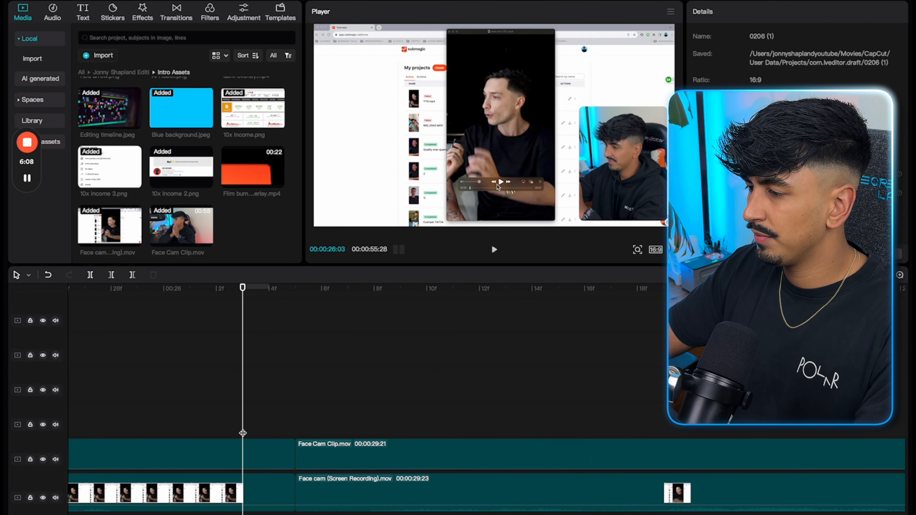
pyautogui.scroll(-8, 242, 433)
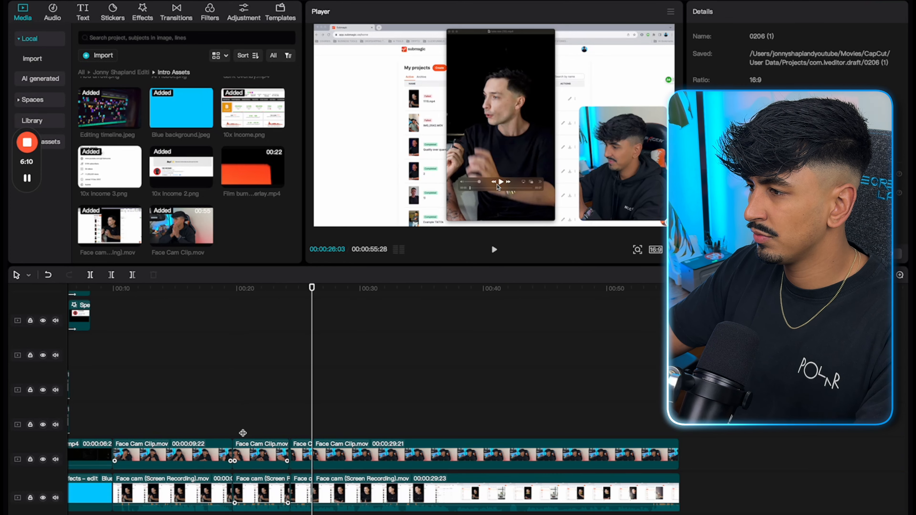
pyautogui.click(201, 426)
pyautogui.press('space')
pyautogui.hscroll(-5, 202, 426)
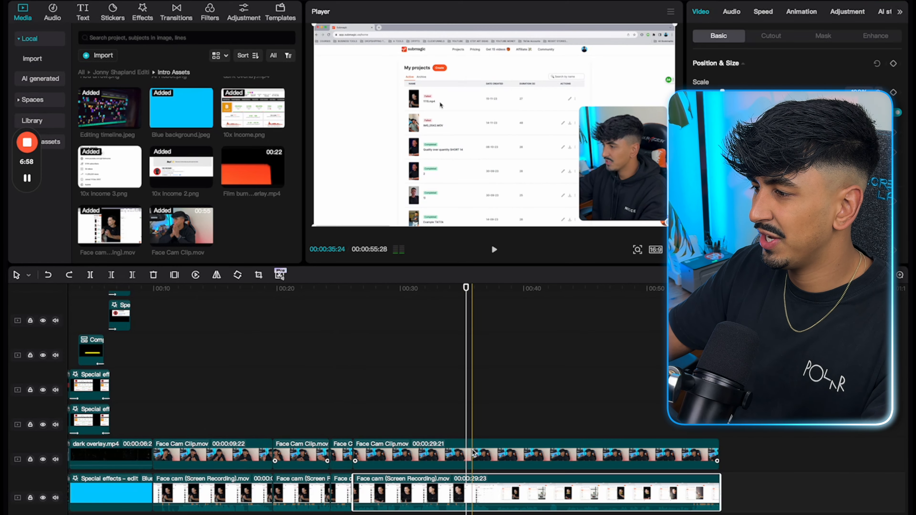
# Keyframe the face cam's position and size at 00:00:35:10 and move it to the opposite side of the frame at about 00:00:37:09
pyautogui.press('Left')
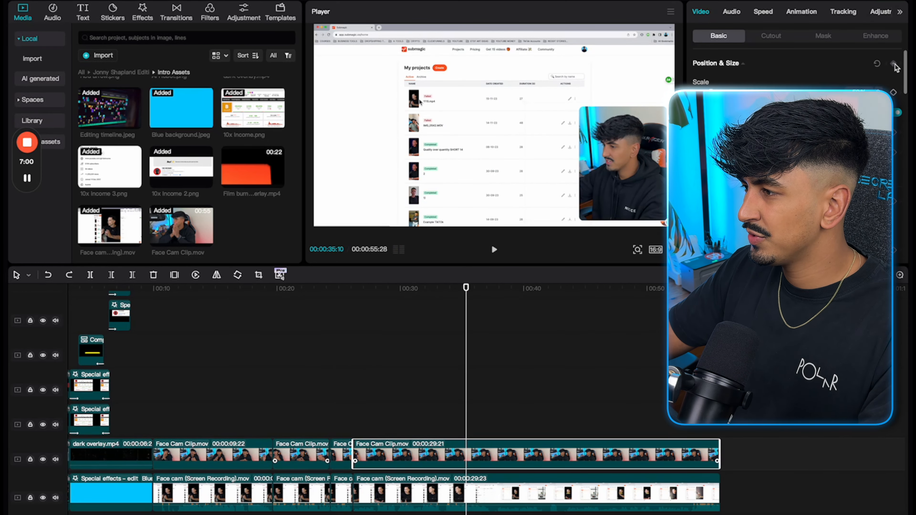
pyautogui.click(895, 65)
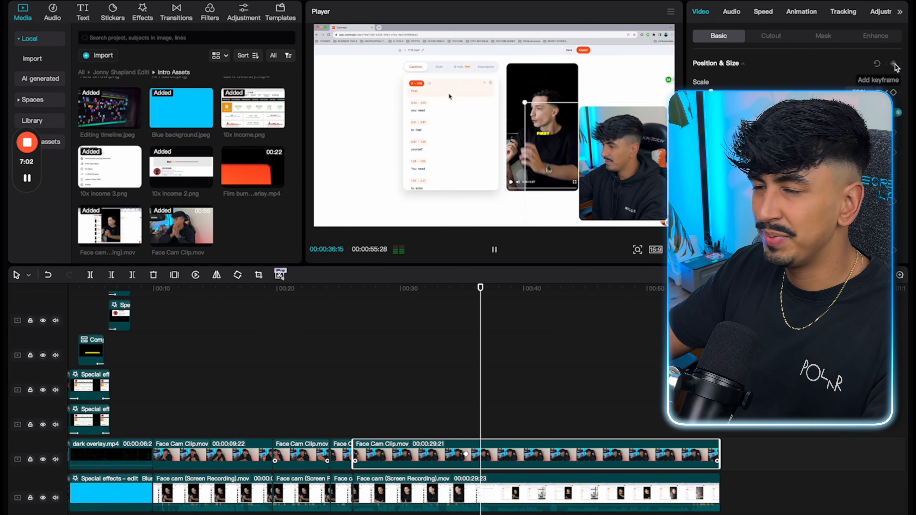
pyautogui.moveTo(639, 158); pyautogui.dragTo(382, 127)
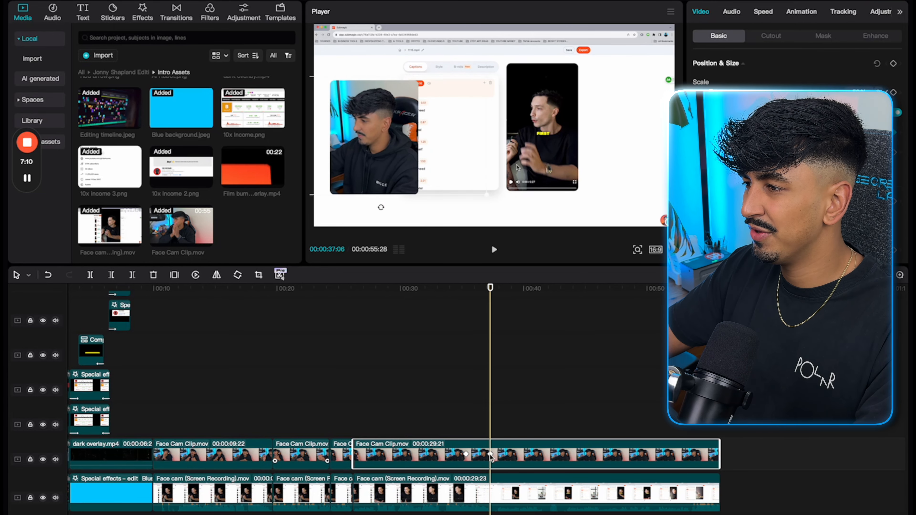
# Split the face cam clip at its second position keyframe, mirror the second segment, and preview the move
pyautogui.click(446, 432)
pyautogui.press('space')
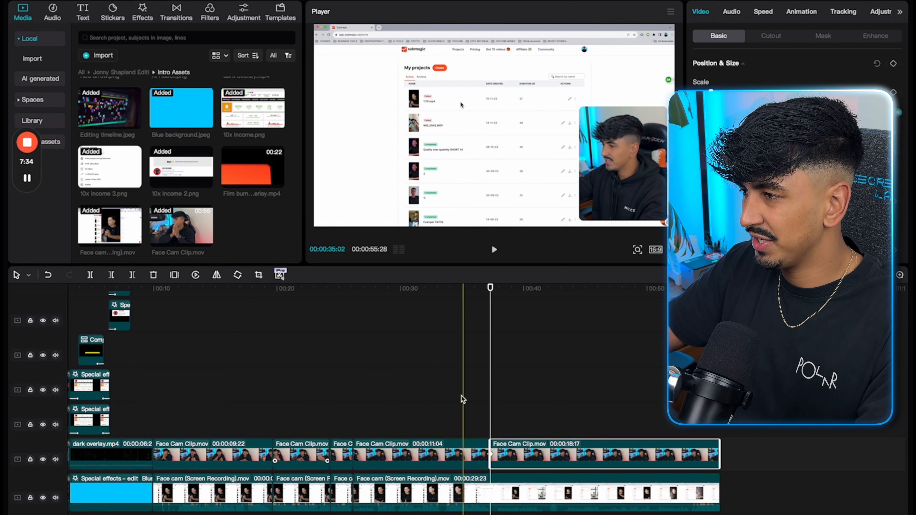
pyautogui.click(436, 402)
pyautogui.press('space')
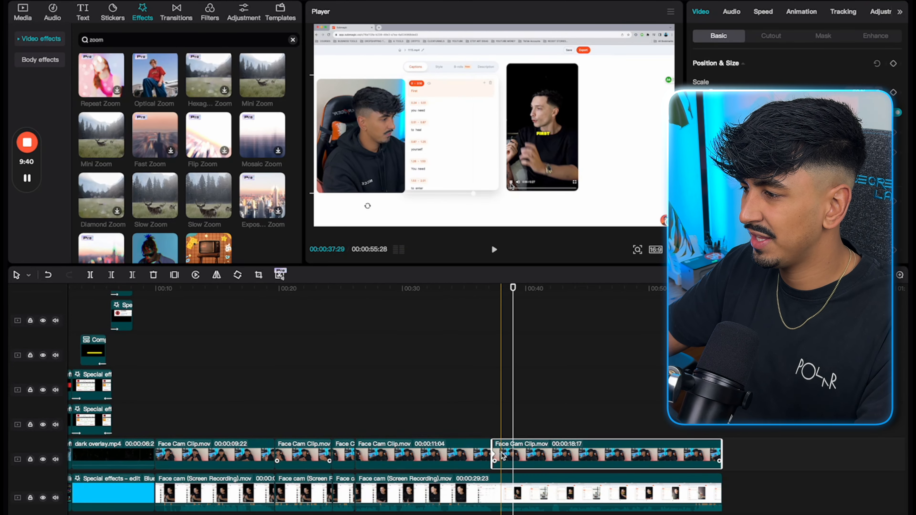
# Show the keyframe animation lanes on the face cam segment before the mirrored one
pyautogui.scroll(5, 440, 463)
pyautogui.rightClick(434, 457)
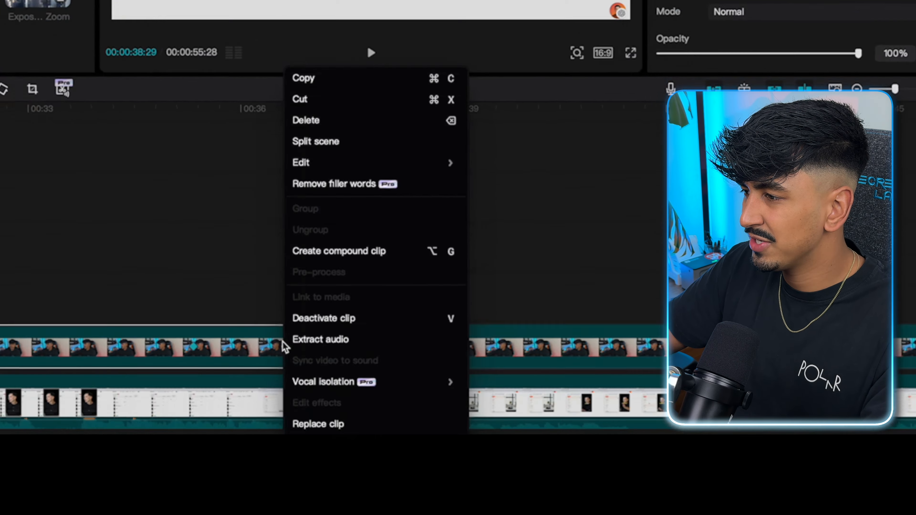
pyautogui.click(468, 514)
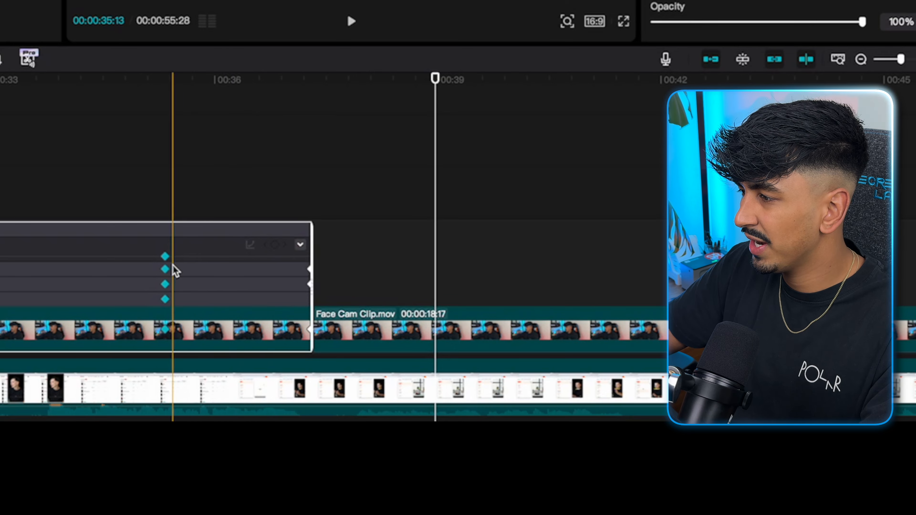
pyautogui.hscroll(-10, 176, 271)
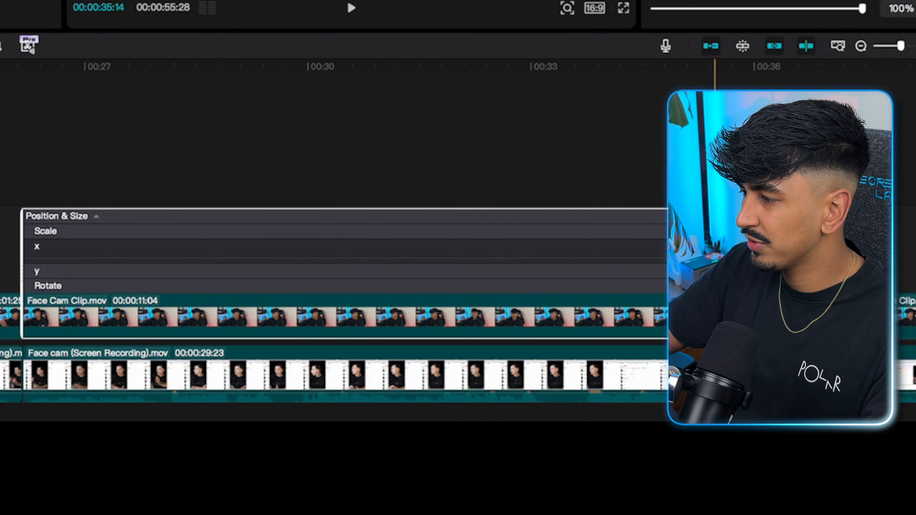
# Apply the Ease In 1 graph to the x position keyframes of the face cam's sideways move
pyautogui.click(703, 255)
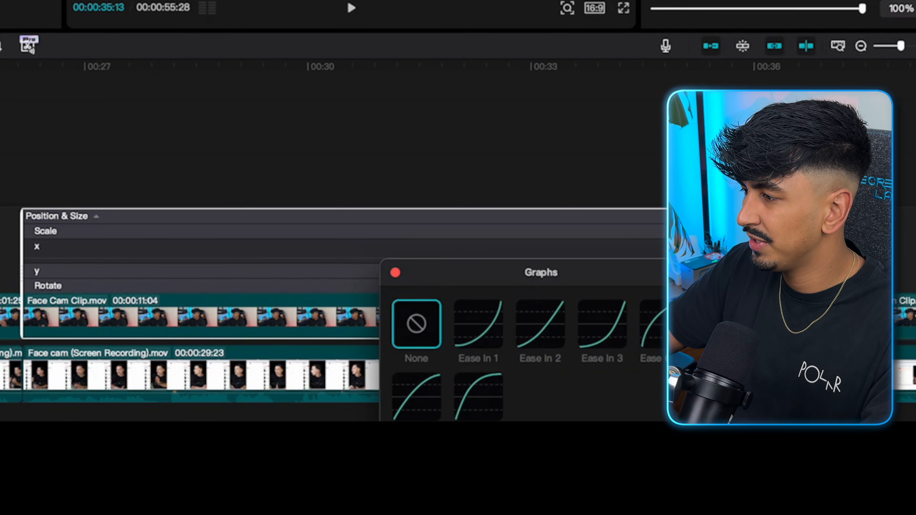
pyautogui.click(480, 314)
pyautogui.press('space')
pyautogui.click(396, 272)
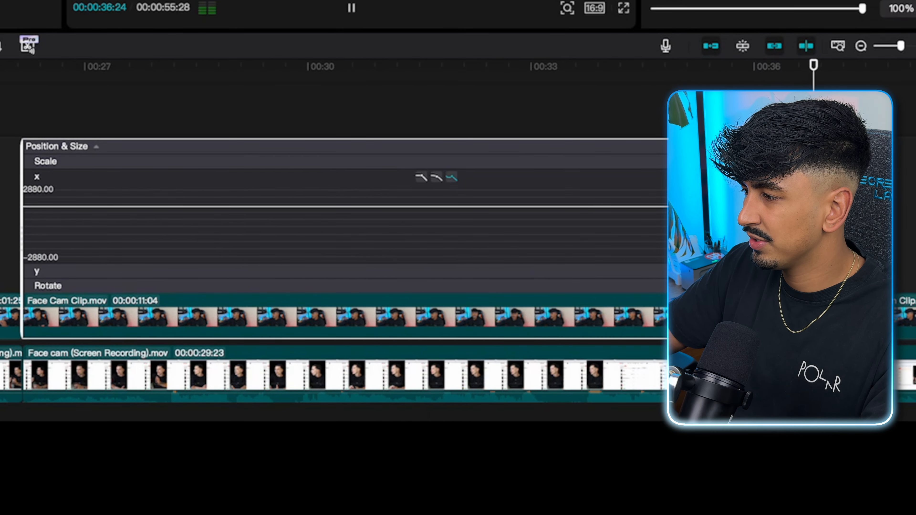
# Apply the Ease In 1 graph to the y position keyframes of the face cam's sideways move
pyautogui.click(721, 271)
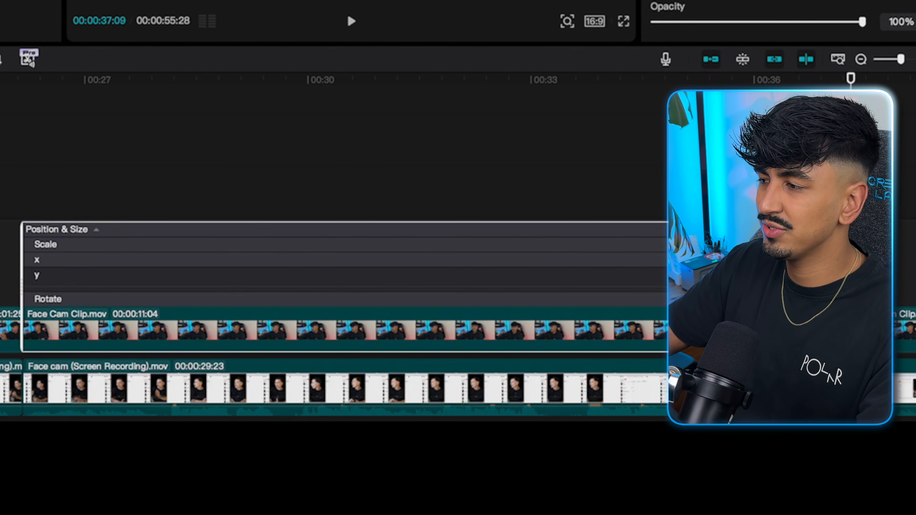
pyautogui.click(649, 273)
pyautogui.click(472, 339)
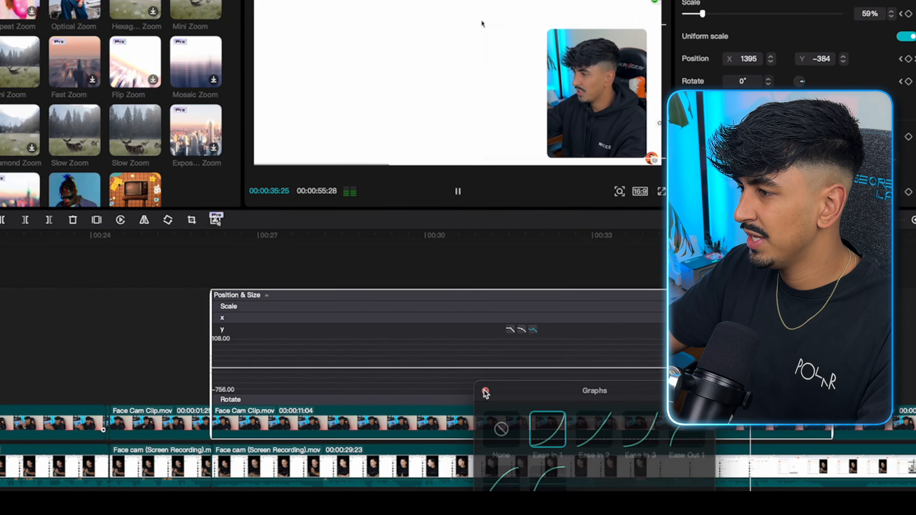
pyautogui.press('space')
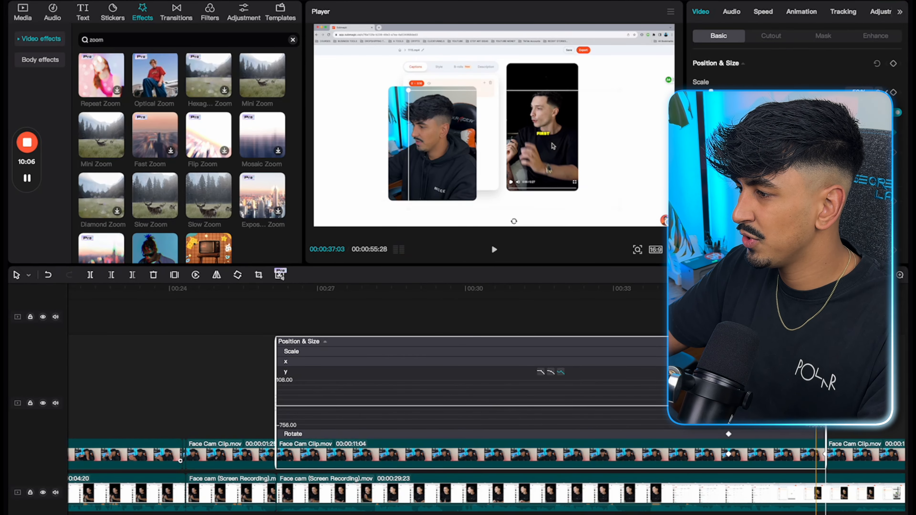
# Hide the keyframe animation lanes and play the eased sideways move from about 00:00:36
pyautogui.hscroll(5, 819, 324)
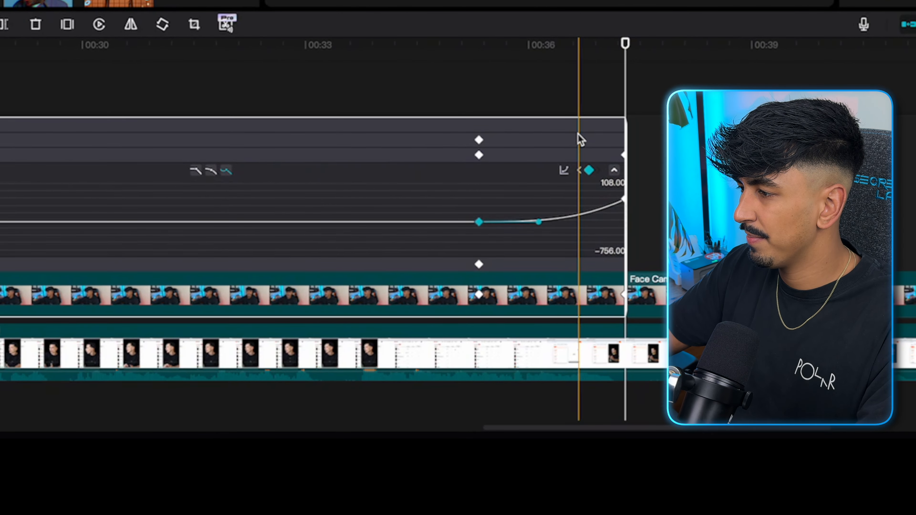
pyautogui.rightClick(556, 191)
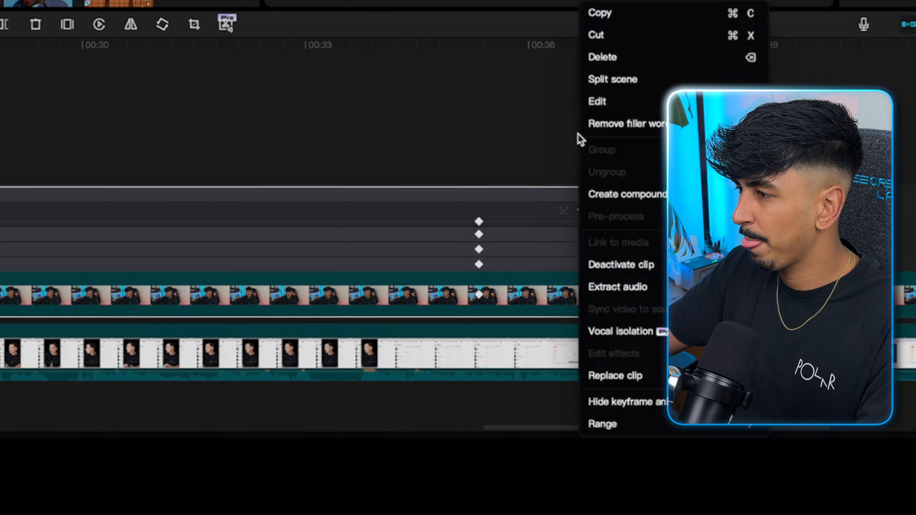
pyautogui.click(648, 404)
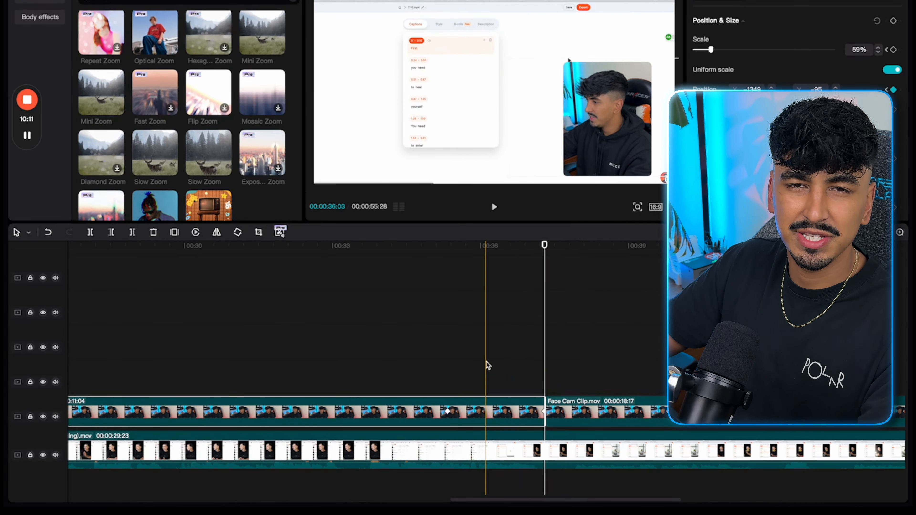
pyautogui.click(485, 361)
pyautogui.press('space')
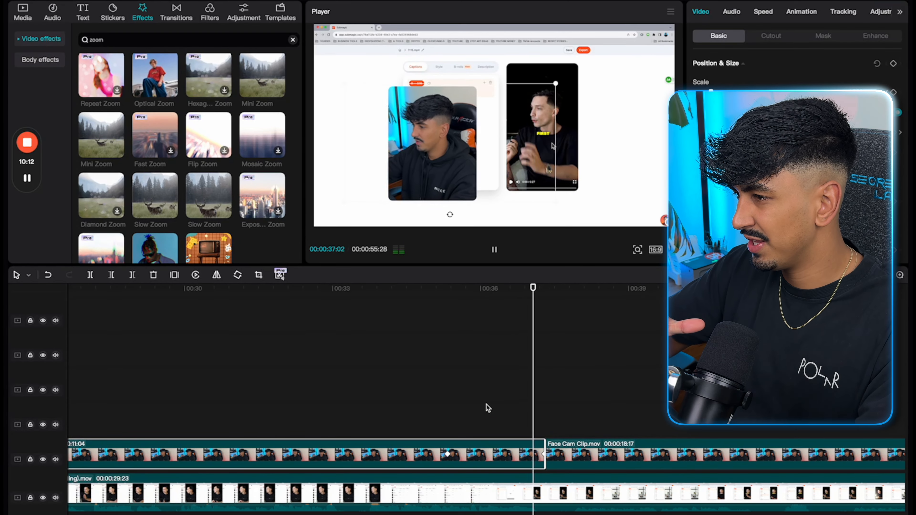
pyautogui.press('space')
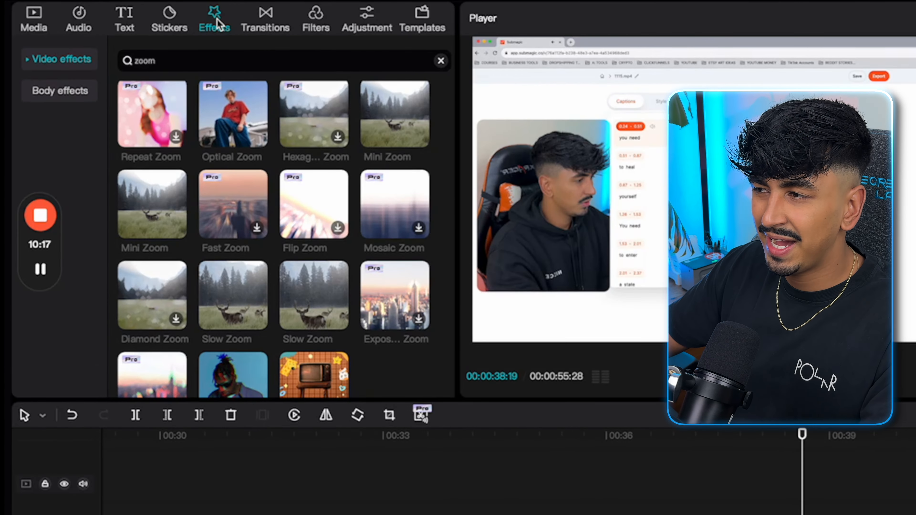
# Add the favorite Slow Zoom effect beneath the mirrored face cam segment, starting at about 00:00:37:09, and preview it
pyautogui.click(28, 62)
pyautogui.click(51, 93)
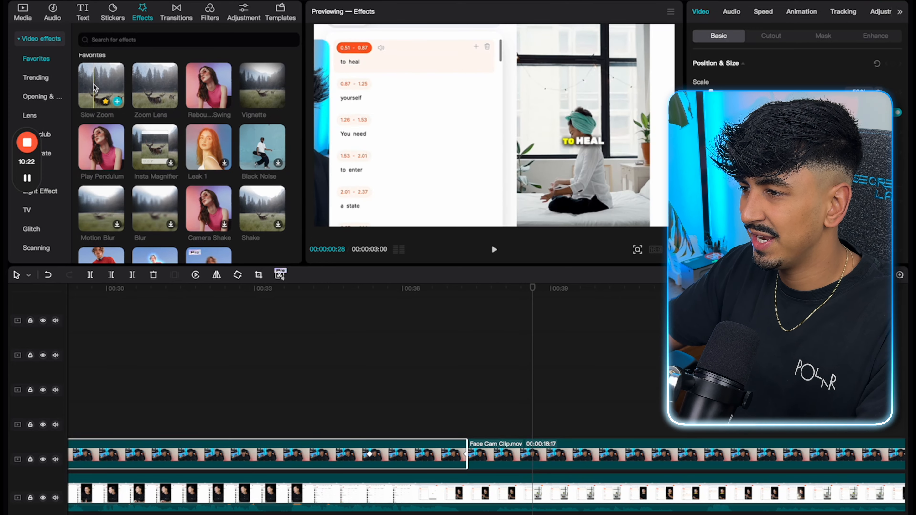
pyautogui.moveTo(148, 136); pyautogui.dragTo(468, 469)
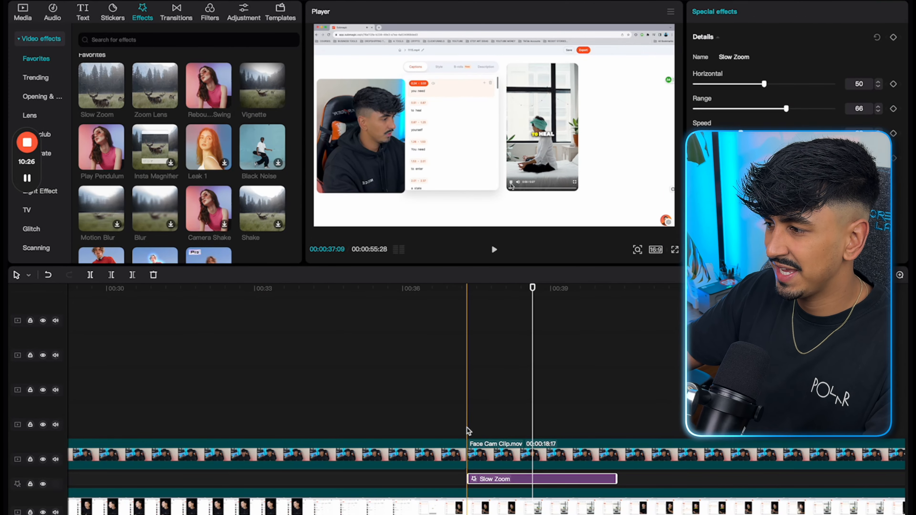
pyautogui.press('space')
pyautogui.press('space')
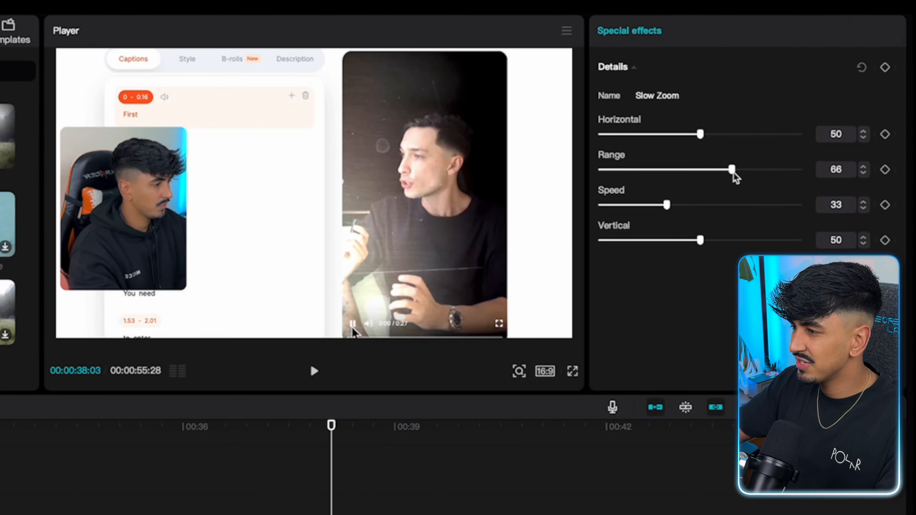
# Set the Slow Zoom effect's range to 44, horizontal to 41 and vertical to 48
pyautogui.moveTo(733, 171); pyautogui.dragTo(688, 175)
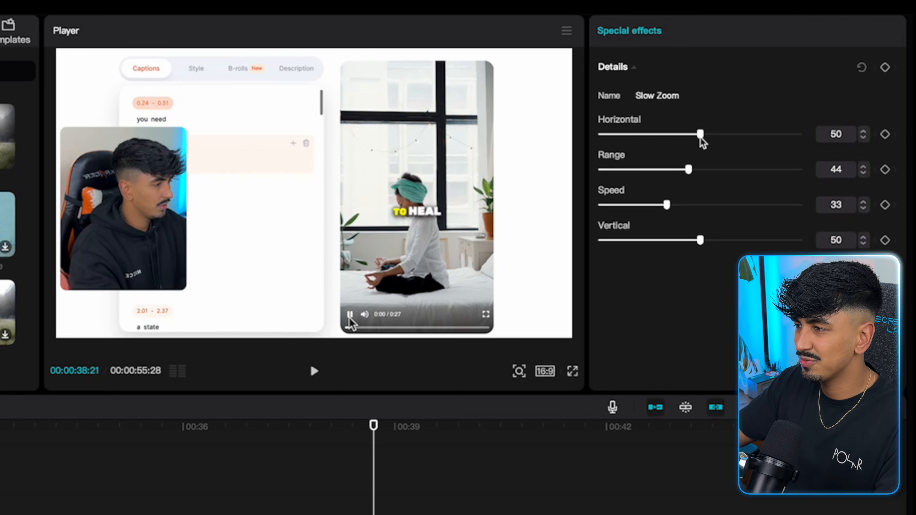
pyautogui.moveTo(700, 139); pyautogui.dragTo(683, 140)
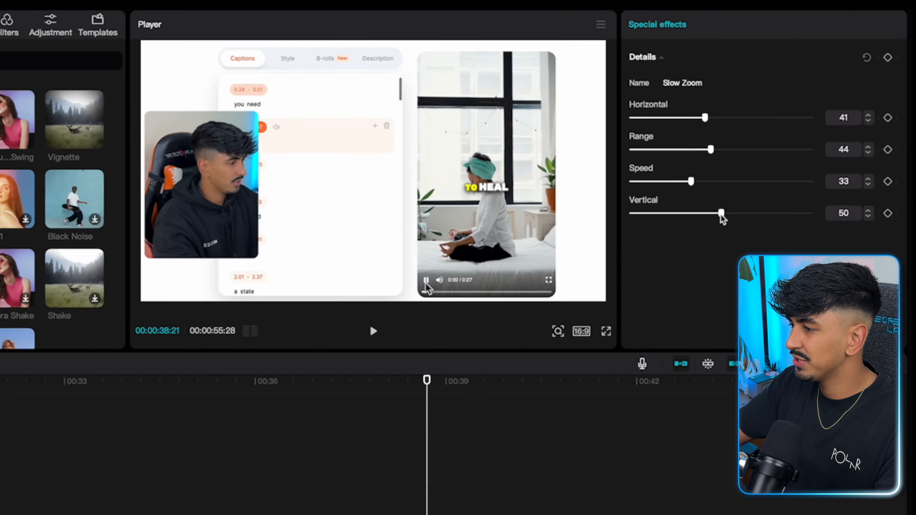
pyautogui.moveTo(700, 241); pyautogui.dragTo(699, 246)
pyautogui.moveTo(762, 160); pyautogui.dragTo(760, 160)
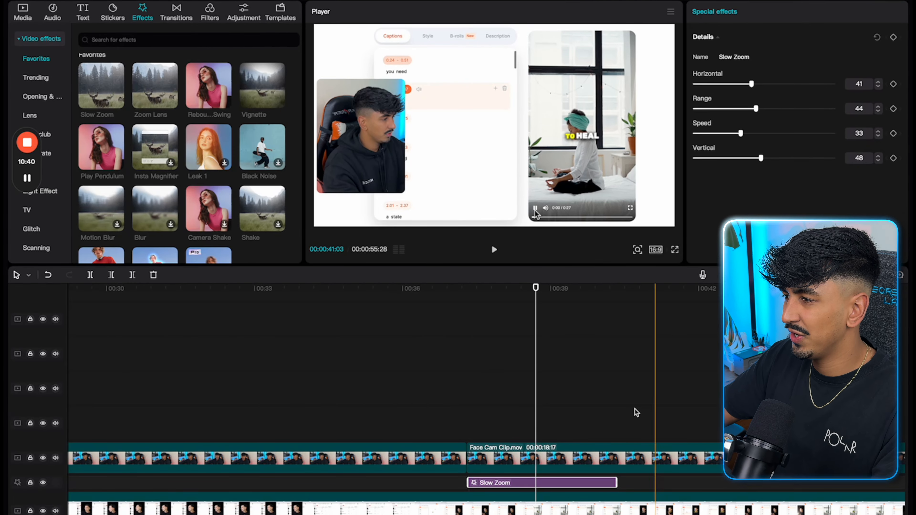
# Extend the end of the Slow Zoom effect to about 00:00:44 and play back the zoomed screen recording
pyautogui.click(449, 428)
pyautogui.press('space')
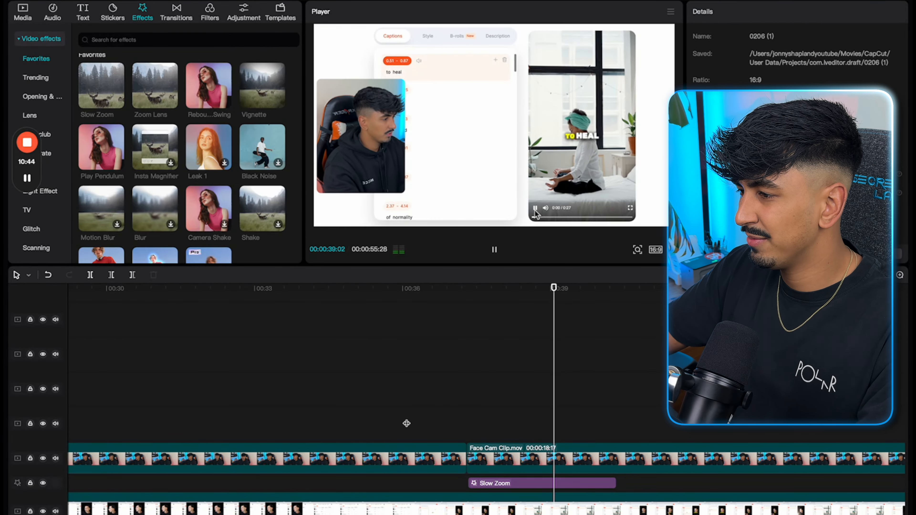
pyautogui.click(292, 483)
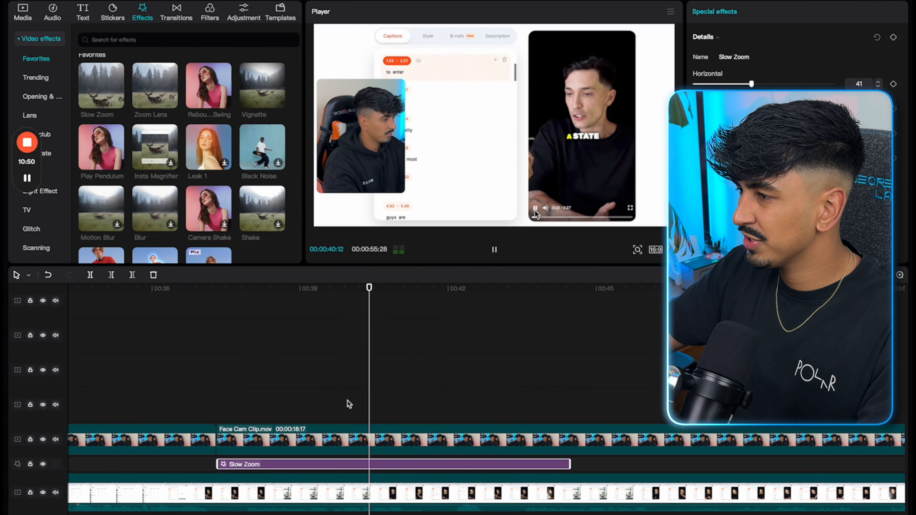
pyautogui.press('space')
pyautogui.press('space')
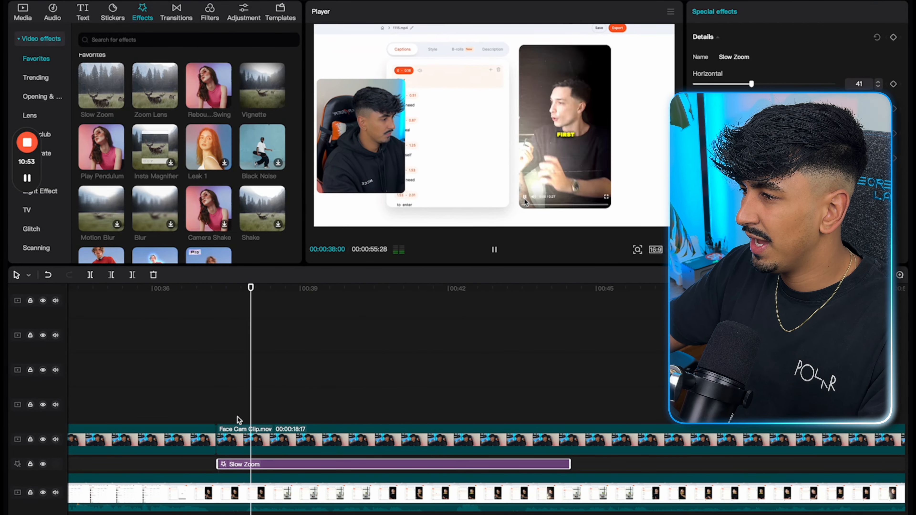
pyautogui.press('space')
# Add a position and size keyframe to the mirrored face cam segment at about 00:00:38:16 and play ahead to 00:00:39:22
pyautogui.click(245, 438)
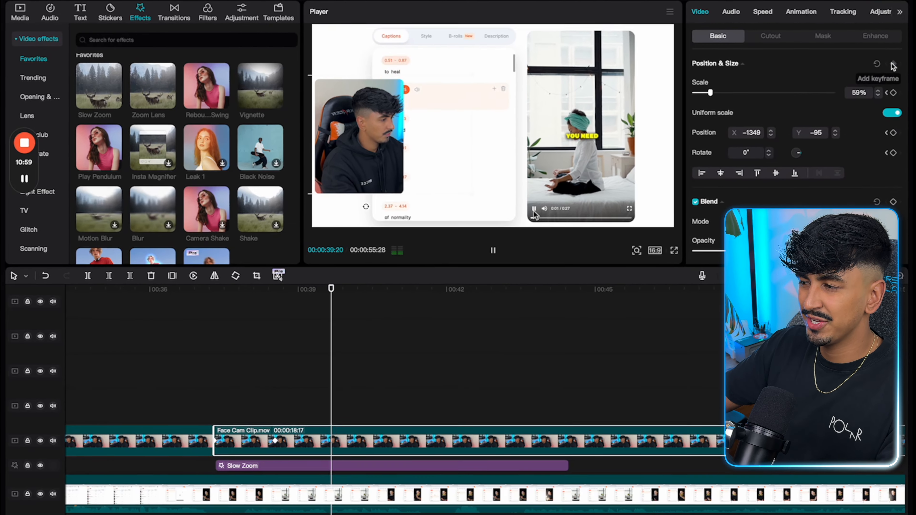
pyautogui.press('space')
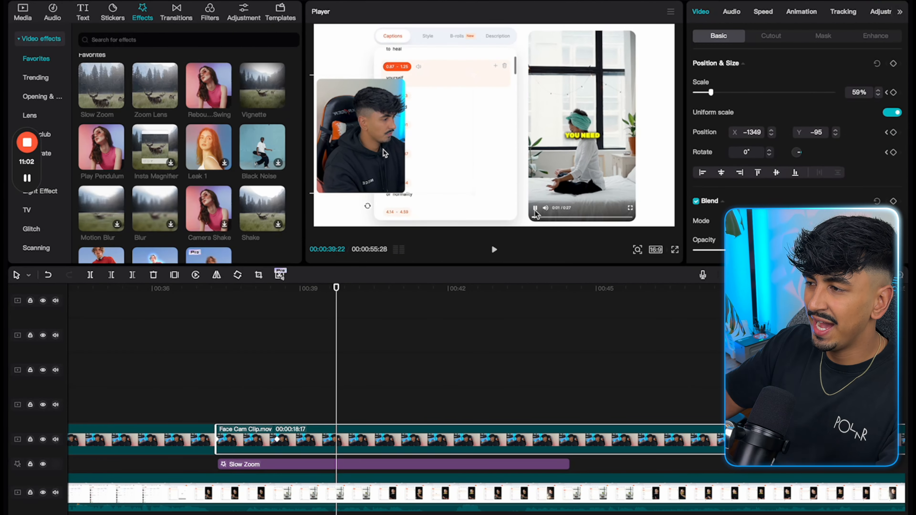
# Move the face cam to X -1094, Y -109 at 00:00:39:22, enlarge it to 79% and preview the movement
pyautogui.moveTo(386, 154); pyautogui.dragTo(411, 154)
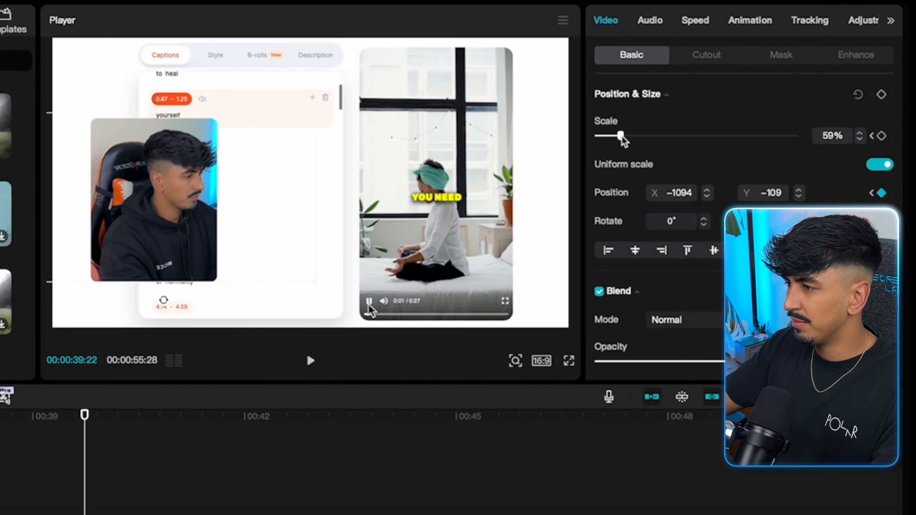
pyautogui.moveTo(711, 92); pyautogui.dragTo(716, 92)
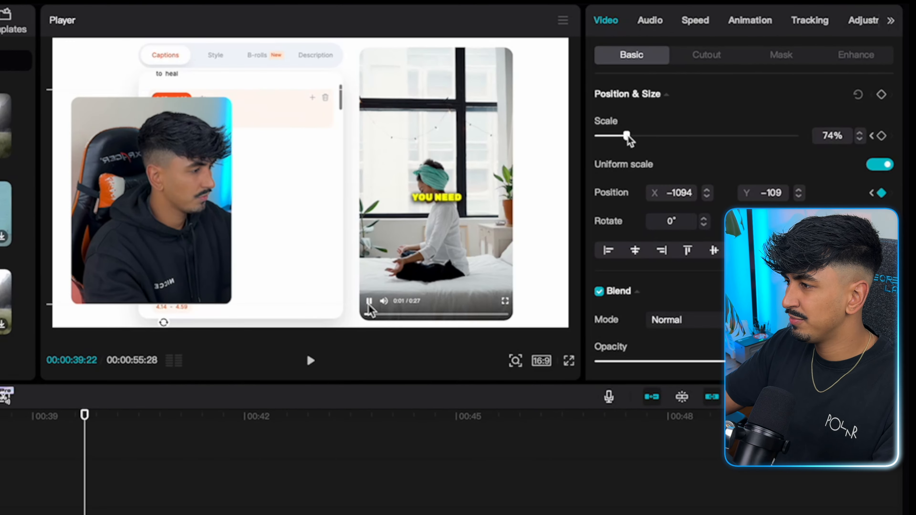
pyautogui.moveTo(627, 135); pyautogui.dragTo(630, 136)
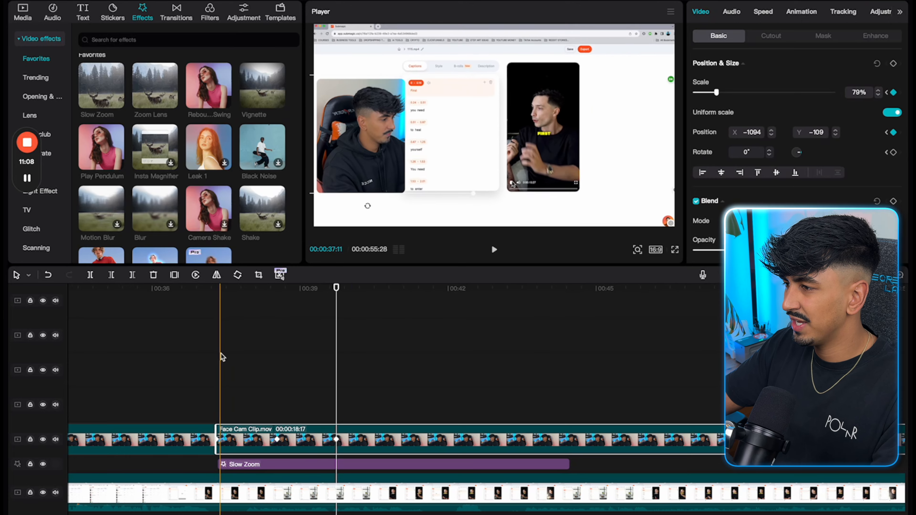
pyautogui.click(220, 358)
pyautogui.press('space')
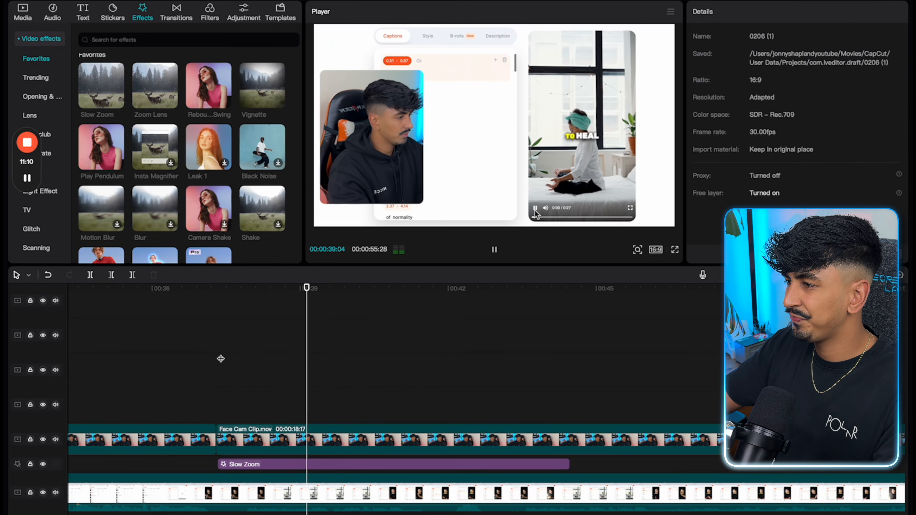
pyautogui.press('space')
# Show the face cam segment's keyframe animation and apply the Ease In 1 graph to its scale keyframe at about 00:00:38:16
pyautogui.click(317, 431)
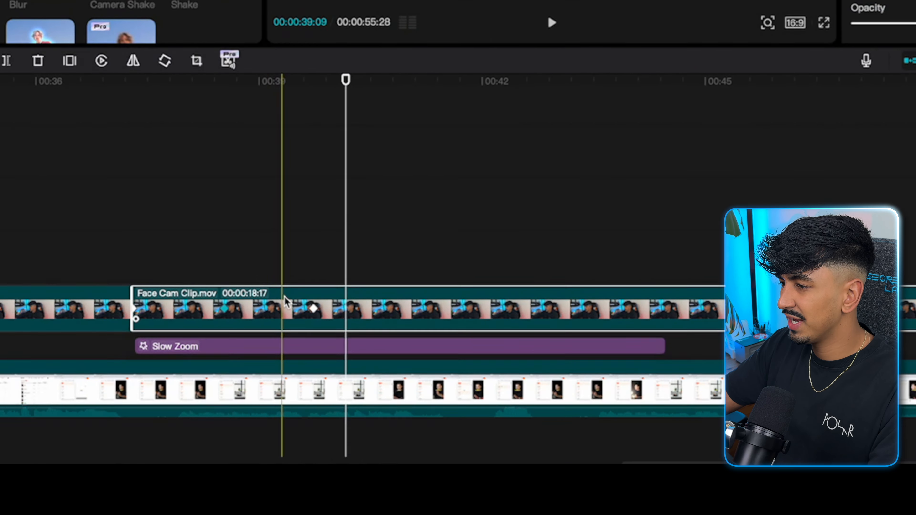
pyautogui.rightClick(288, 304)
pyautogui.click(332, 445)
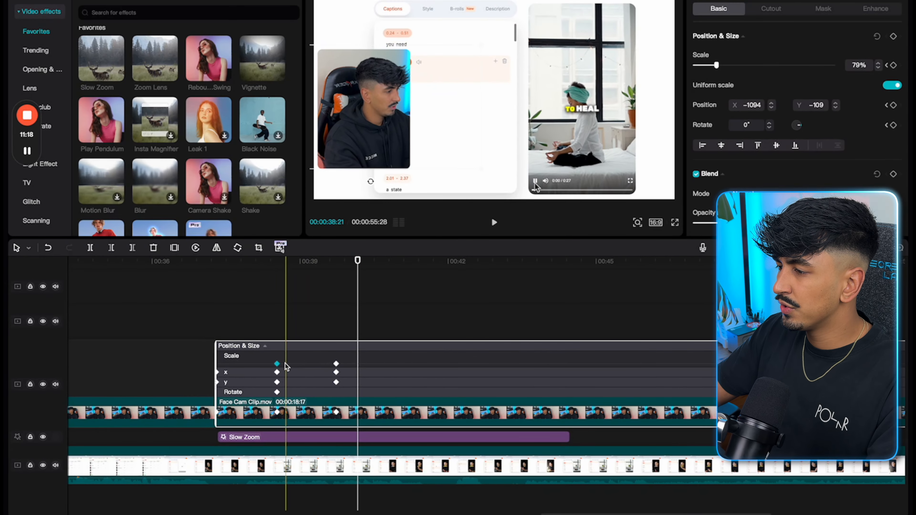
pyautogui.rightClick(285, 363)
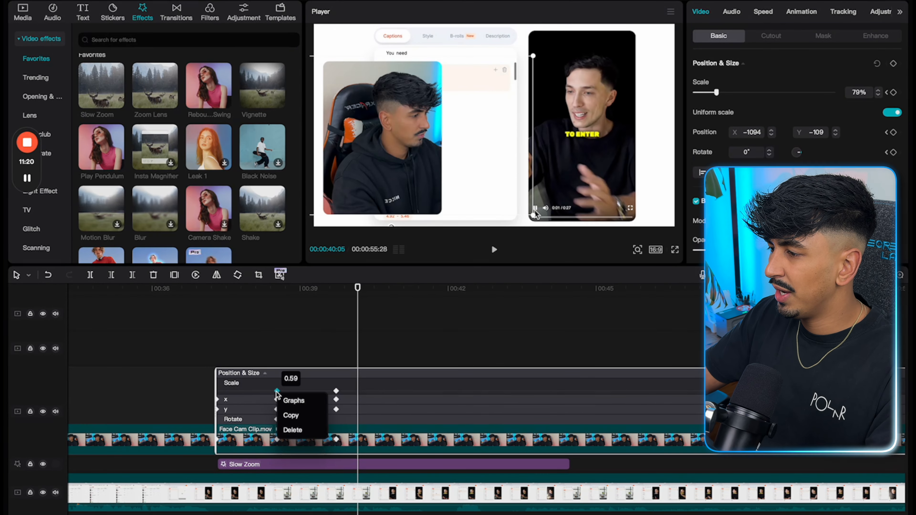
pyautogui.click(331, 408)
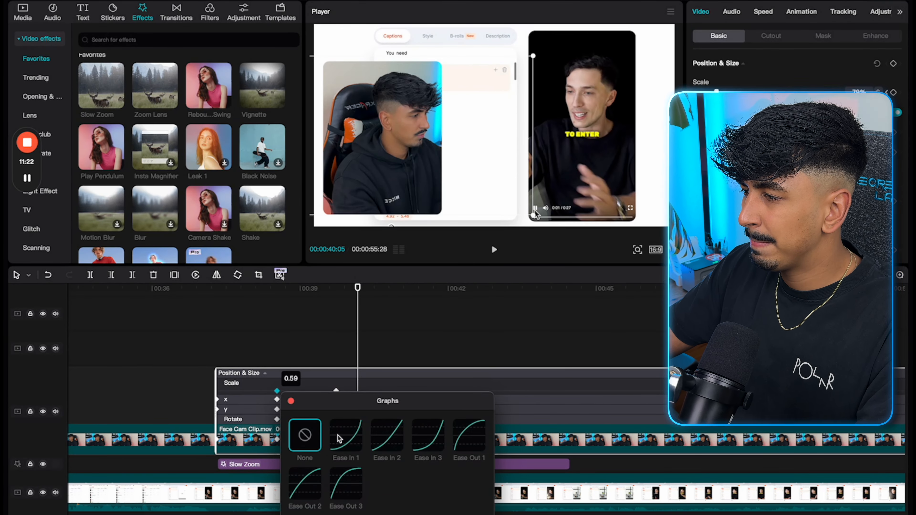
pyautogui.click(338, 435)
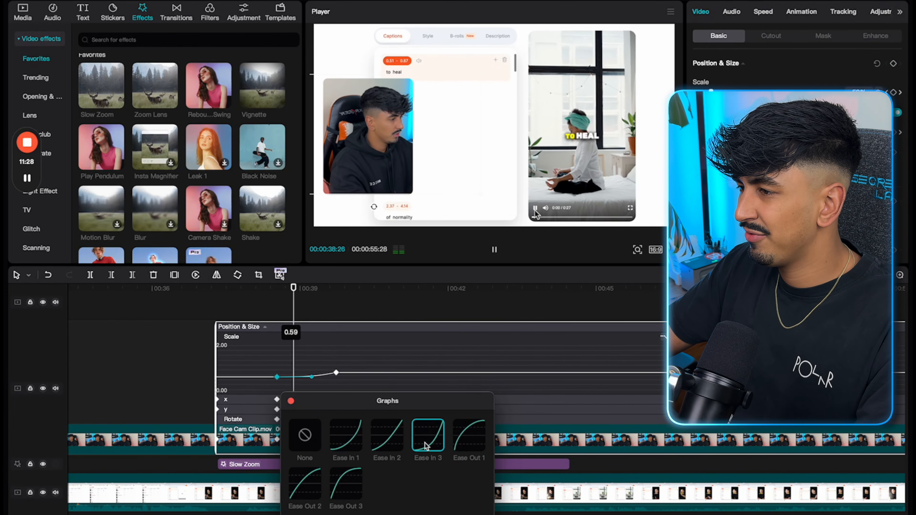
pyautogui.click(468, 447)
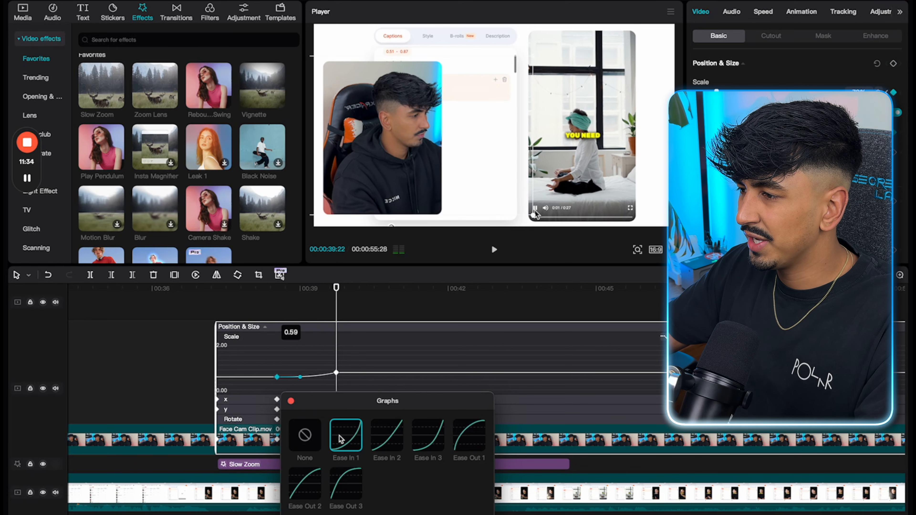
pyautogui.click(291, 402)
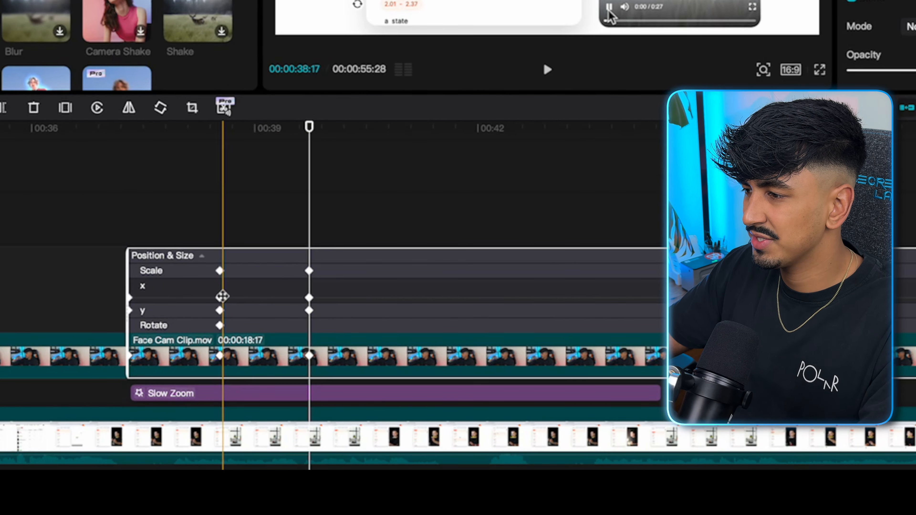
# Apply the Ease In 1 graph to the face cam's X position keyframe at about 00:00:38:16
pyautogui.rightClick(221, 296)
pyautogui.click(242, 310)
pyautogui.click(326, 350)
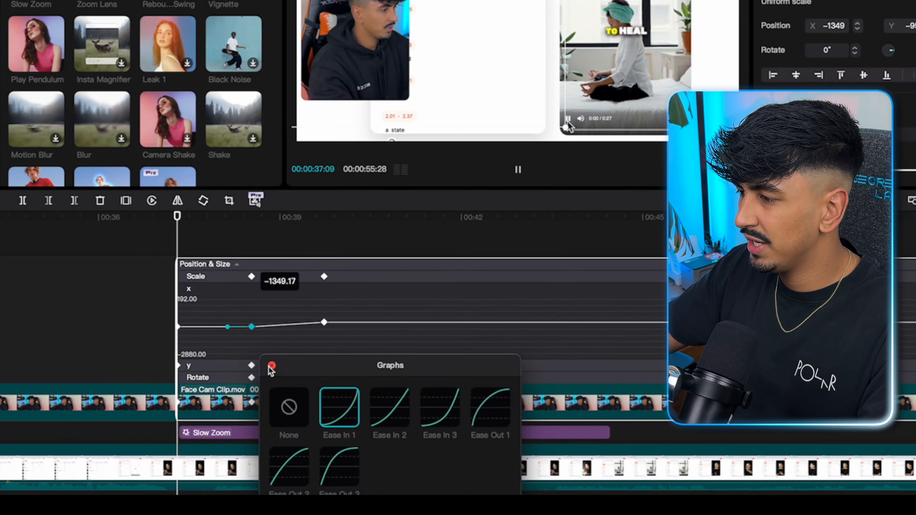
pyautogui.click(244, 312)
pyautogui.click(289, 411)
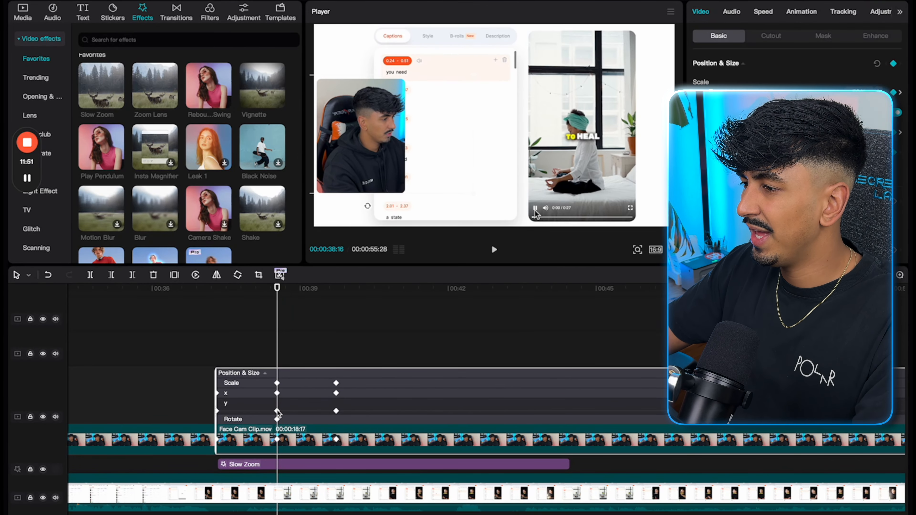
# Apply the Ease In 1 graph to the Y position keyframe at 00:00:38:16 and hide the keyframe animation
pyautogui.rightClick(277, 411)
pyautogui.click(299, 419)
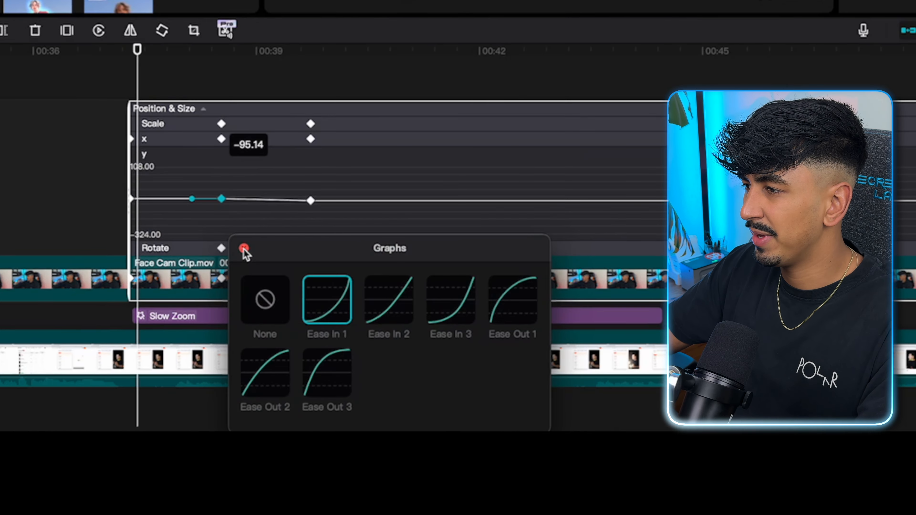
pyautogui.click(243, 250)
pyautogui.rightClick(380, 110)
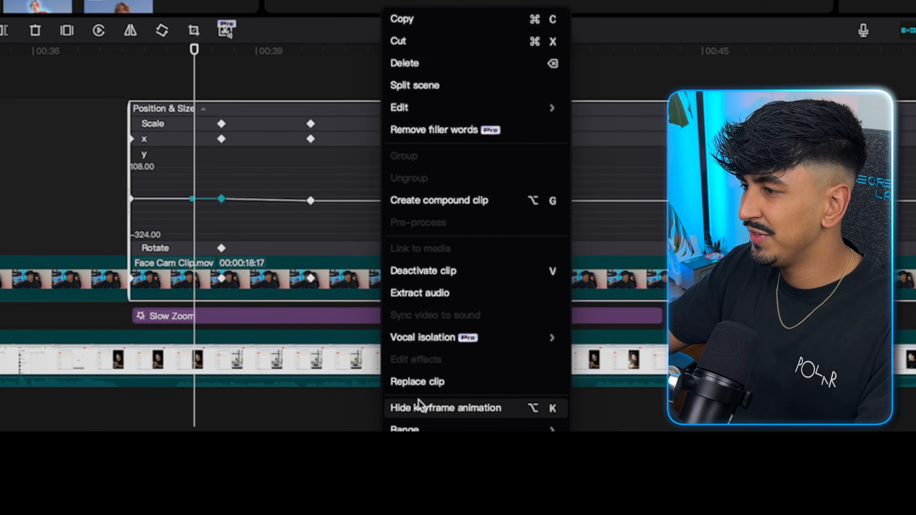
pyautogui.click(420, 408)
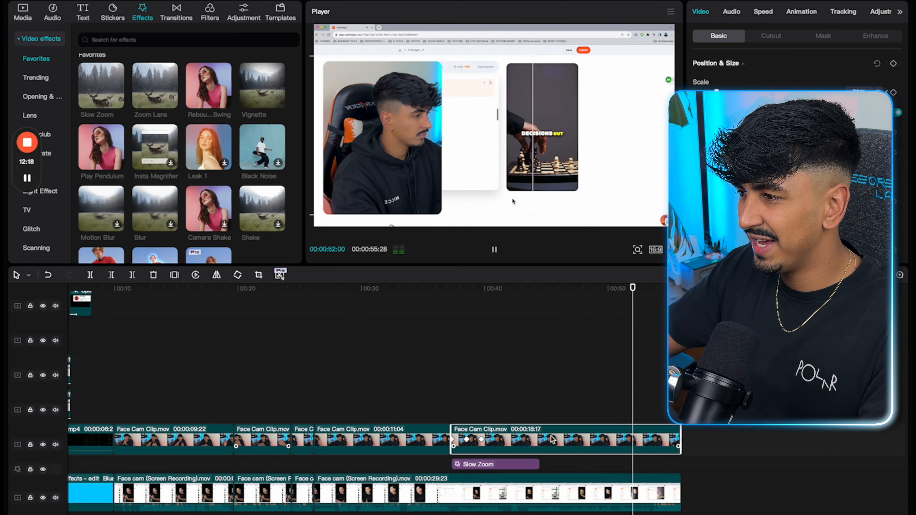
# Add position and size keyframes and mask keyframes to the face cam at 00:00:52:27 and play ahead to 00:00:53:23
pyautogui.click(652, 441)
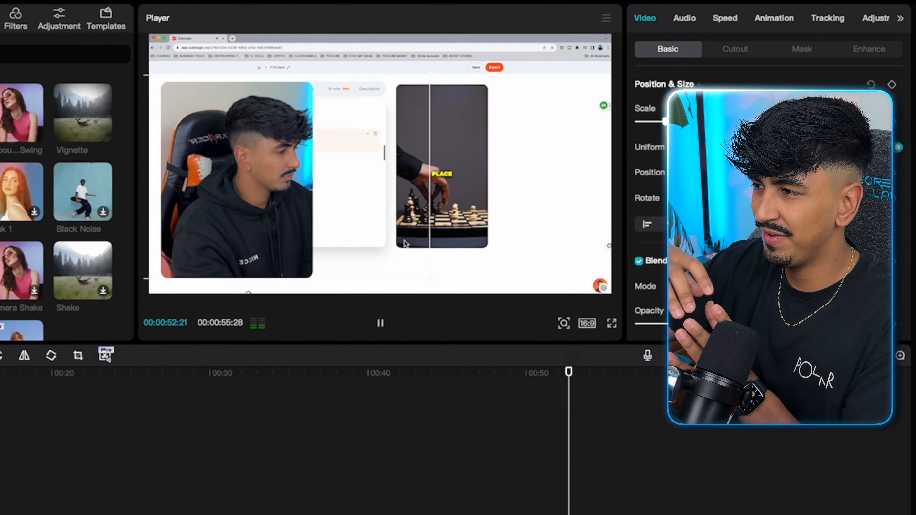
pyautogui.press('space')
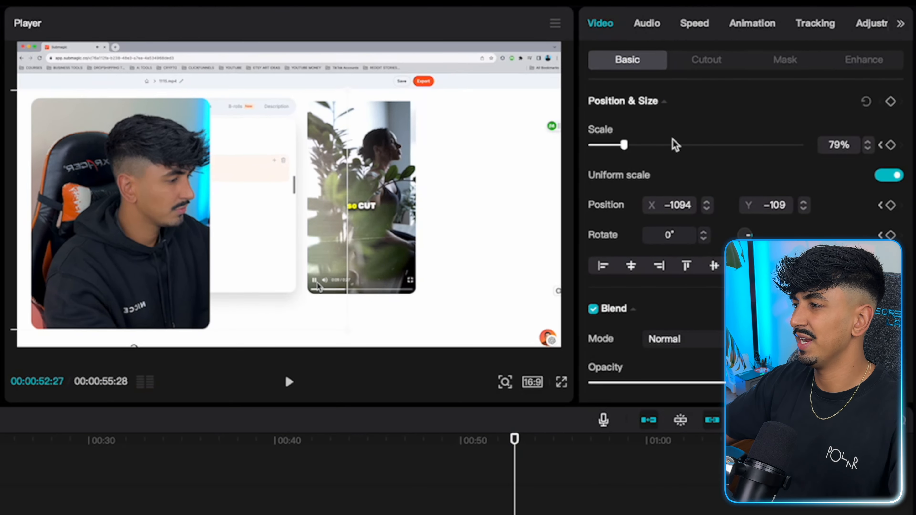
pyautogui.scroll(-1, 752, 133)
pyautogui.scroll(1, 868, 138)
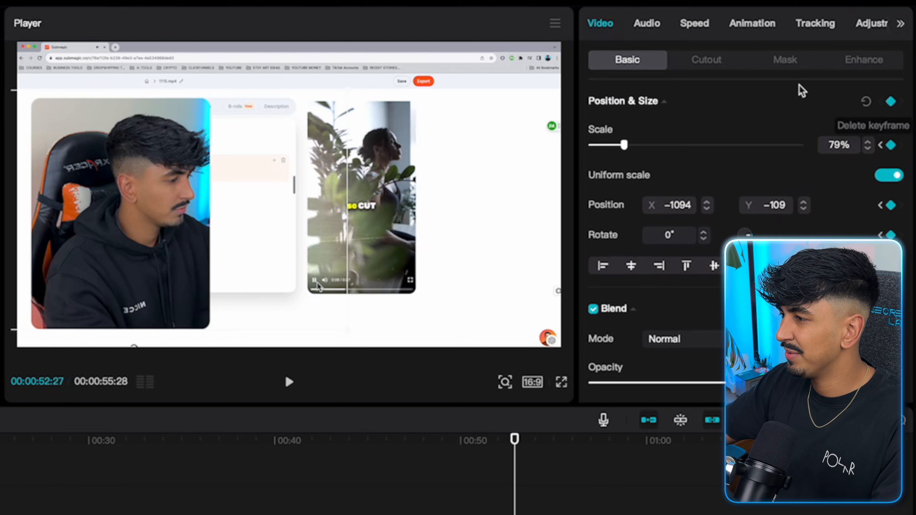
pyautogui.click(785, 61)
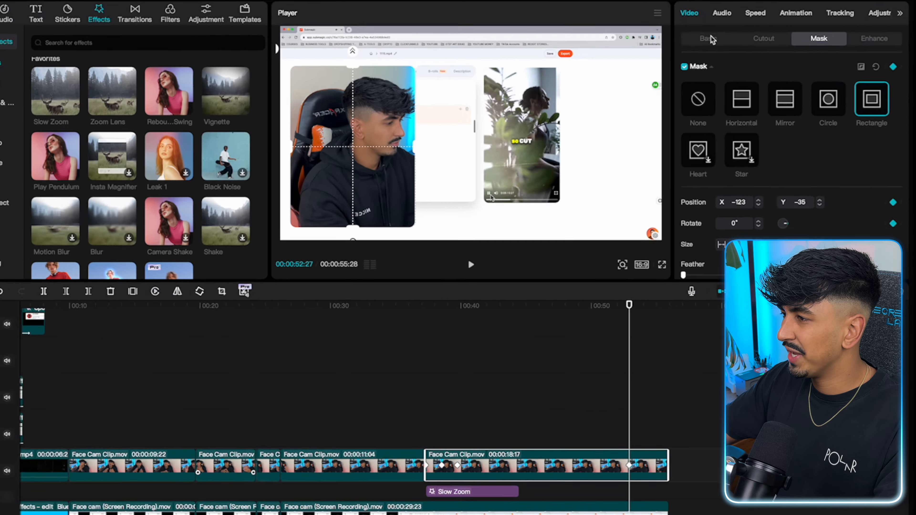
pyautogui.press('space')
pyautogui.press('space')
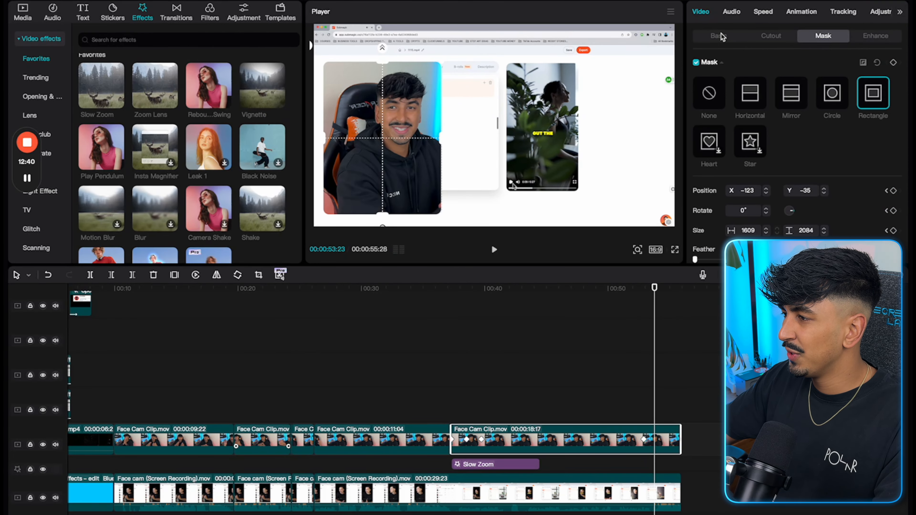
# Scale the face cam to 100% and center it at X 0, Y 0 at 00:00:53:23
pyautogui.click(720, 36)
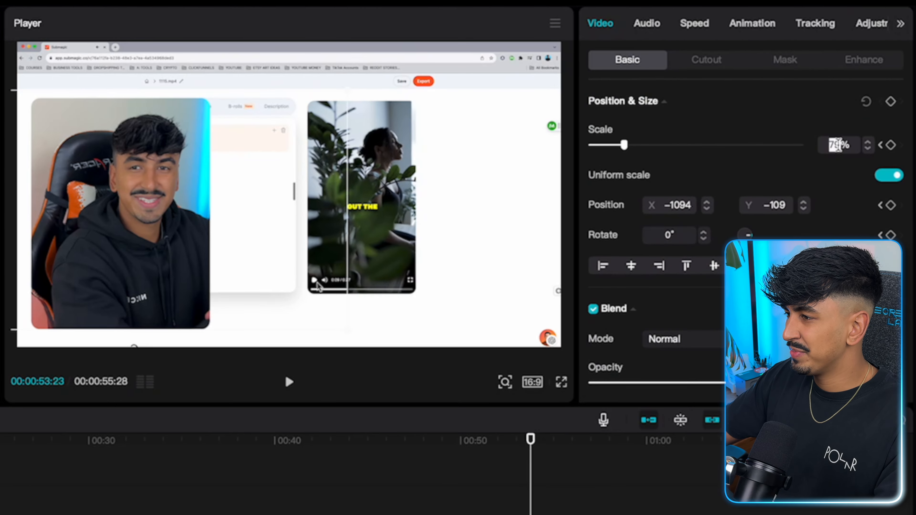
pyautogui.moveTo(624, 145); pyautogui.dragTo(633, 145)
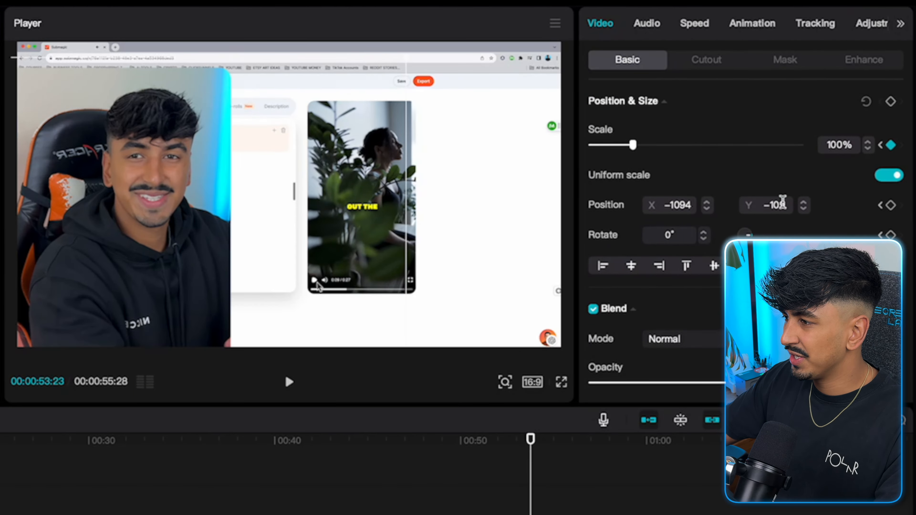
pyautogui.press('Return')
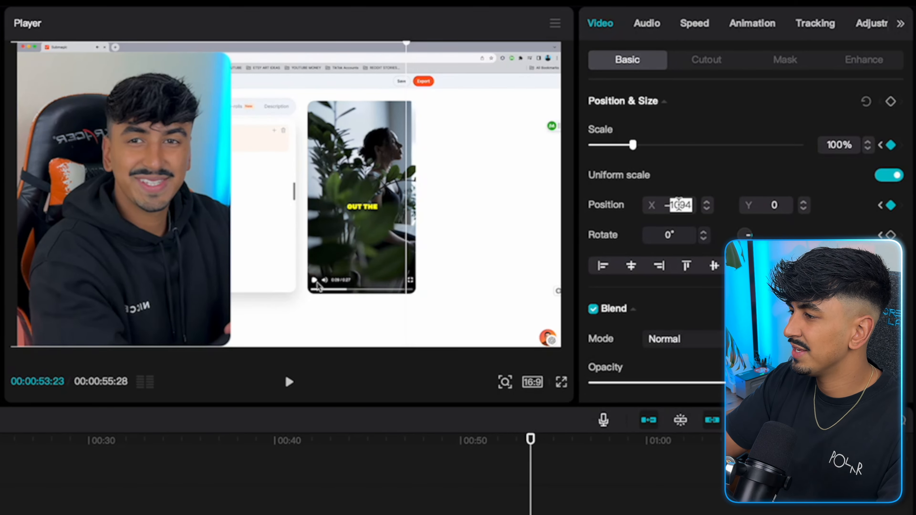
pyautogui.write('0')
pyautogui.press('Return')
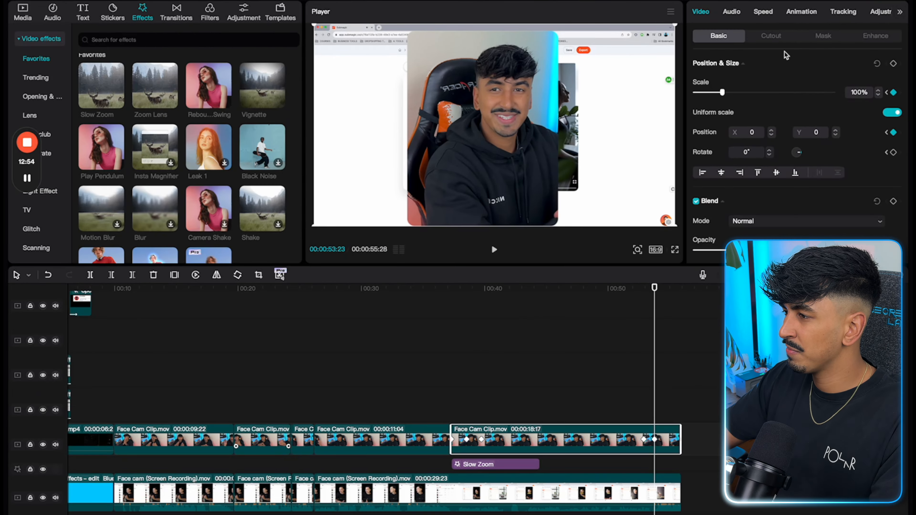
# Enlarge the face cam's rectangle mask to about 4300 by 5571 at 00:00:53:23 and play back the expansion to full screen
pyautogui.click(823, 36)
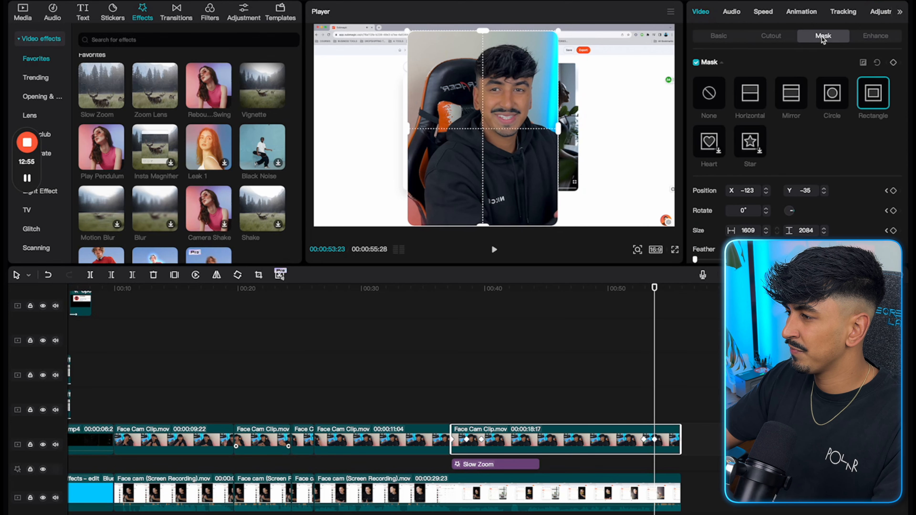
pyautogui.click(873, 92)
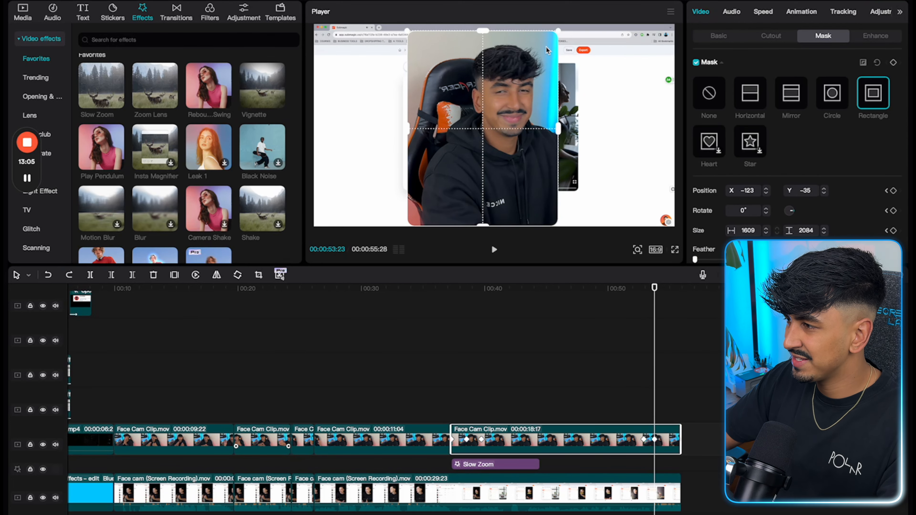
pyautogui.moveTo(558, 33); pyautogui.dragTo(685, 31)
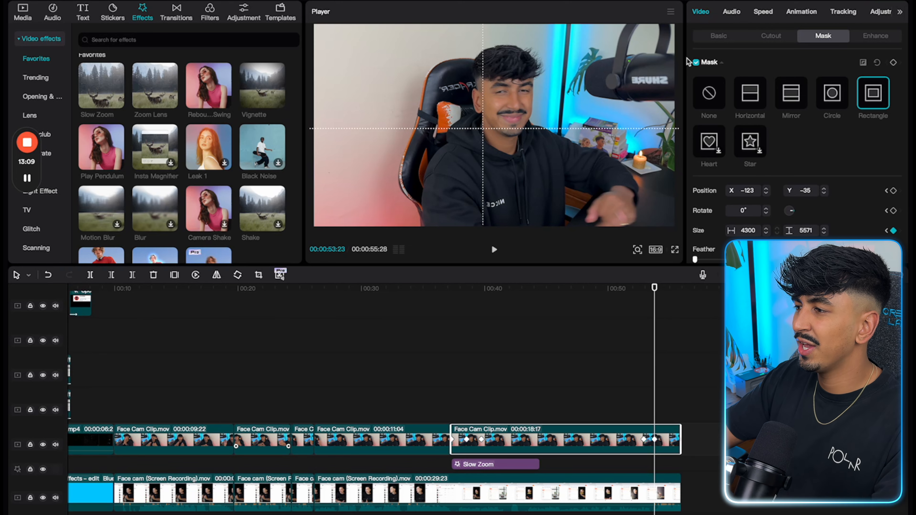
pyautogui.click(613, 417)
pyautogui.press('space')
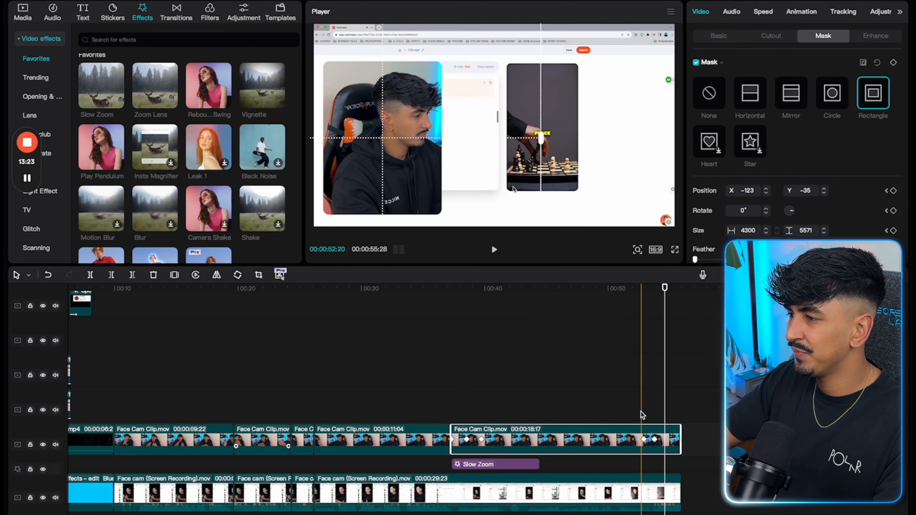
# Split the face cam clip at the 00:00:53:23 keyframe, mirror its final segment and play back the ending
pyautogui.scroll(5, 640, 416)
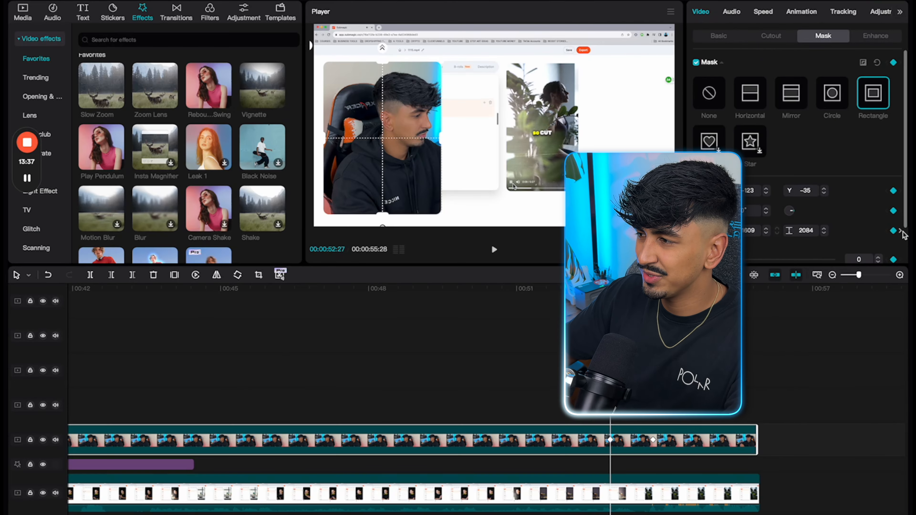
pyautogui.click(901, 231)
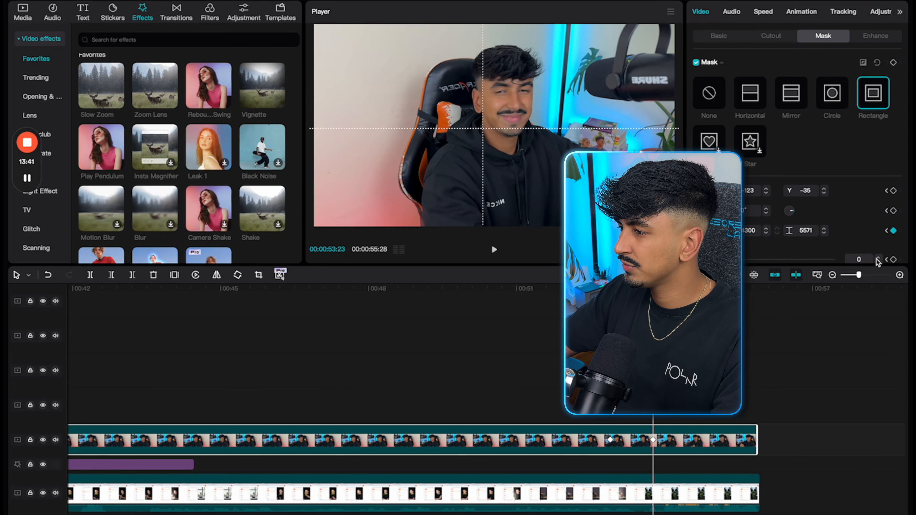
pyautogui.hotkey('ctrl', 'b')
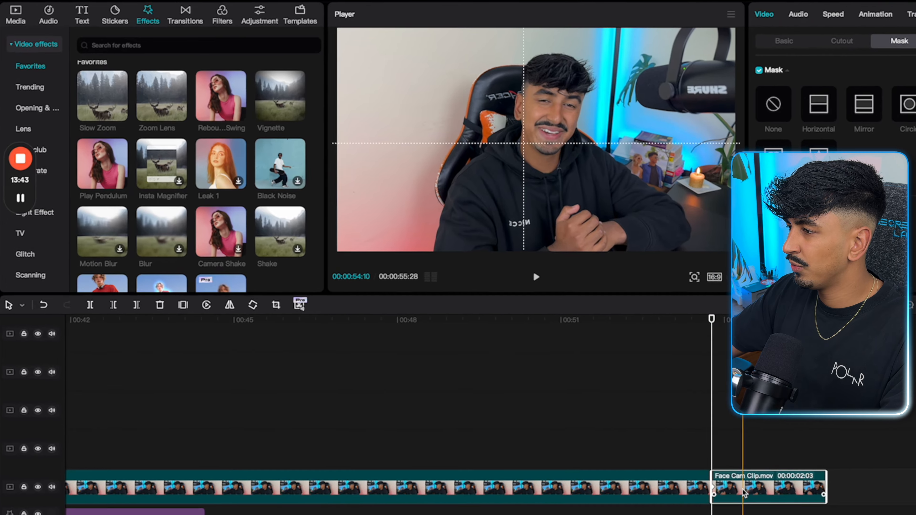
pyautogui.click(229, 305)
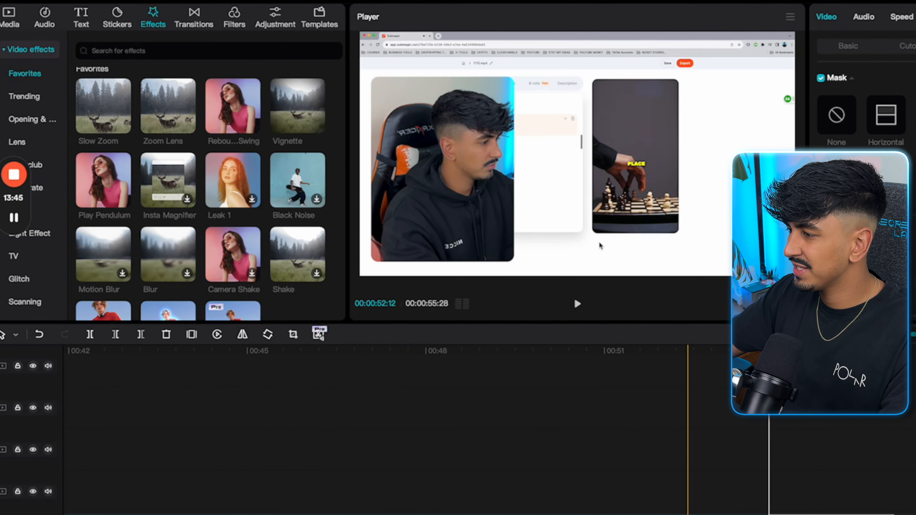
pyautogui.press('space')
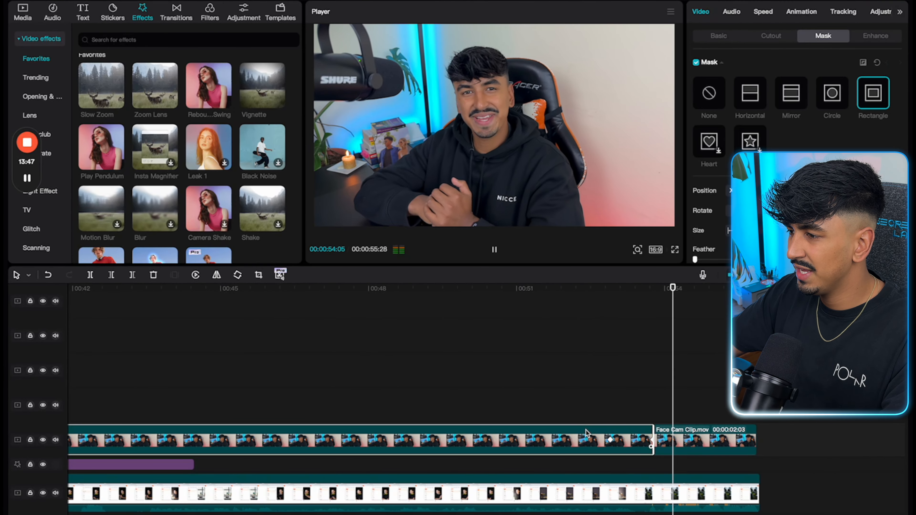
pyautogui.hscroll(-1, 655, 364)
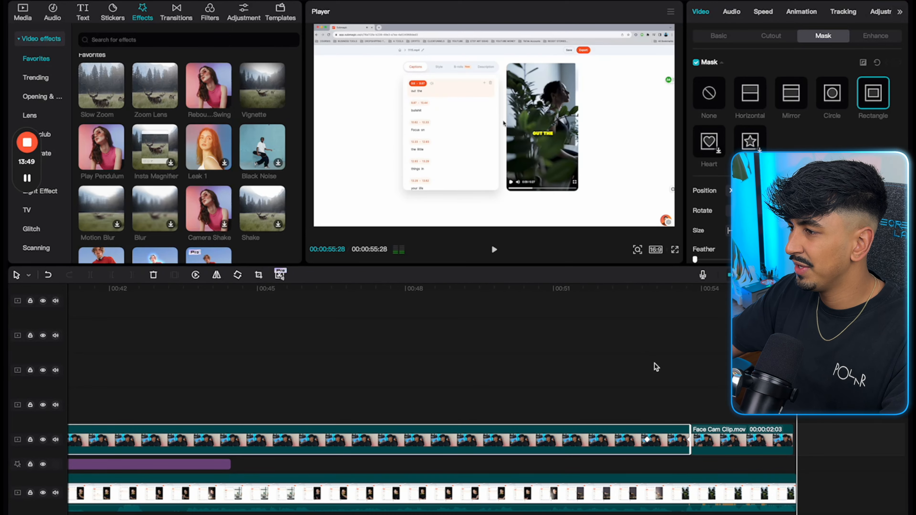
# Play the start of the first full-screen face cam clip and split it and the screen recording beneath it at 00:00:12:04
pyautogui.press('super+minus')
pyautogui.press('super+minus')
pyautogui.click(213, 410)
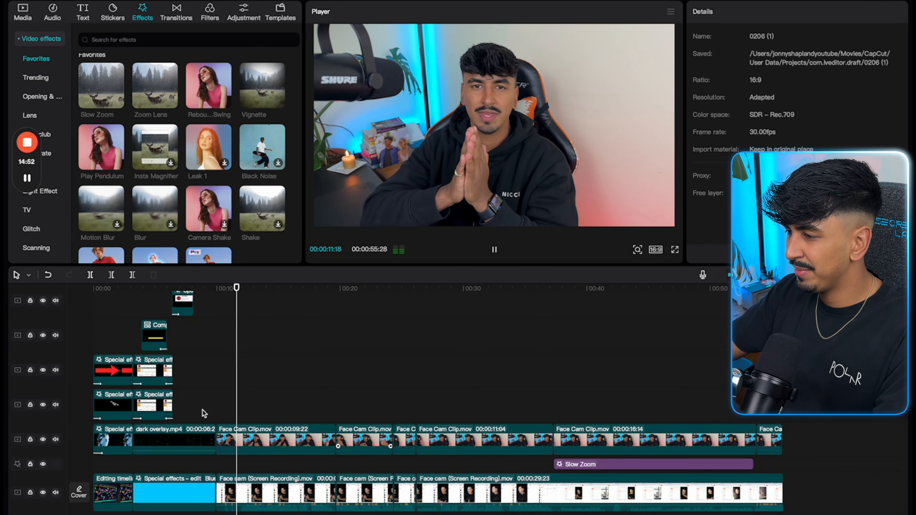
pyautogui.press('space')
pyautogui.click(246, 438)
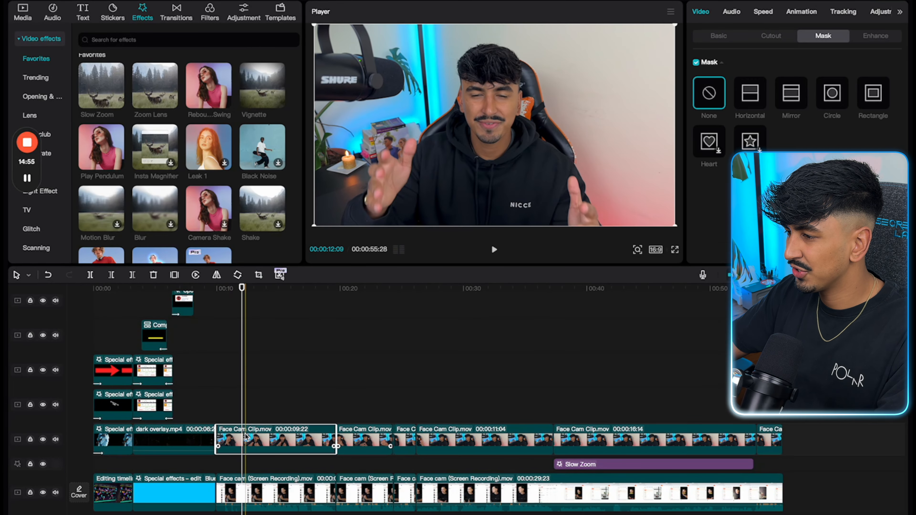
pyautogui.press('super+b')
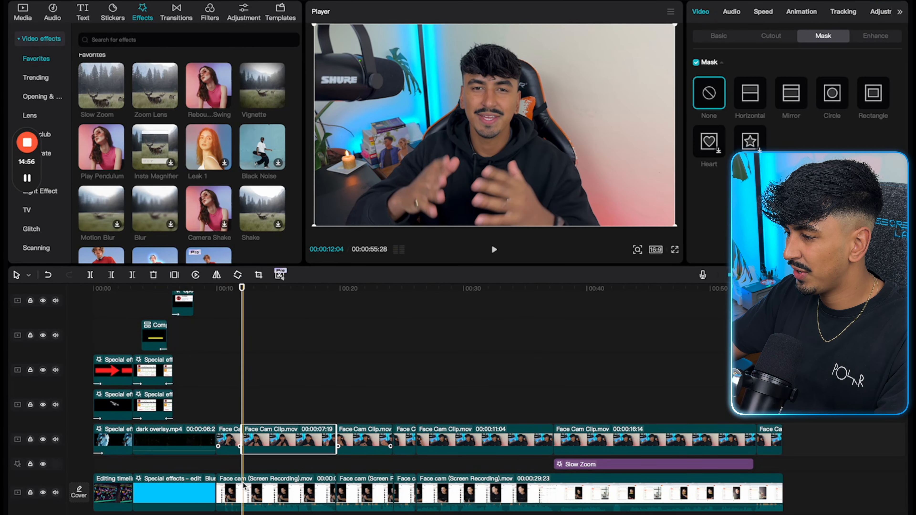
pyautogui.click(231, 491)
pyautogui.press('super+b')
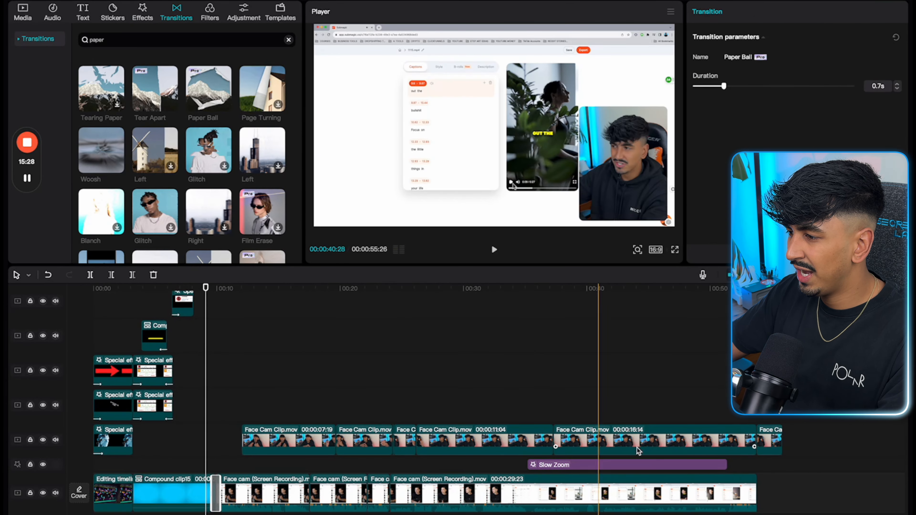
# Combine the face cam clips, screen recordings and Slow Zoom effect into one compound clip, and the dark overlay and blue background into another
pyautogui.moveTo(798, 445); pyautogui.dragTo(255, 463)
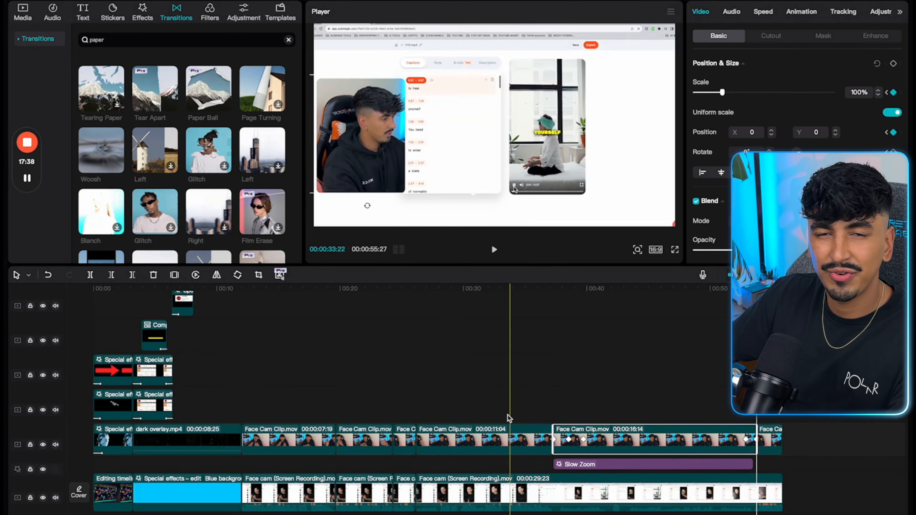
pyautogui.moveTo(260, 396); pyautogui.dragTo(689, 514)
pyautogui.rightClick(636, 466)
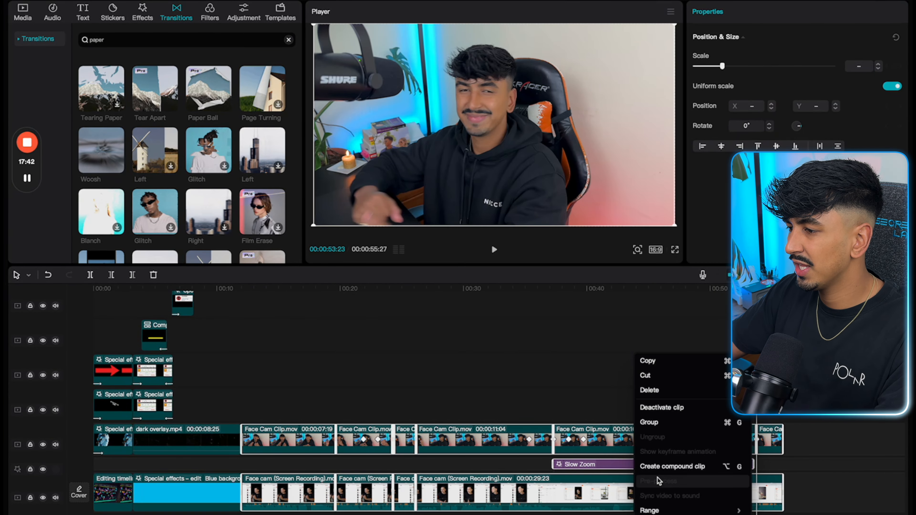
pyautogui.click(670, 469)
pyautogui.moveTo(207, 424); pyautogui.dragTo(223, 478)
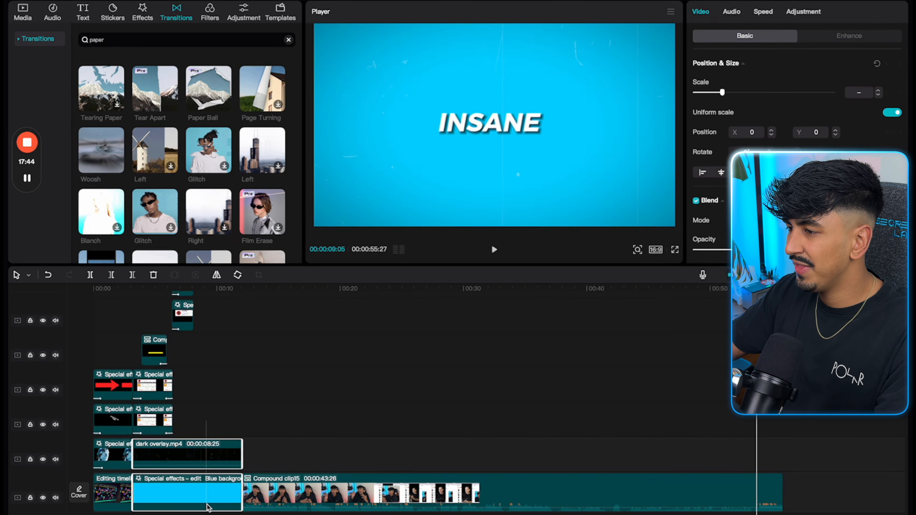
pyautogui.rightClick(223, 479)
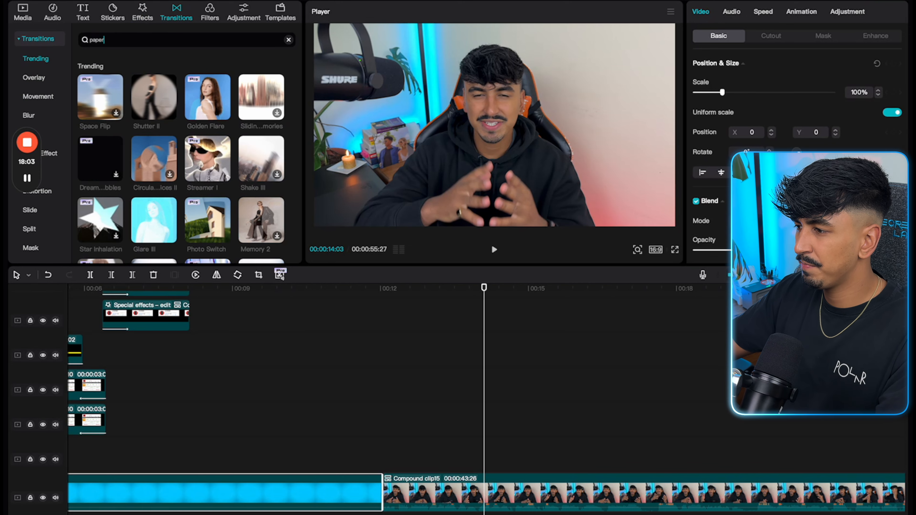
# Search transitions for "paper", add a 0.9 s Paper Ball transition between the blue background and face cam compound clips, and play it back
pyautogui.press('Return')
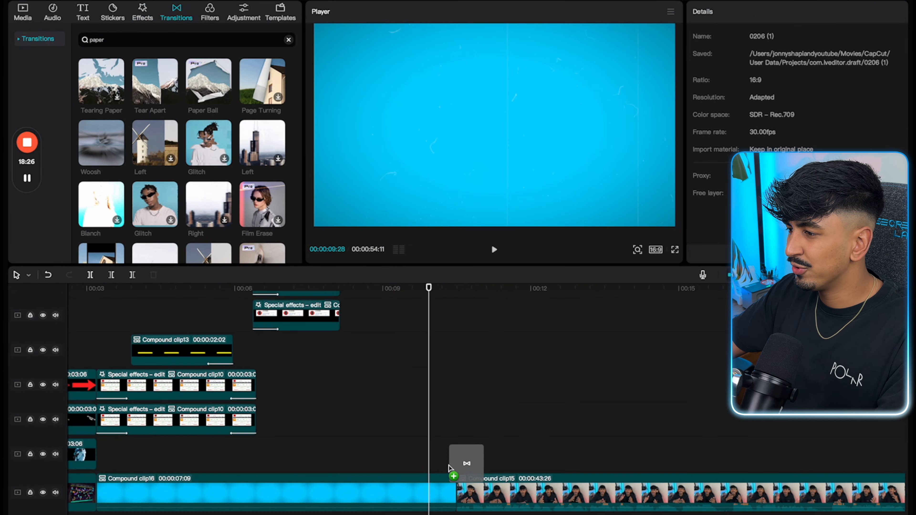
pyautogui.moveTo(467, 467); pyautogui.dragTo(441, 493)
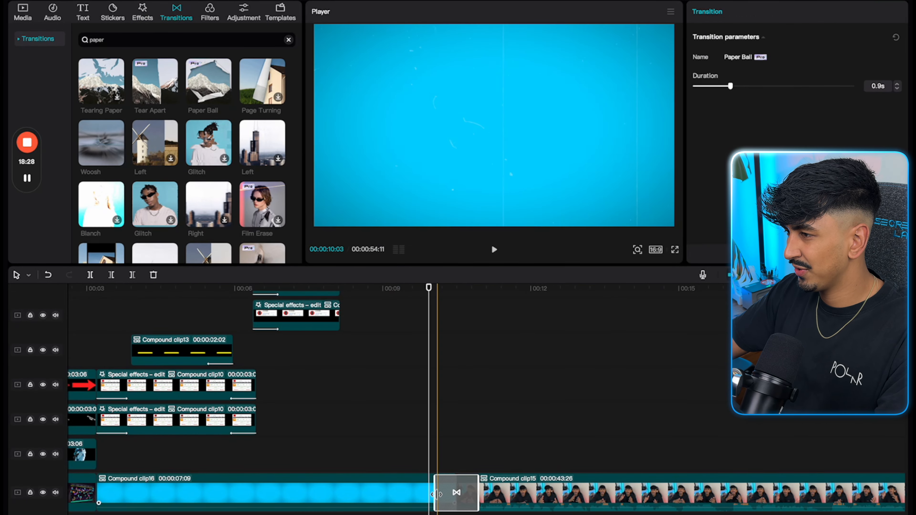
pyautogui.click(399, 469)
pyautogui.press('space')
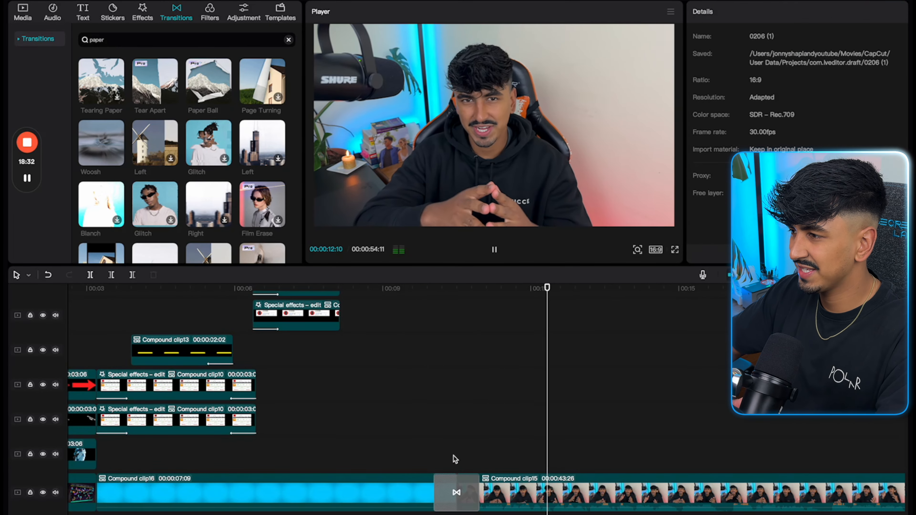
pyautogui.hotkey('shift', 'z')
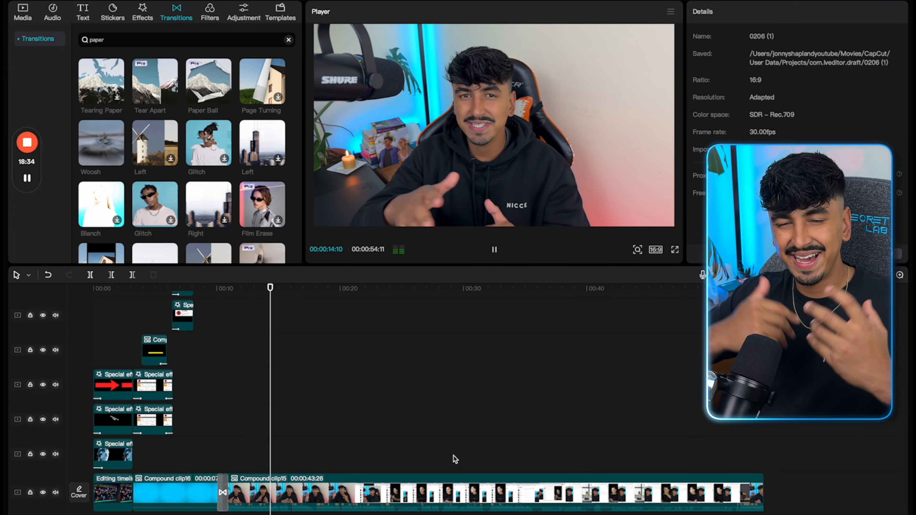